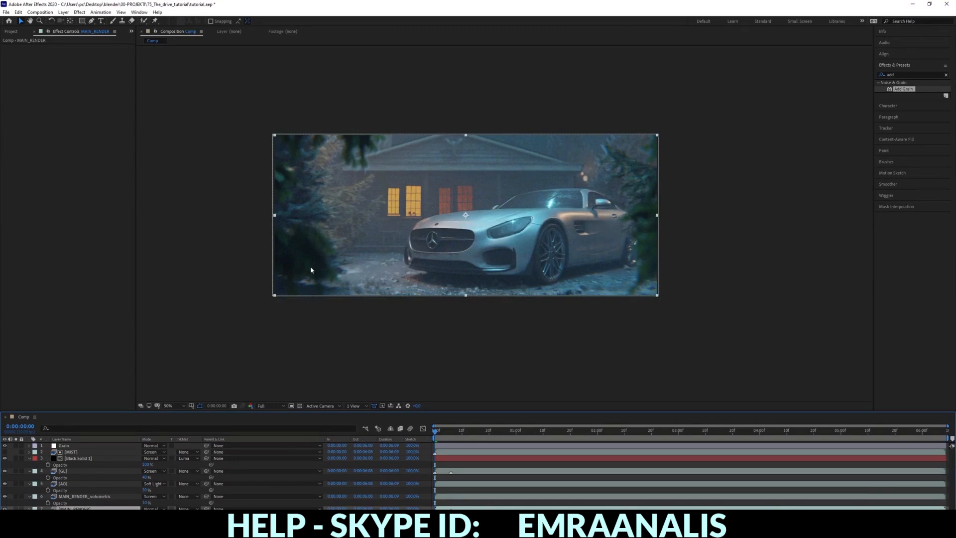
- Switch to the browser's image results and examine example photos of the halation effect on film
left_click(274, 530)
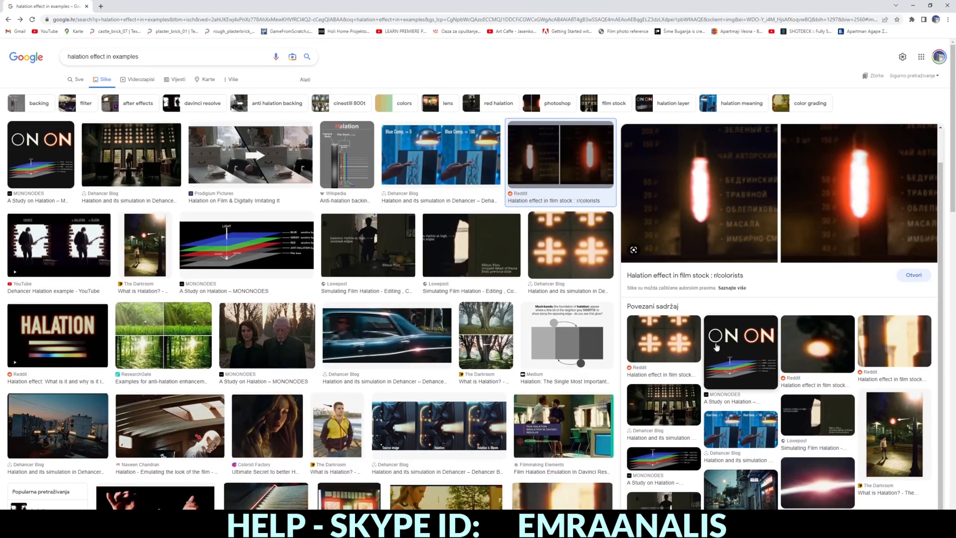
left_click(905, 426)
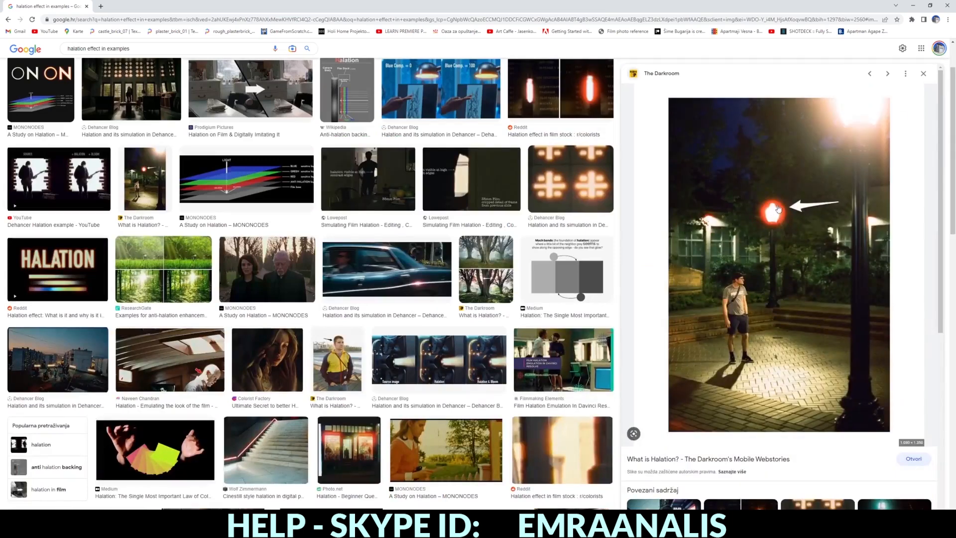
scroll(762, 329, "down", 2)
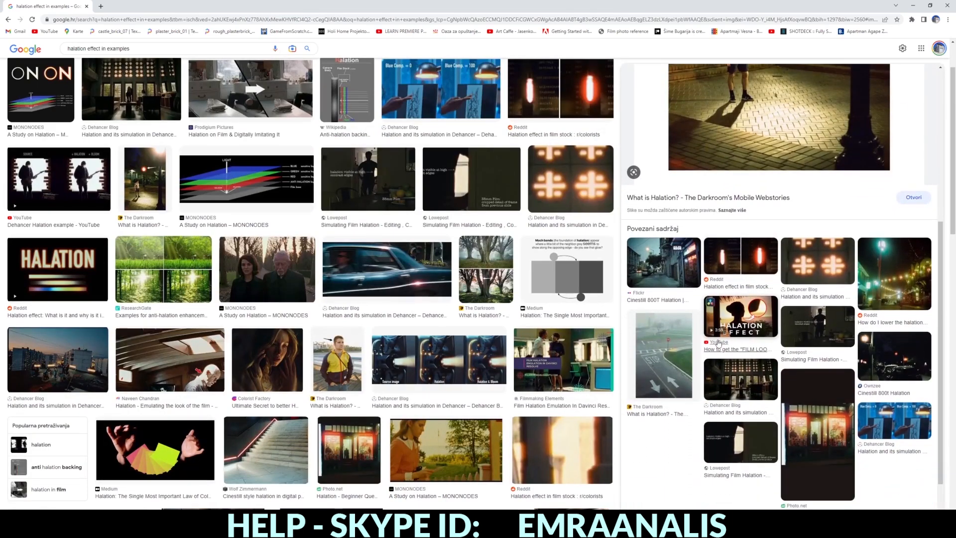
left_click(802, 425)
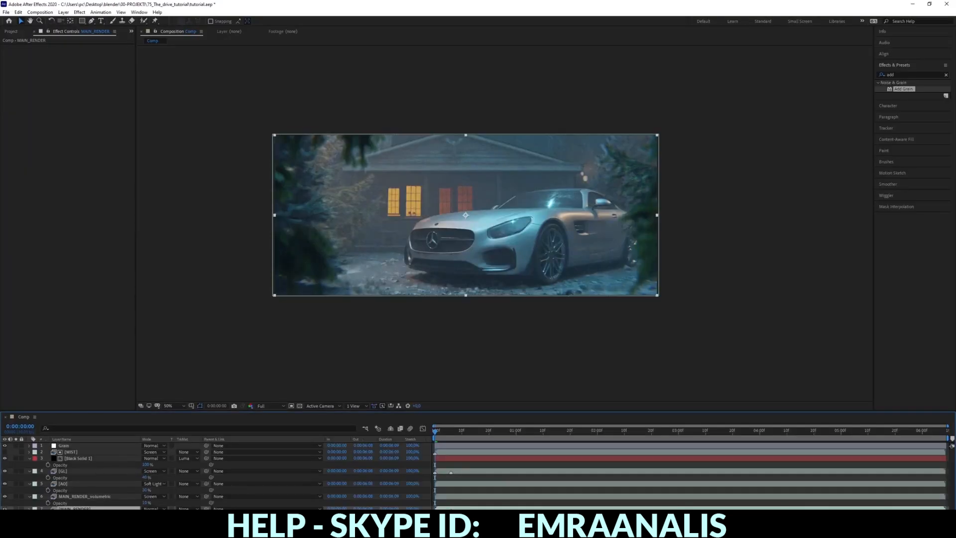
- Create a new adjustment layer in the composition and rename it HALATION
left_click(100, 521)
right_click(47, 518)
mouse_move(60, 430)
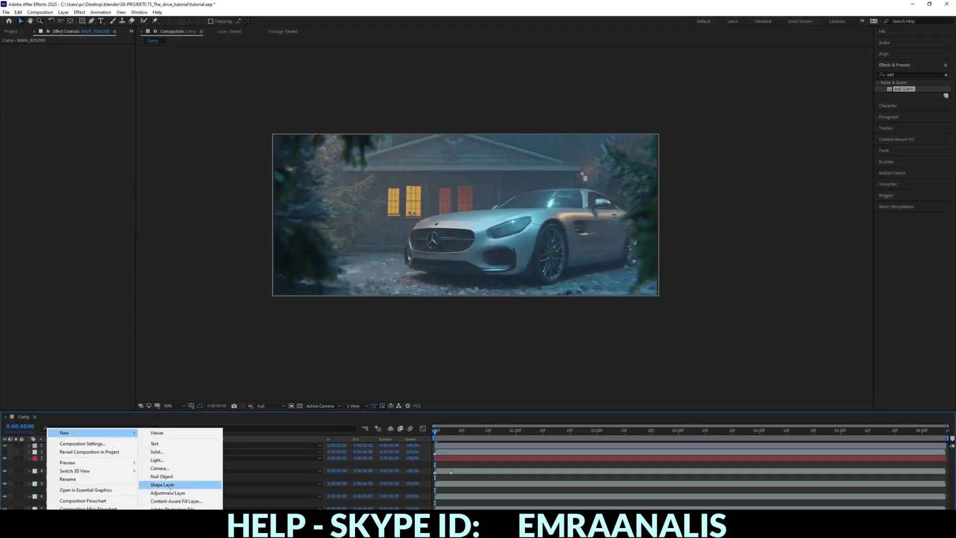
left_click(170, 494)
right_click(77, 446)
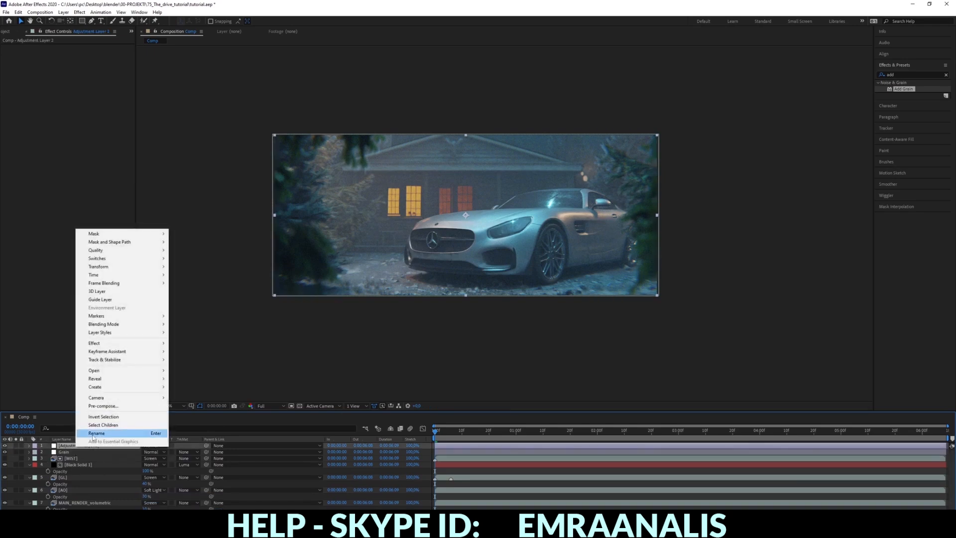
left_click(100, 450)
type("HALATION")
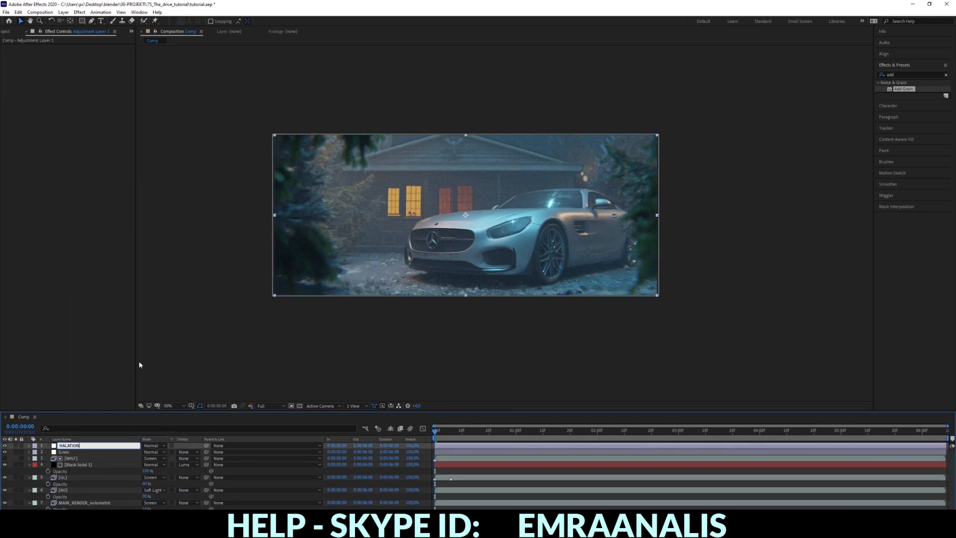
key("Return")
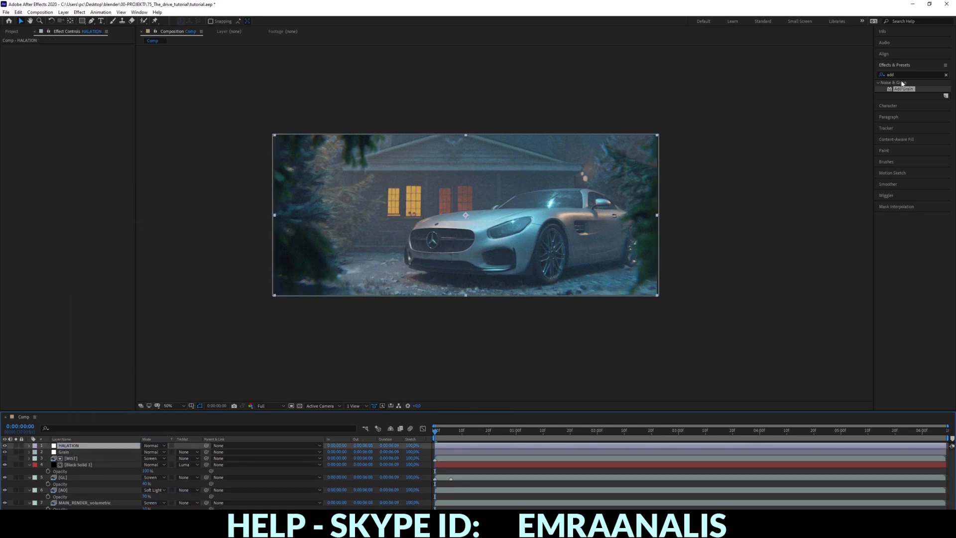
- Find the Find Edges effect and apply it to the HALATION layer
left_click(900, 75)
type("fin")
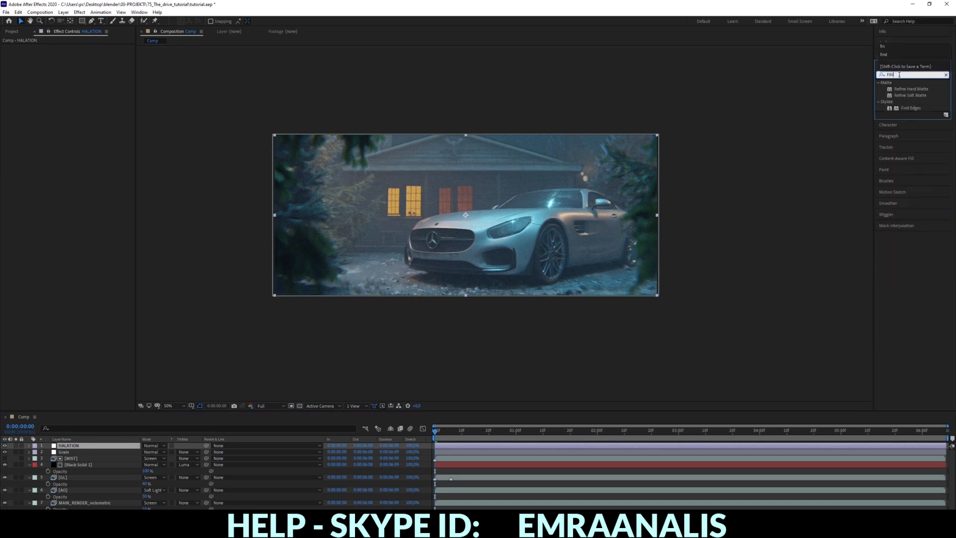
left_click_drag(908, 108, 109, 118)
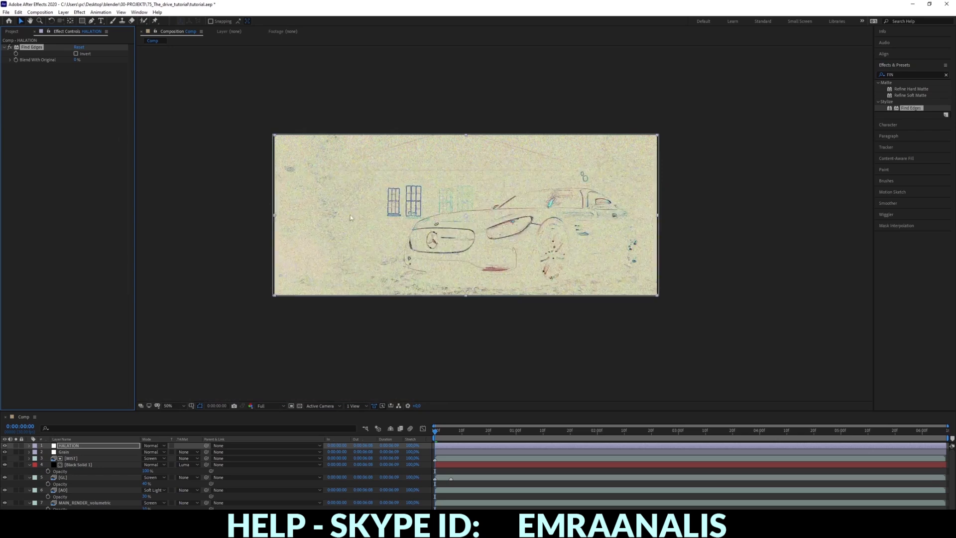
- Add a Tint effect to the HALATION layer and map white to the orange-red FF5400
left_click(907, 74)
type("tin")
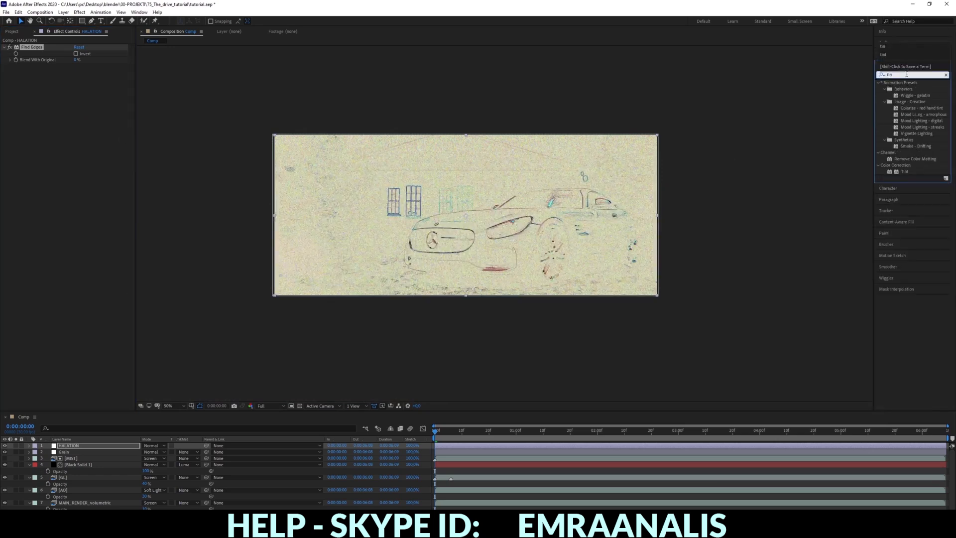
left_click_drag(905, 172, 61, 87)
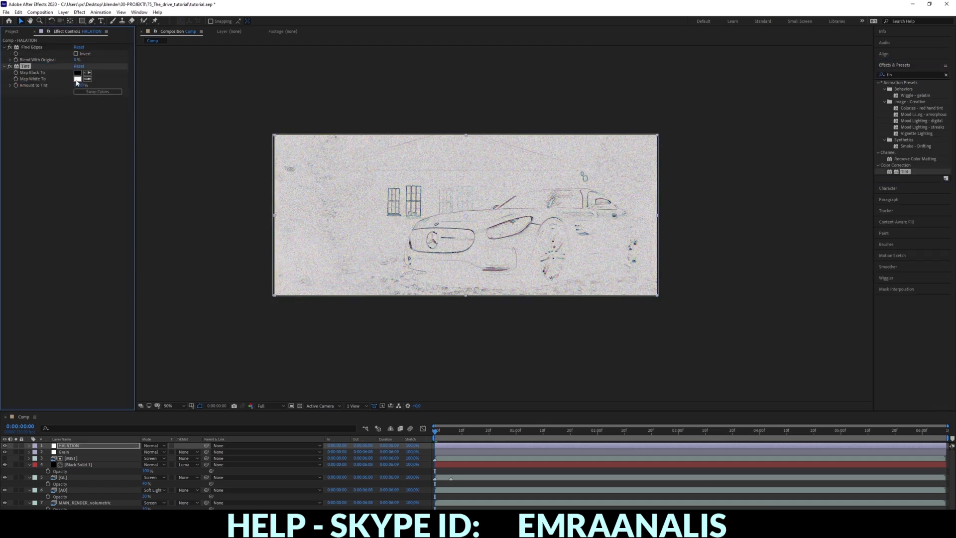
left_click(77, 78)
left_click(571, 280)
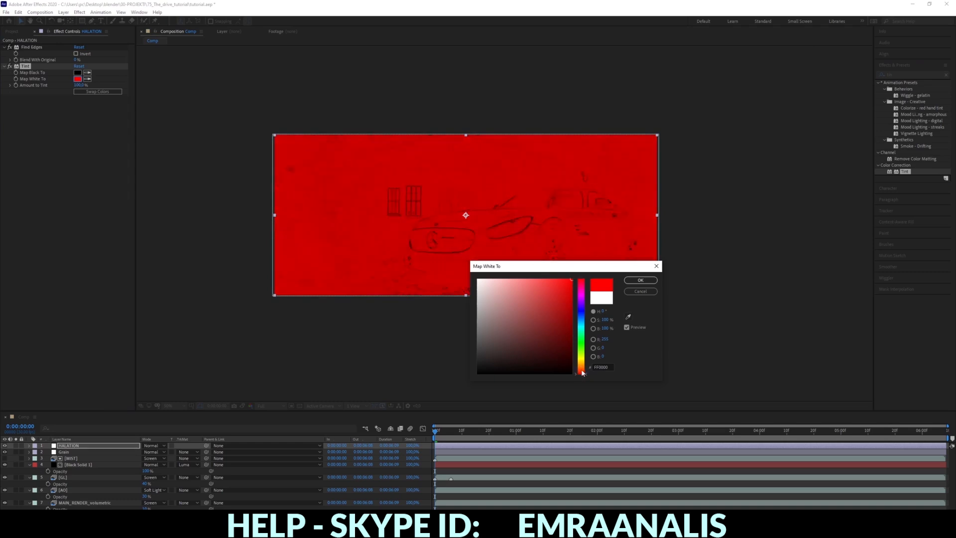
left_click_drag(583, 373, 584, 373)
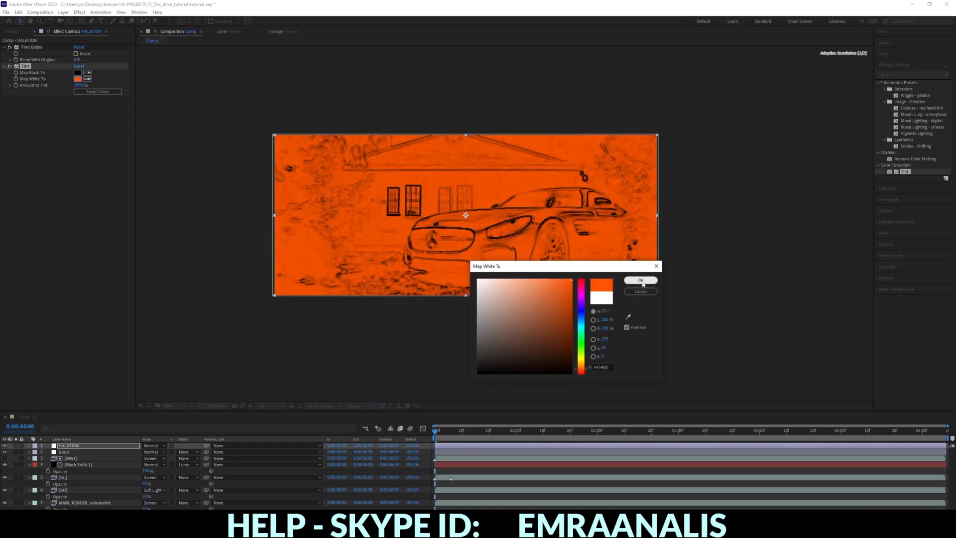
left_click(640, 280)
- Invert Find Edges, and add a Levels effect with Input Black raised to about 207 to isolate the brightest edges
left_click(77, 54)
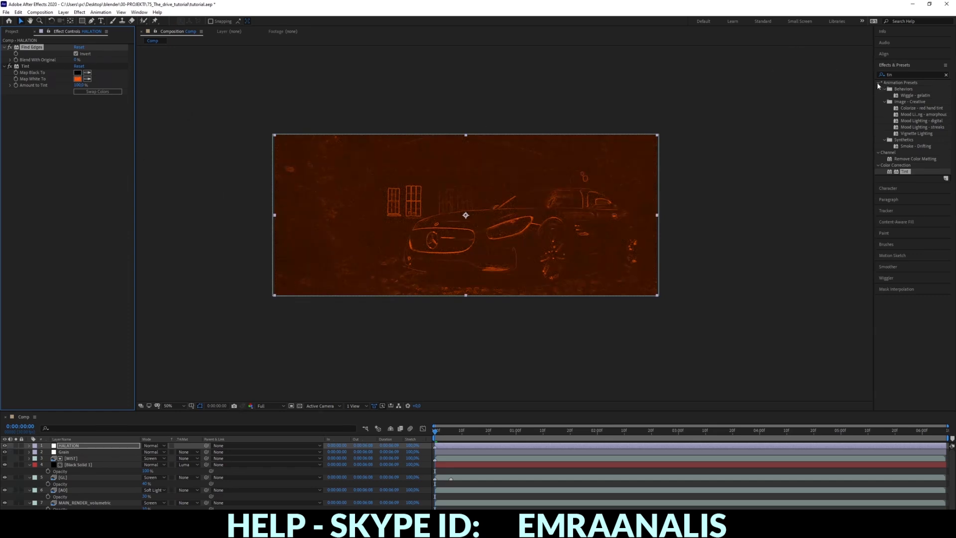
left_click(894, 75)
type("leve")
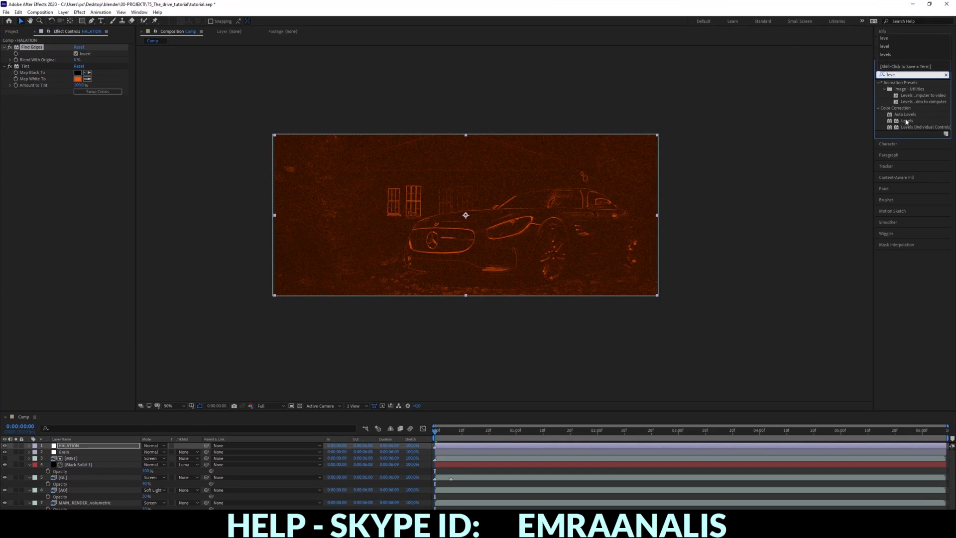
left_click_drag(907, 122, 36, 153)
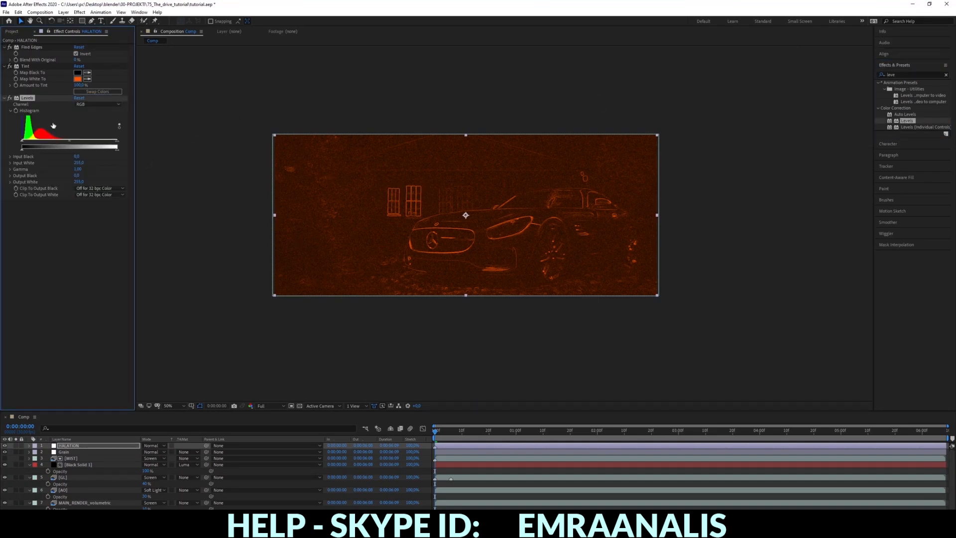
left_click_drag(21, 142, 87, 143)
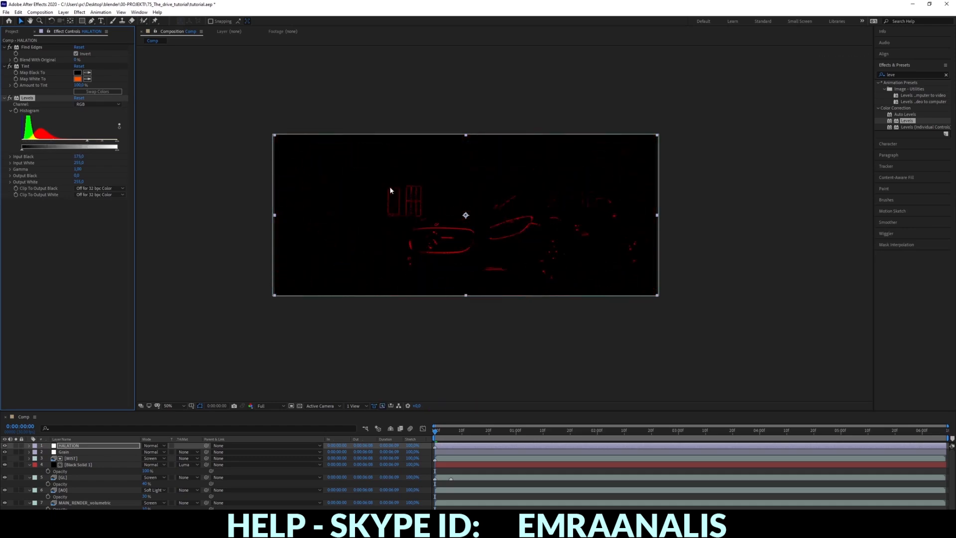
left_click_drag(91, 139, 96, 139)
left_click_drag(96, 143, 100, 143)
- Add a Fast Box Blur effect after Levels and set its Blur Radius to 7
left_click(901, 73)
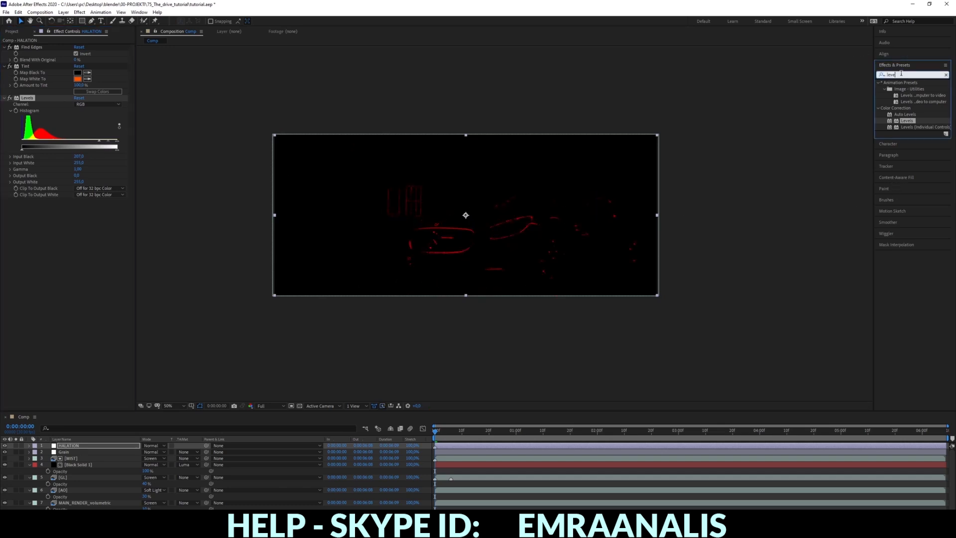
double_click(901, 73)
type("fas")
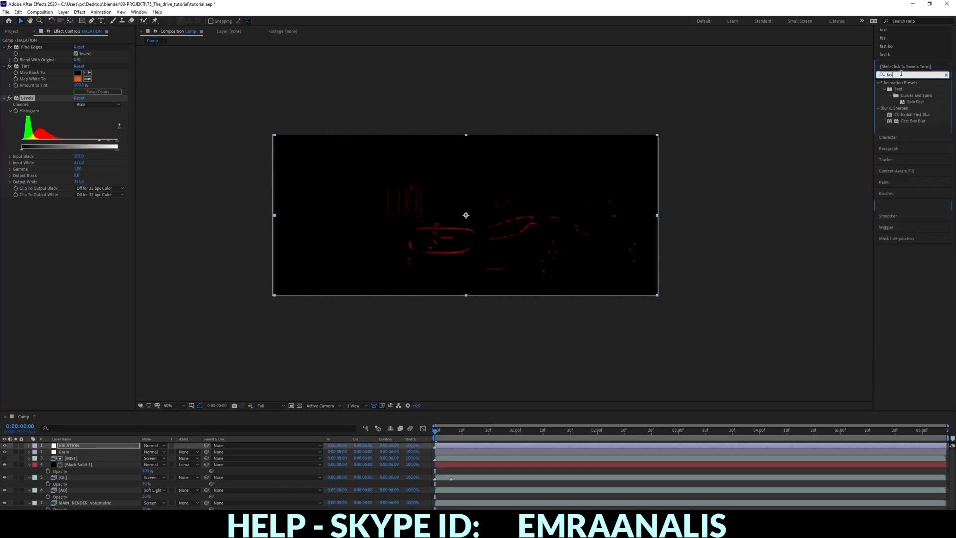
left_click_drag(914, 121, 99, 221)
left_click(78, 207)
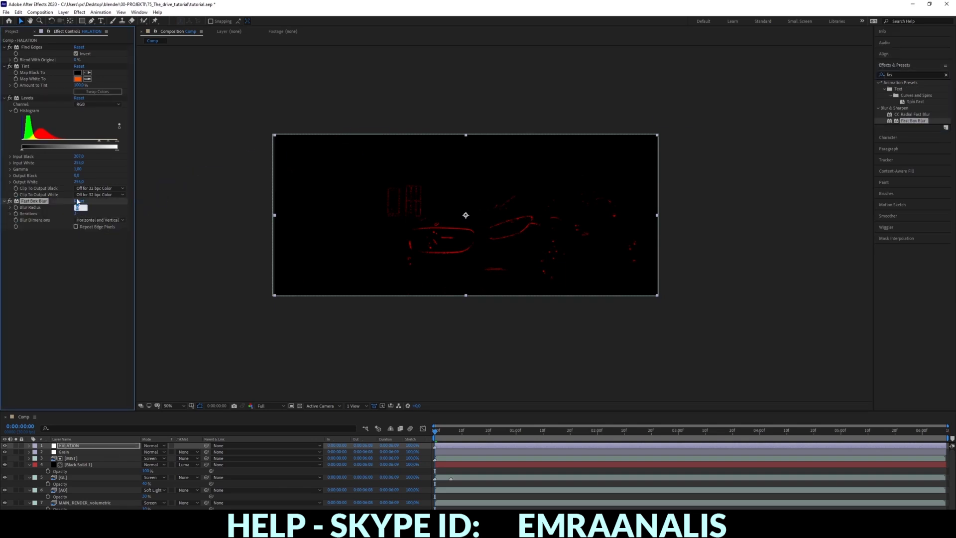
type("10")
key("Return")
left_click(79, 207)
type("7")
key("Return")
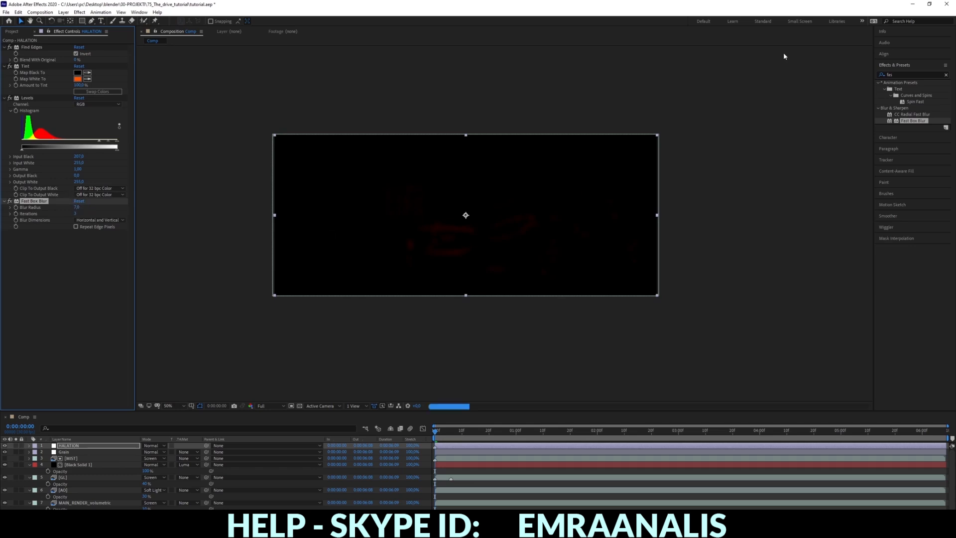
- Add a Curves effect after the blur and bend the RGB curve strongly upward to brighten the glow
left_click(904, 74)
type("cur")
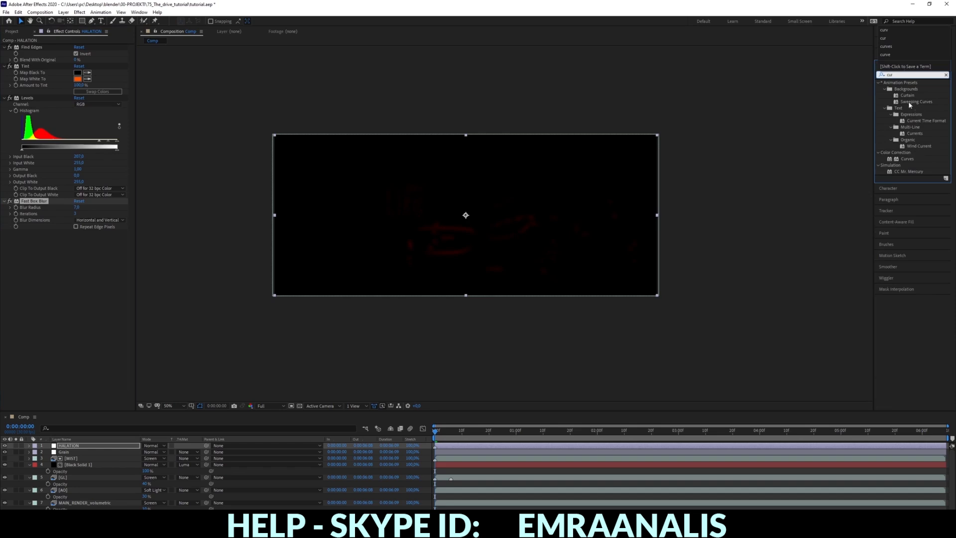
left_click_drag(913, 159, 110, 269)
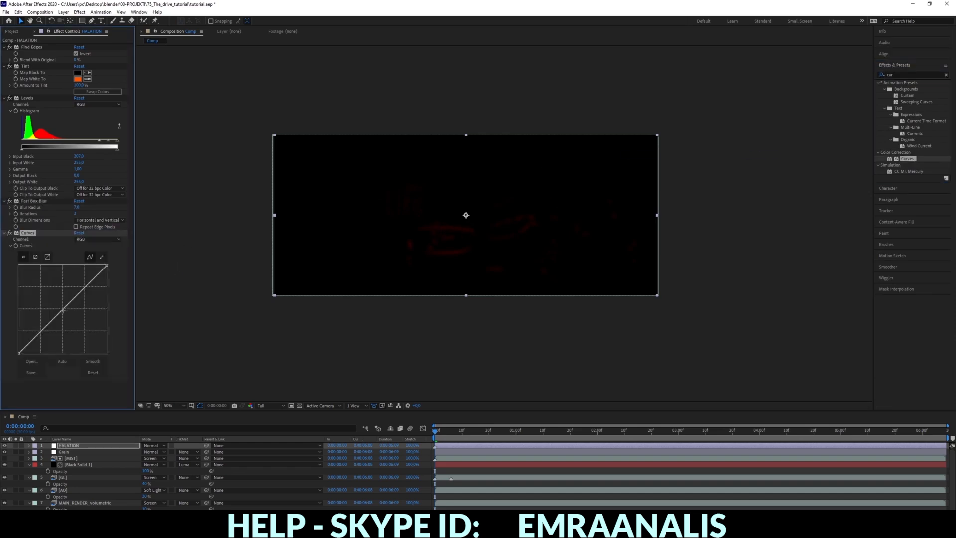
left_click_drag(63, 310, 50, 301)
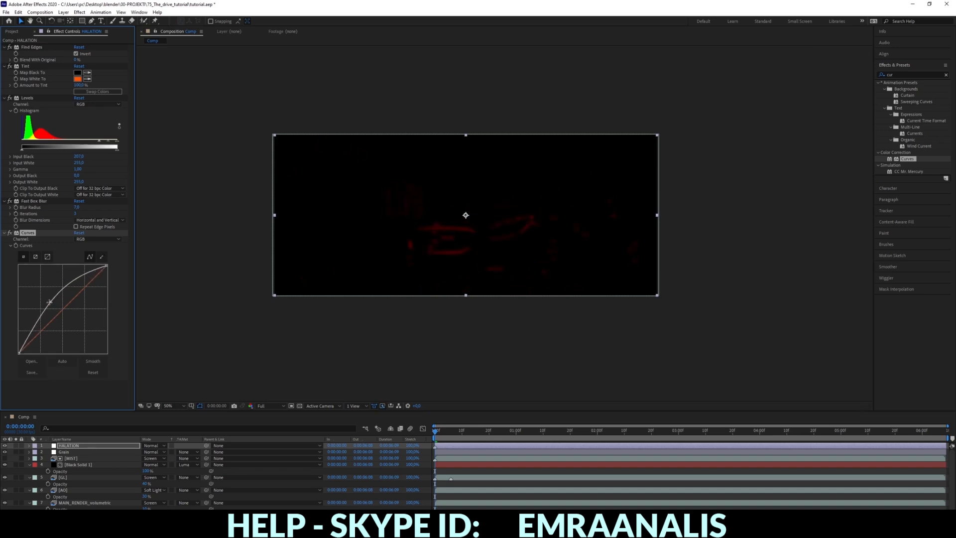
left_click_drag(50, 302, 42, 300)
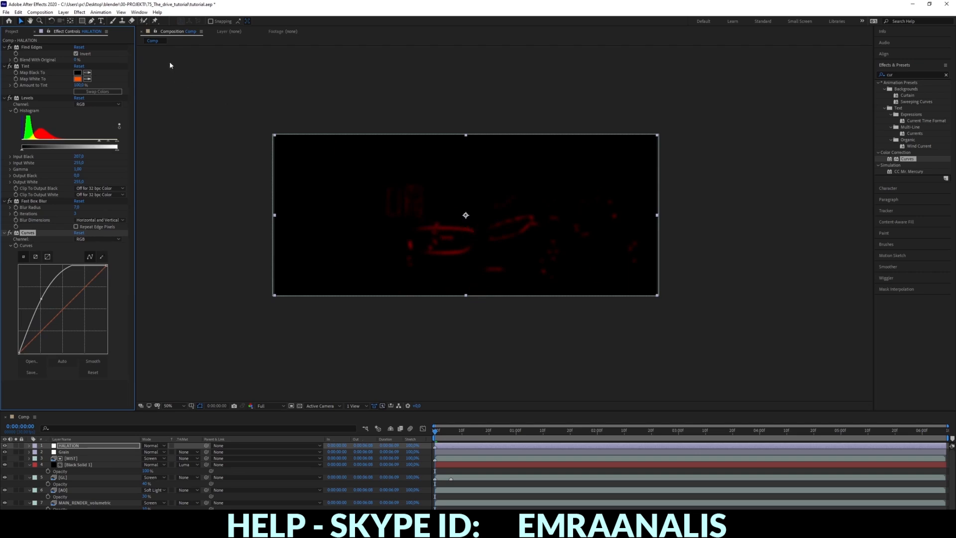
- Set the blending mode of the HALATION layer to Screen
left_click(71, 447)
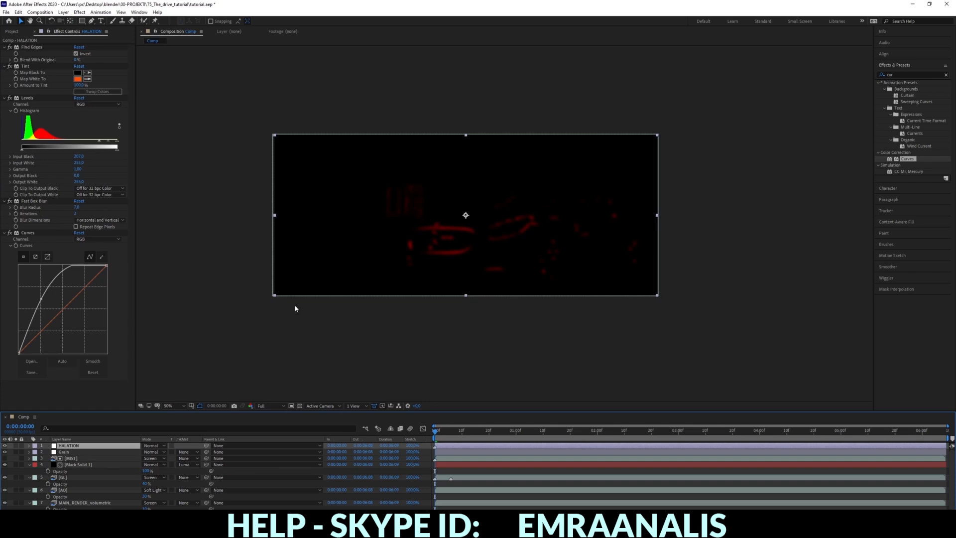
left_click(157, 446)
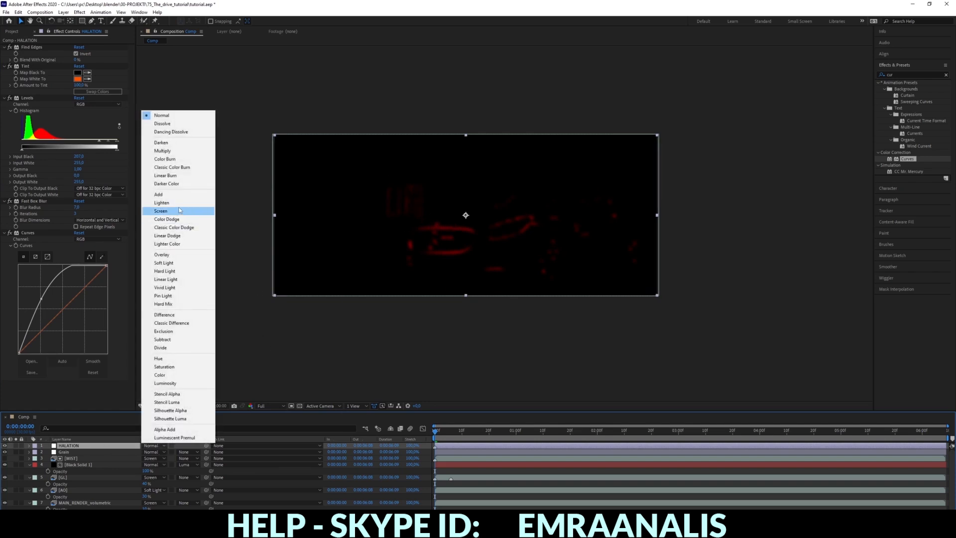
left_click(178, 212)
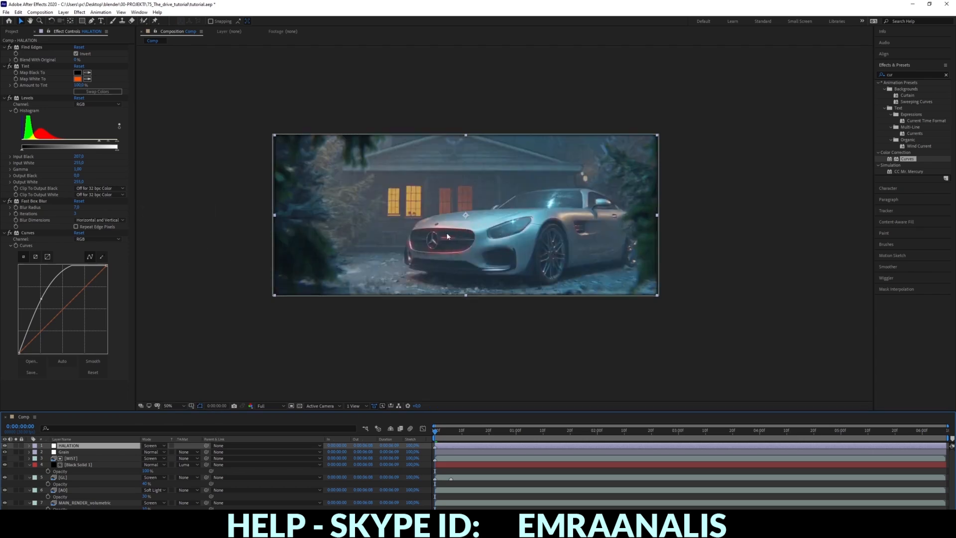
- Change the Tint effect's Map White To colour to the lighter orange FF8400
left_click(78, 79)
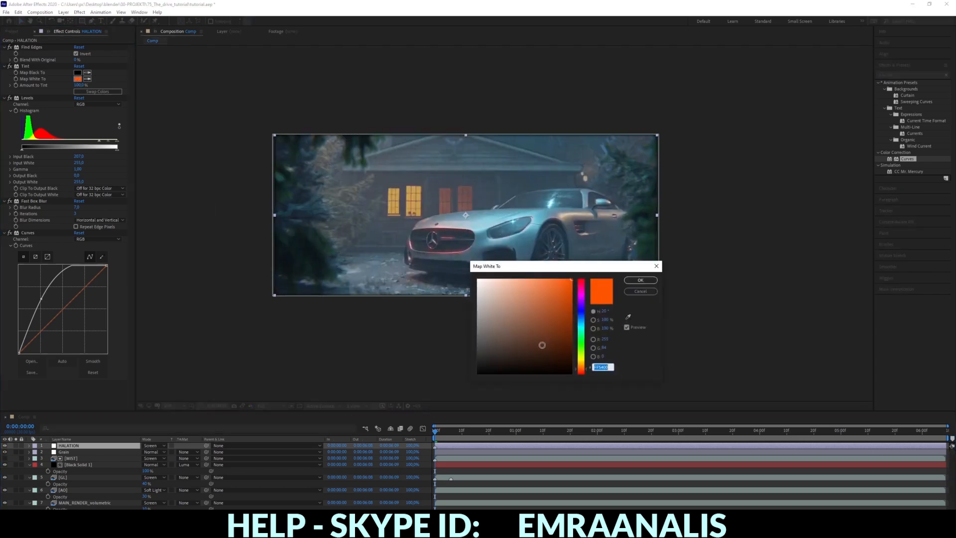
left_click(584, 368)
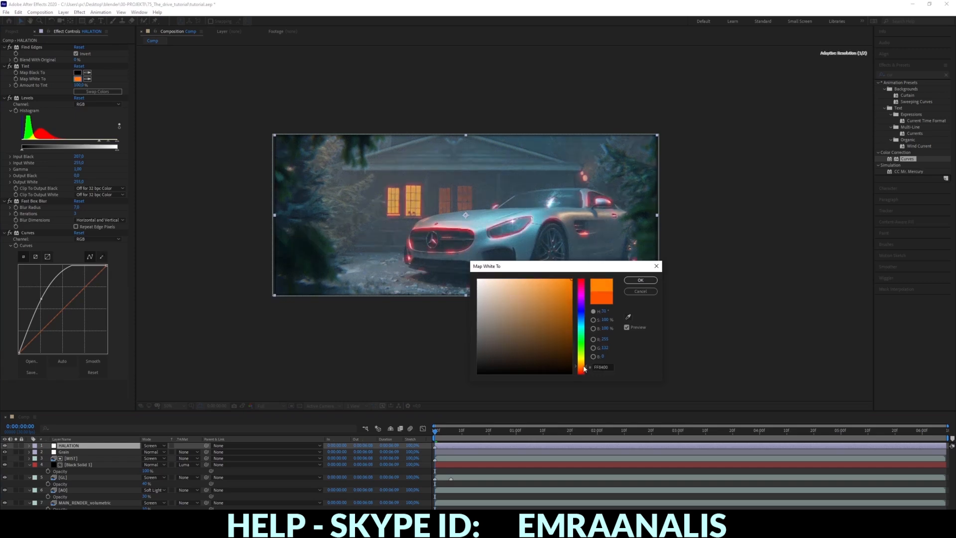
left_click(641, 280)
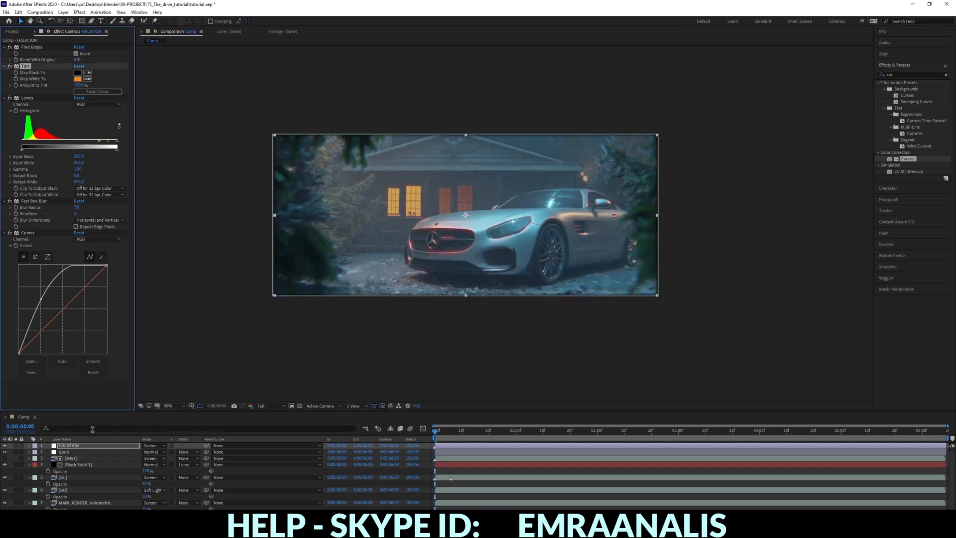
- Compare the image with the HALATION layer hidden and shown, including a close-up of the lit windows and car grille
left_click(5, 446)
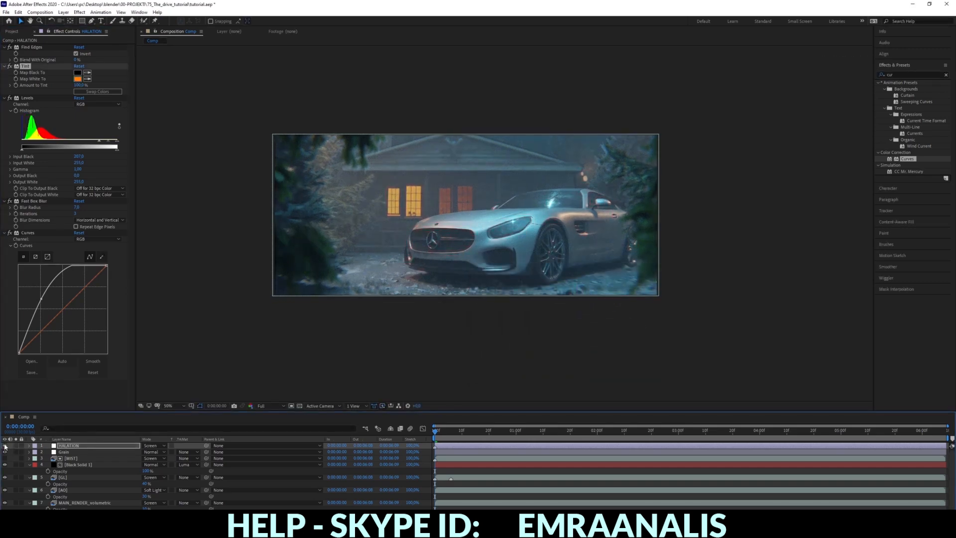
left_click(5, 446)
left_click(5, 446)
scroll(550, 227, "up", 4)
key("v")
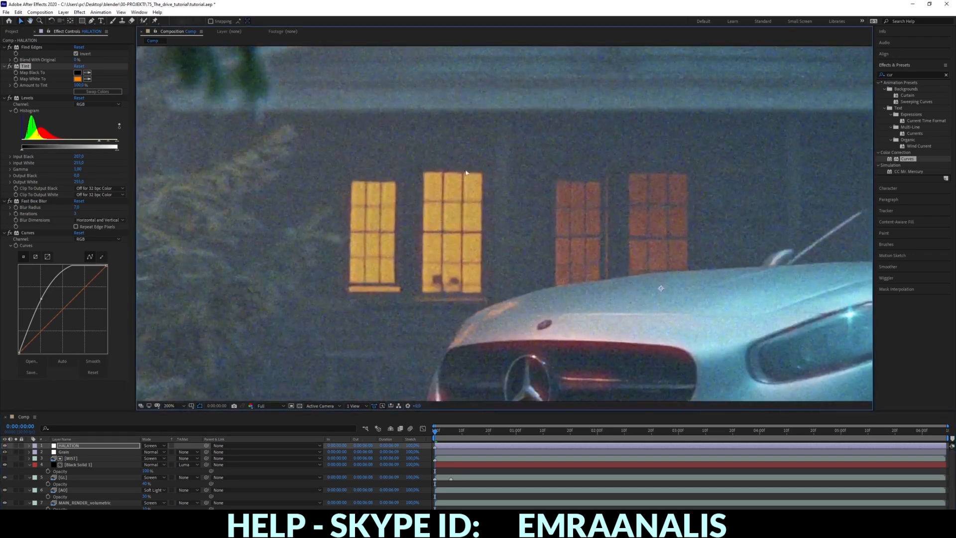
left_click(5, 446)
left_click(5, 446)
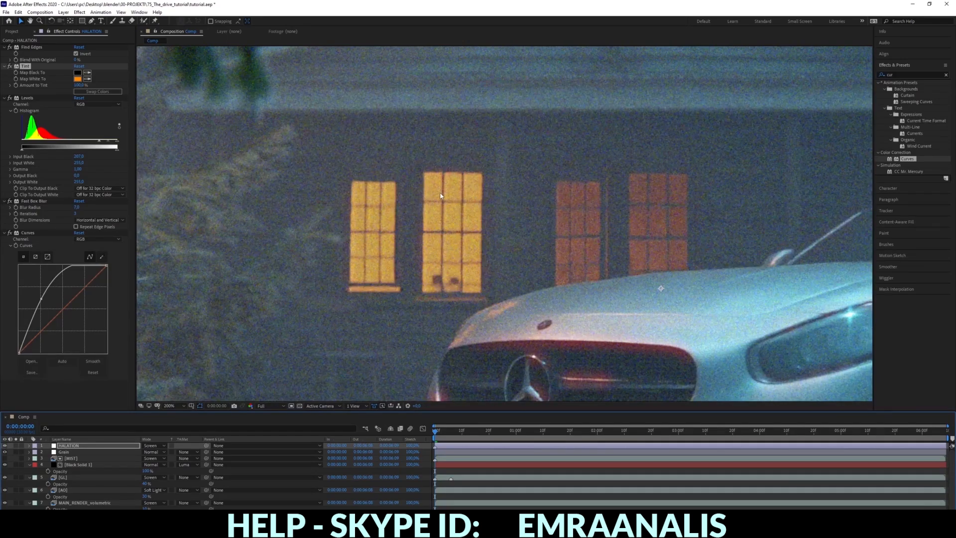
- Set the opacity of the HALATION layer to 30%
scroll(441, 196, "down", 6)
scroll(578, 219, "up", 4)
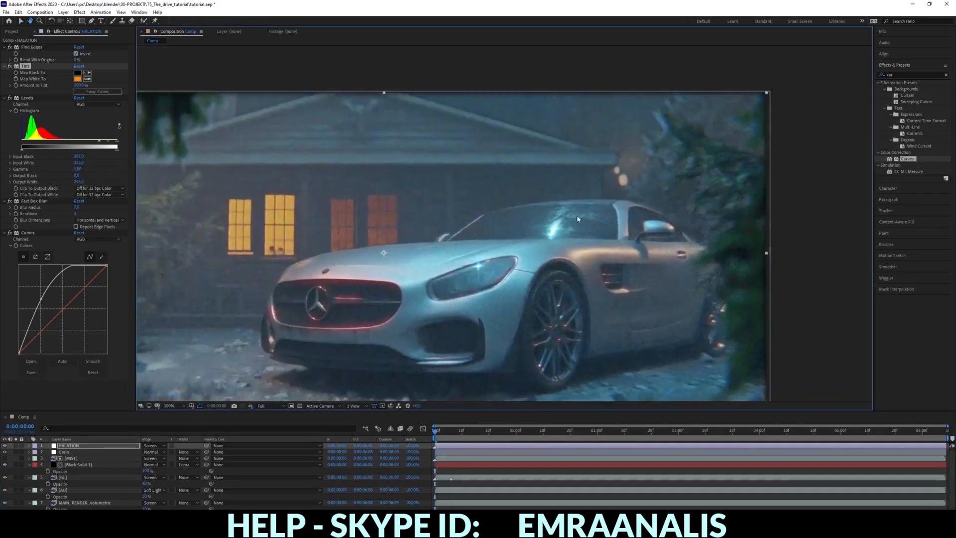
scroll(441, 219, "down", 2)
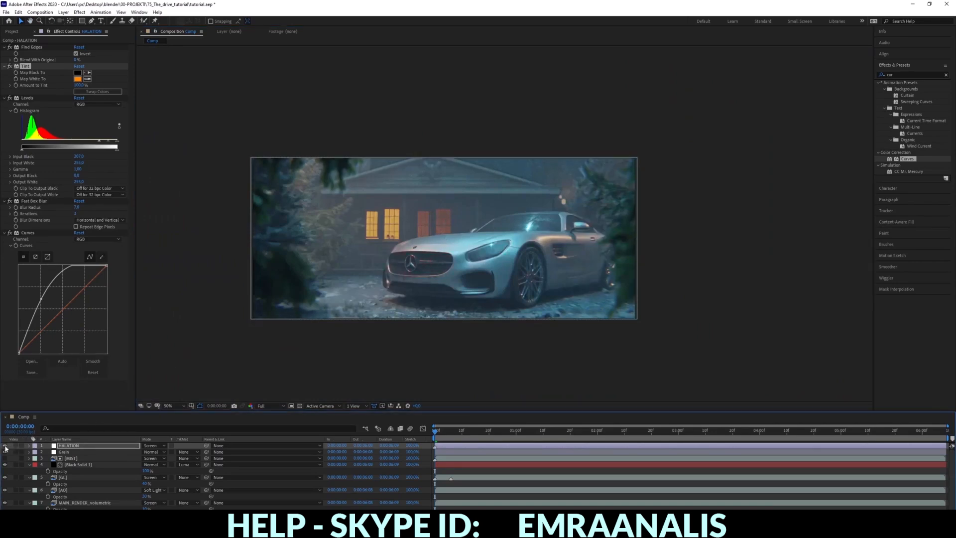
left_click(77, 447)
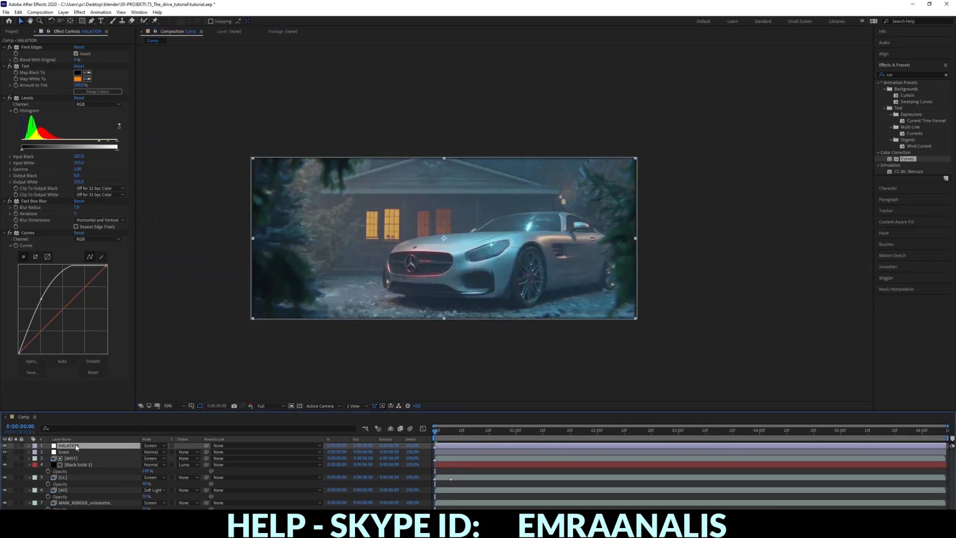
key("t")
left_click(148, 452)
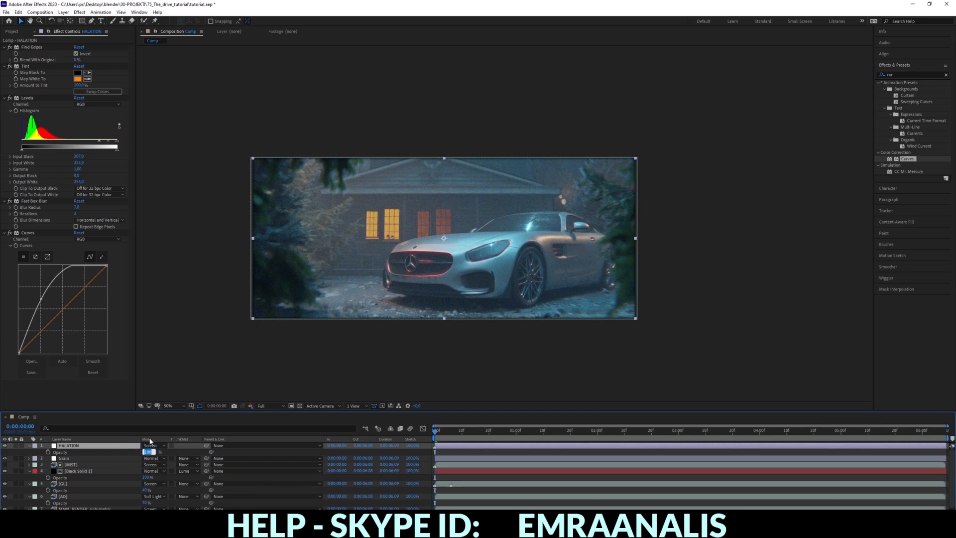
type("30")
key("Return")
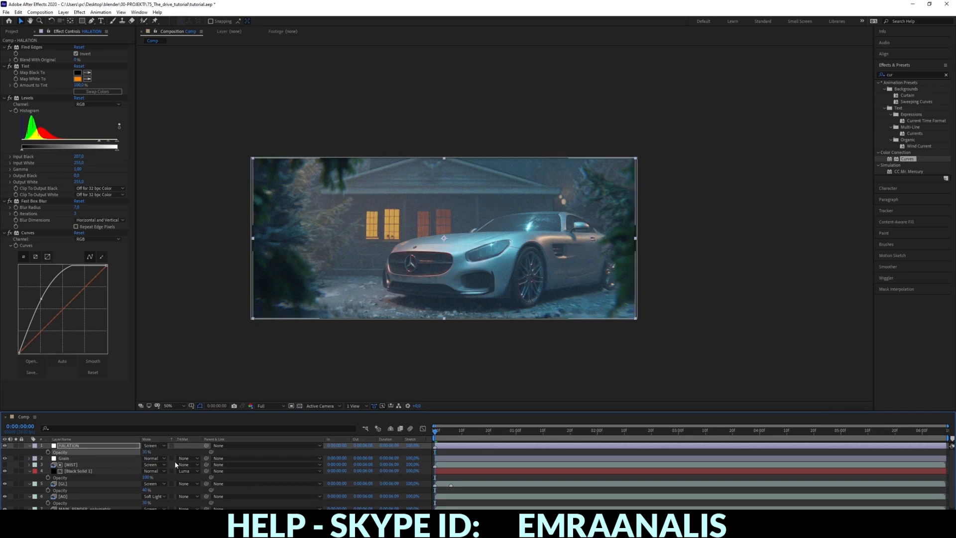
- Compare the car's grille and the house windows in close-up with the HALATION layer hidden and shown
scroll(403, 272, "up", 4)
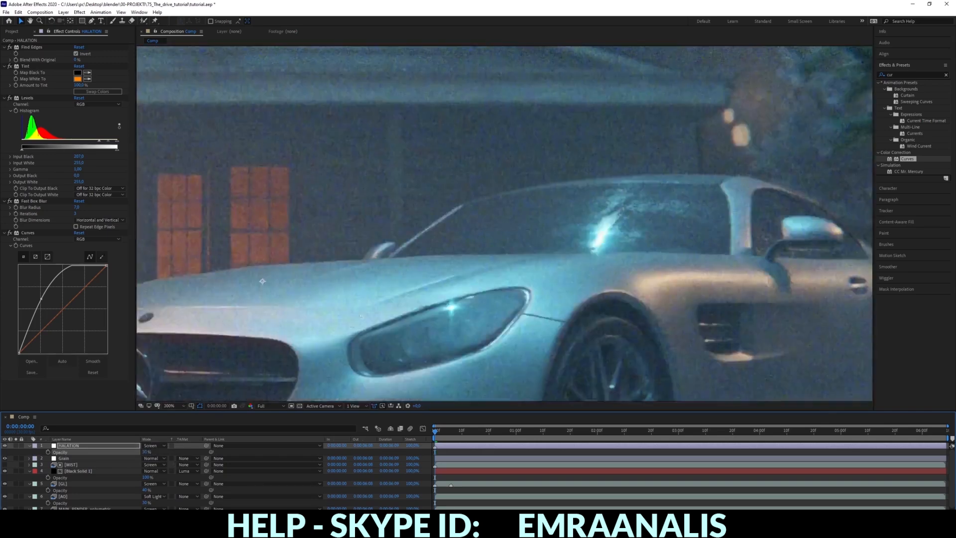
left_click(4, 446)
left_click(4, 447)
left_click(4, 446)
left_click(4, 446)
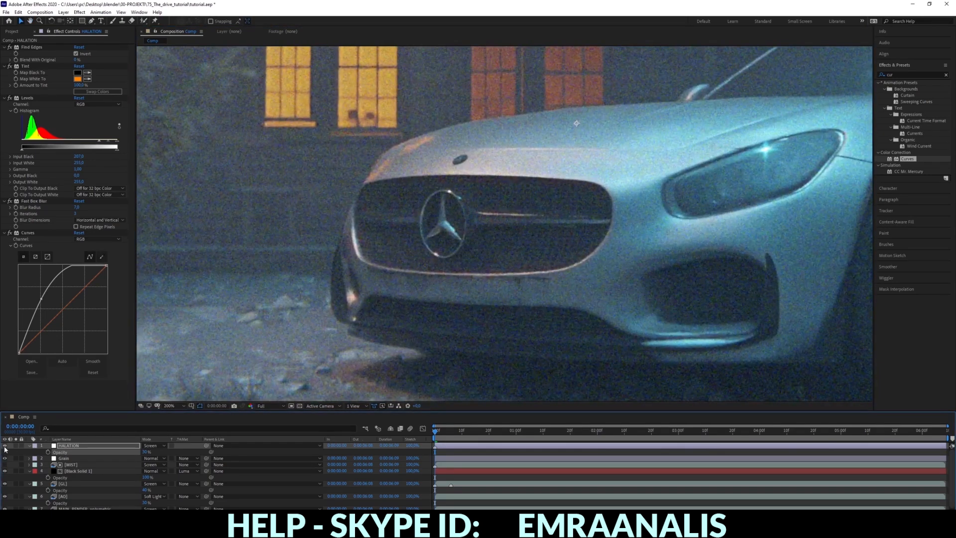
key("comma")
key("comma")
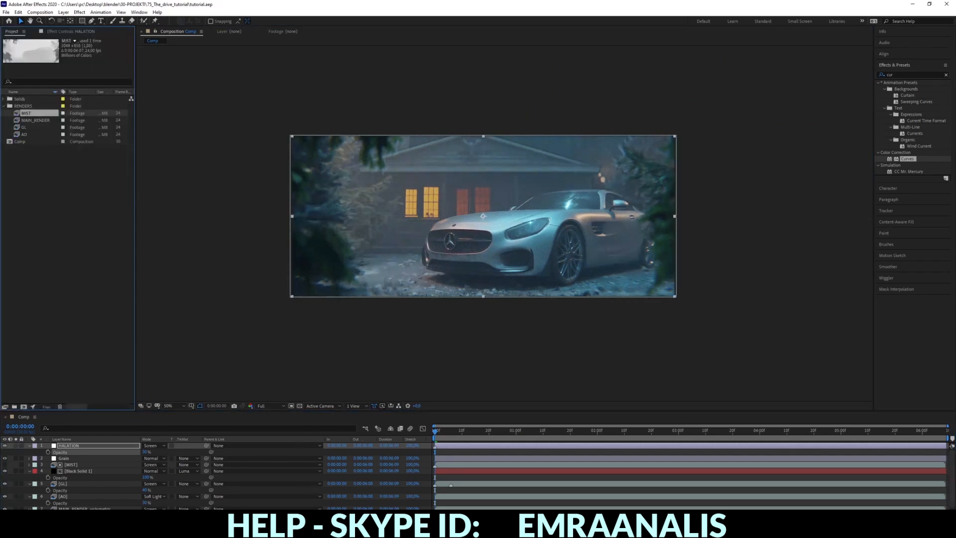
- Switch to File Explorer, play the rendered car video in the renders folder, replay its opening seconds several times and close the player
left_click(193, 525)
left_click(139, 501)
double_click(333, 110)
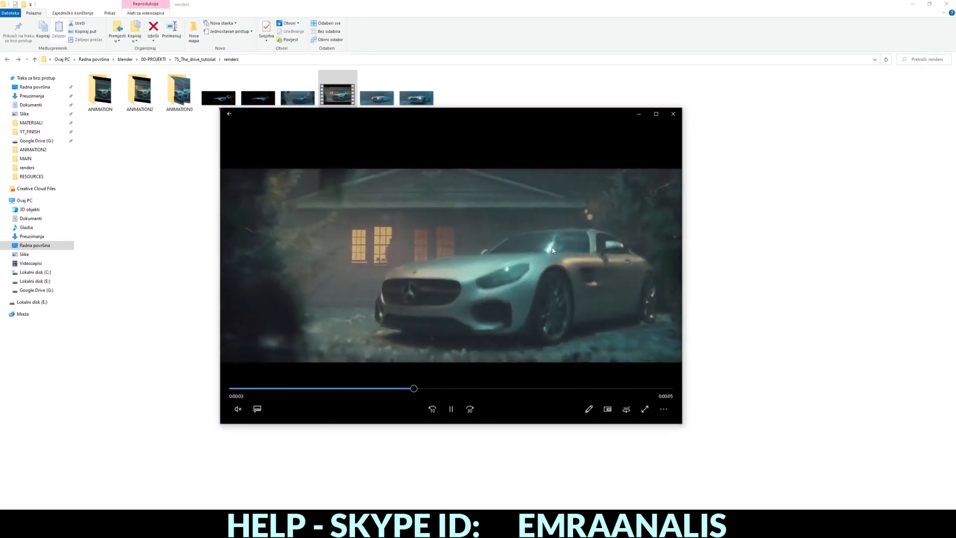
left_click(243, 388)
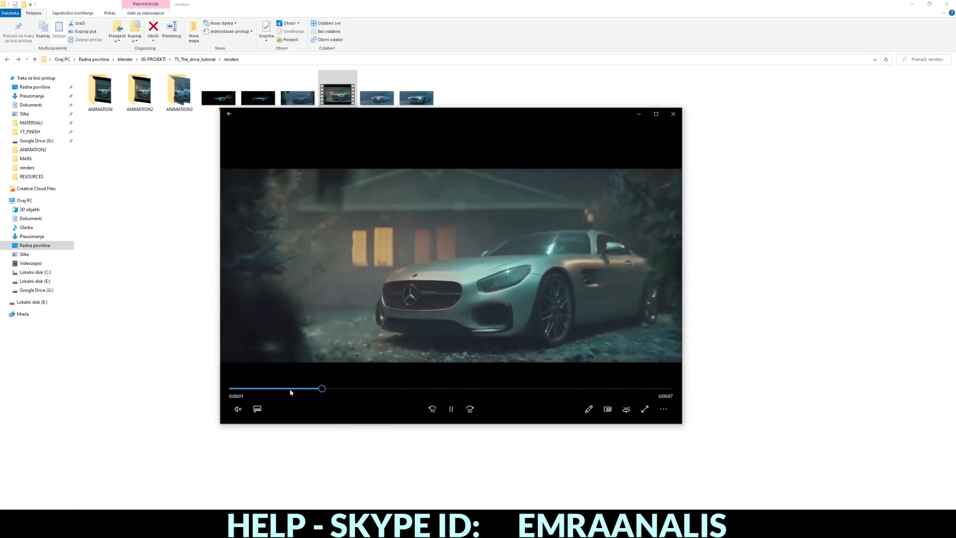
left_click(244, 389)
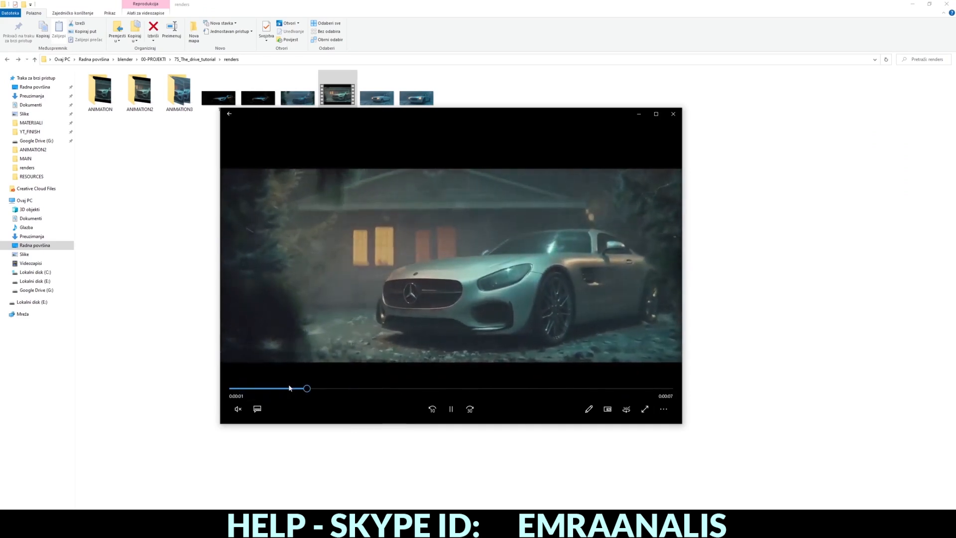
left_click(252, 389)
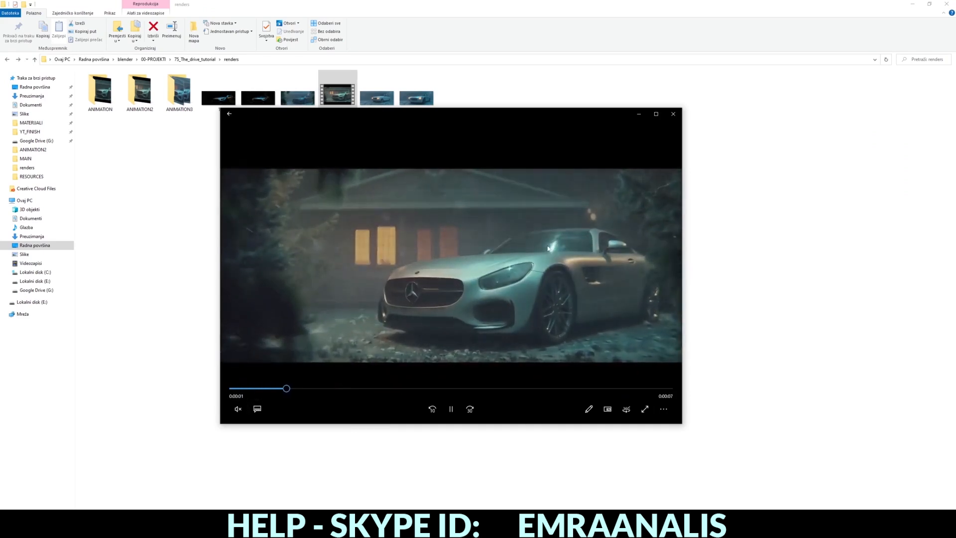
left_click(240, 389)
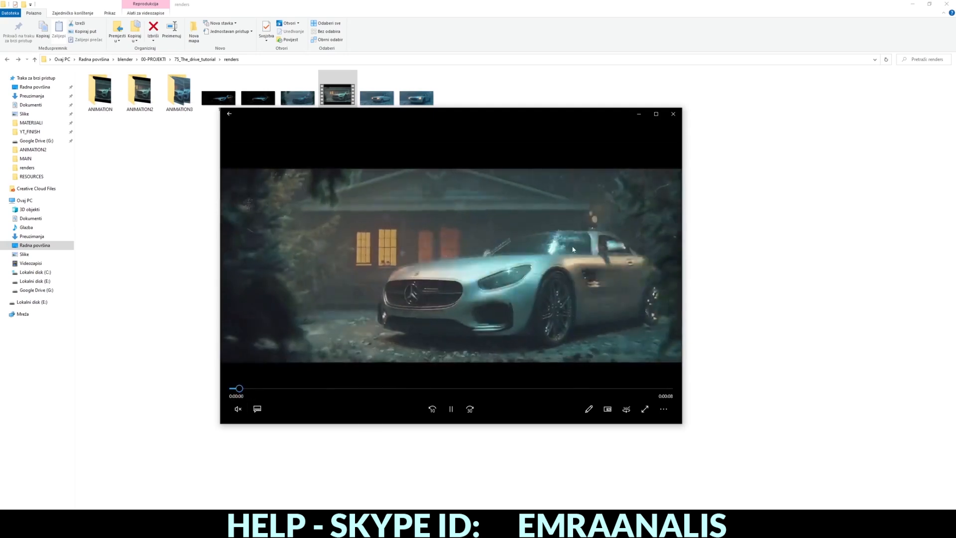
left_click(251, 389)
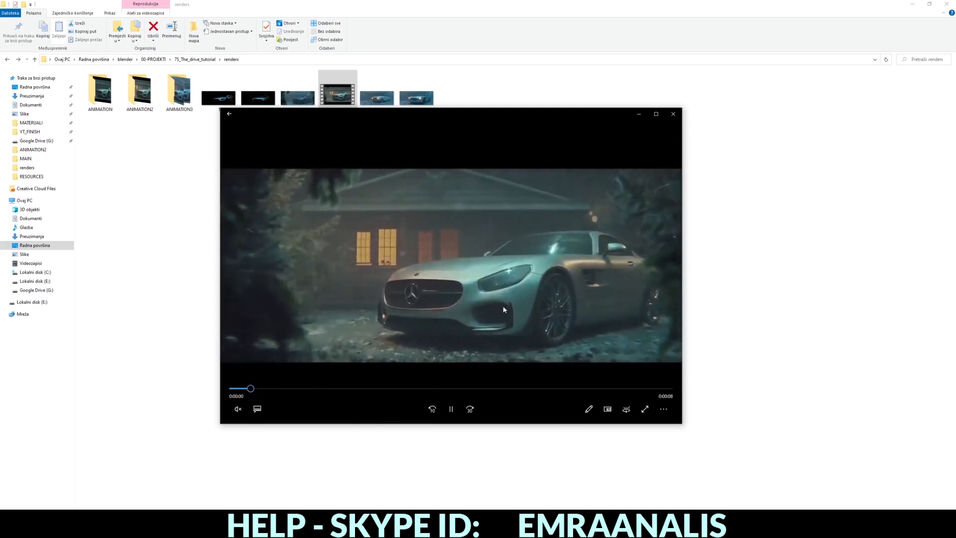
left_click(673, 113)
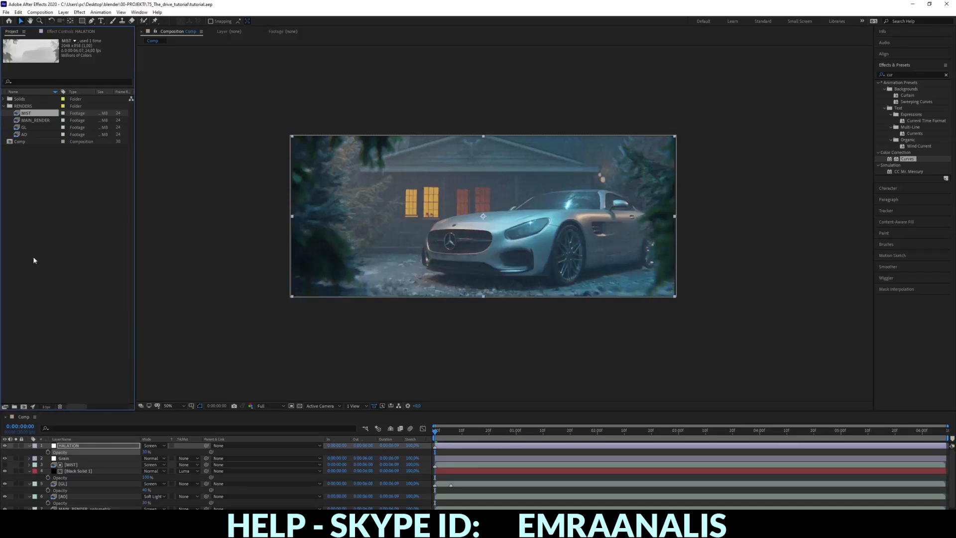
- Create a new adjustment layer above HALATION and rename it Lens_flare
left_click(31, 233)
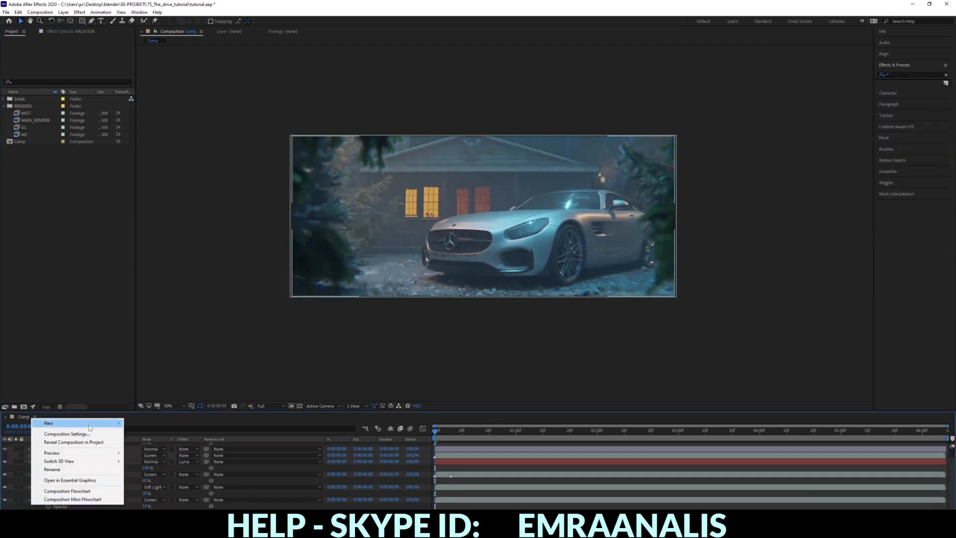
mouse_move(50, 423)
left_click(164, 479)
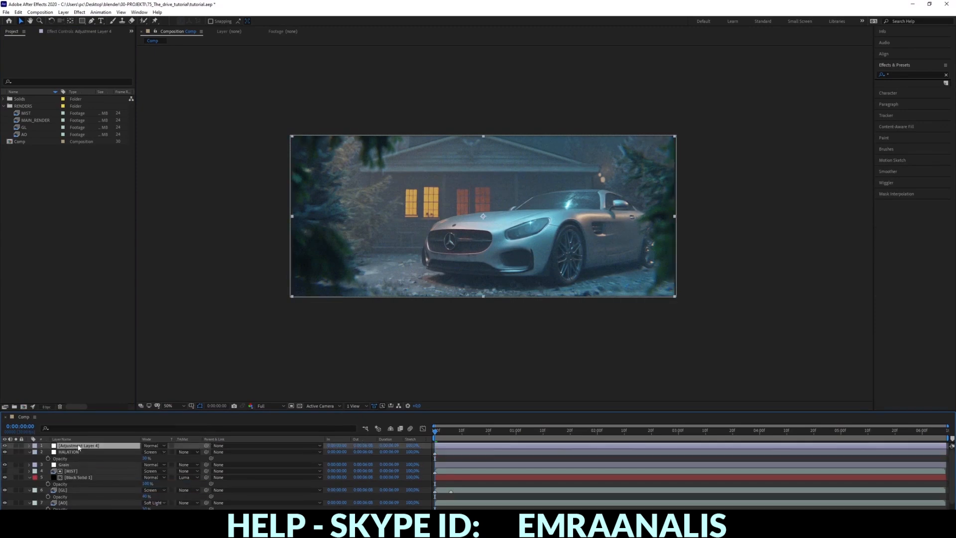
right_click(76, 446)
left_click(105, 431)
type("Lens_flare")
key("Return")
- Search the effects for "lens" and apply the Lens Flare effect to the Lens_flare layer
left_click(900, 74)
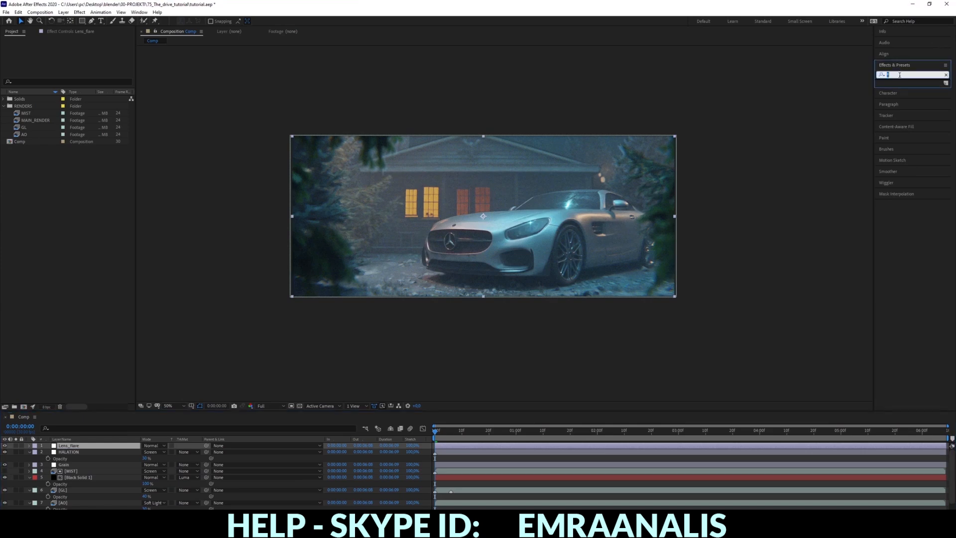
type("le")
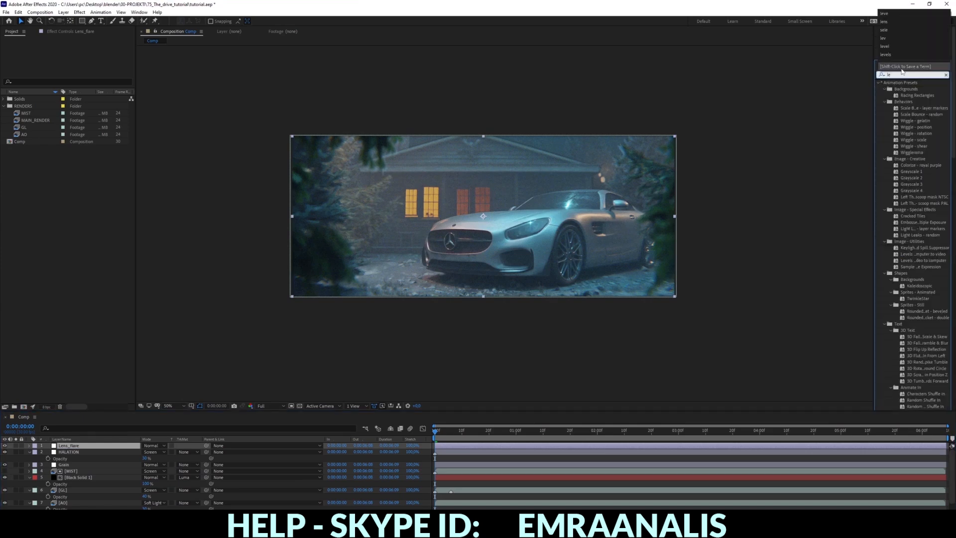
type("ns")
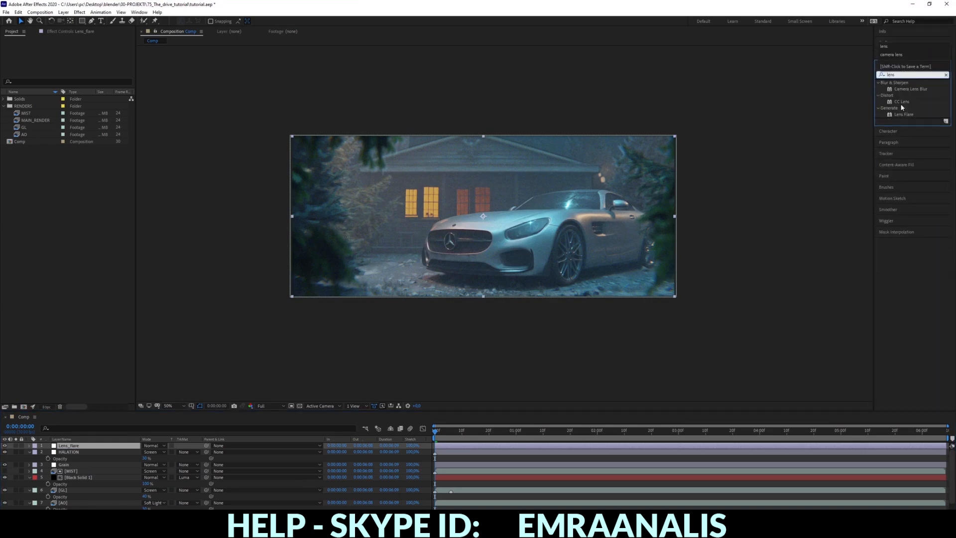
left_click(70, 31)
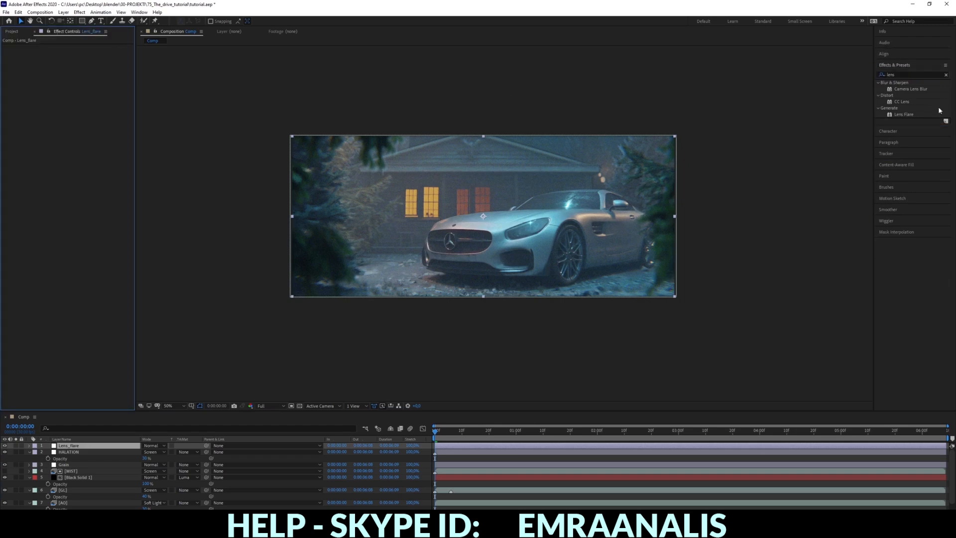
left_click_drag(906, 116, 78, 177)
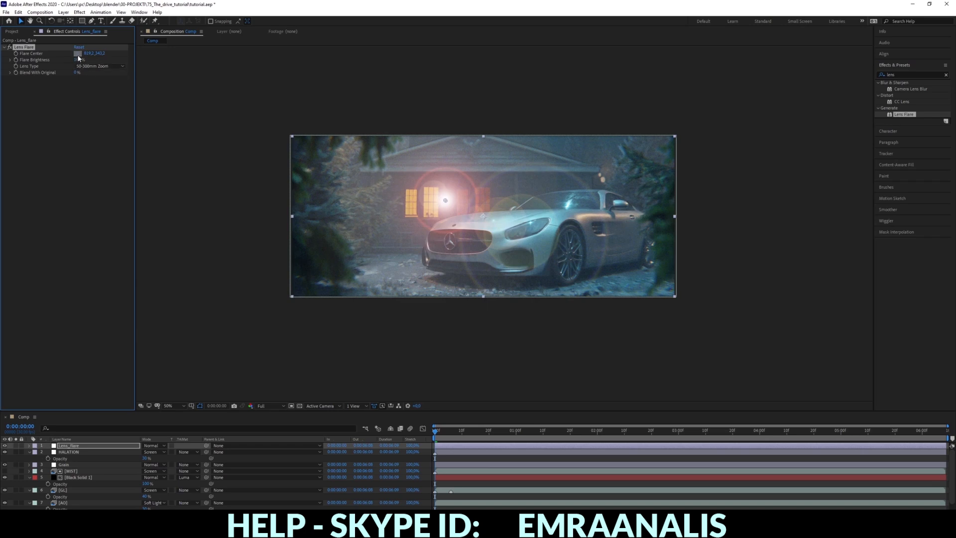
- Try the flare center above the car's hood and on the brightly lit window beside the car
left_click(77, 53)
left_click(530, 207)
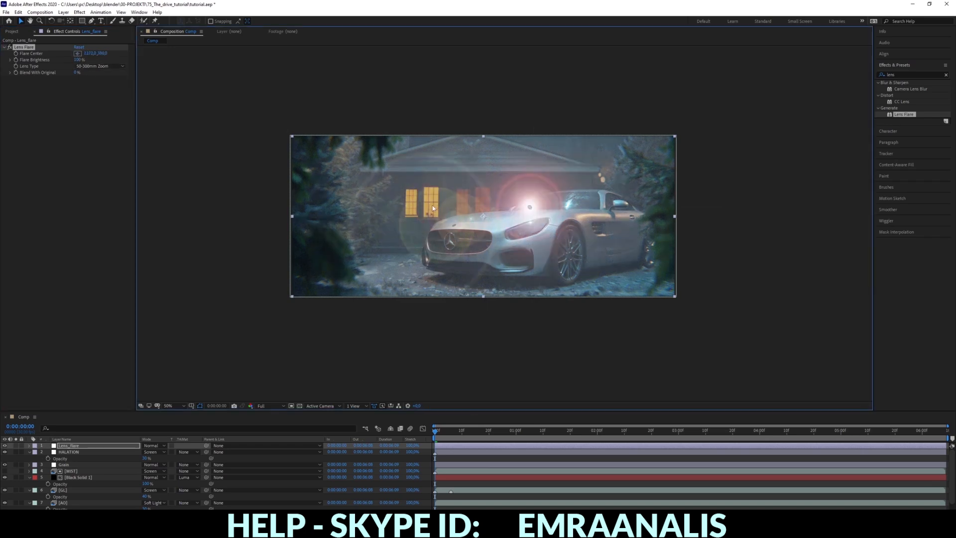
left_click(77, 53)
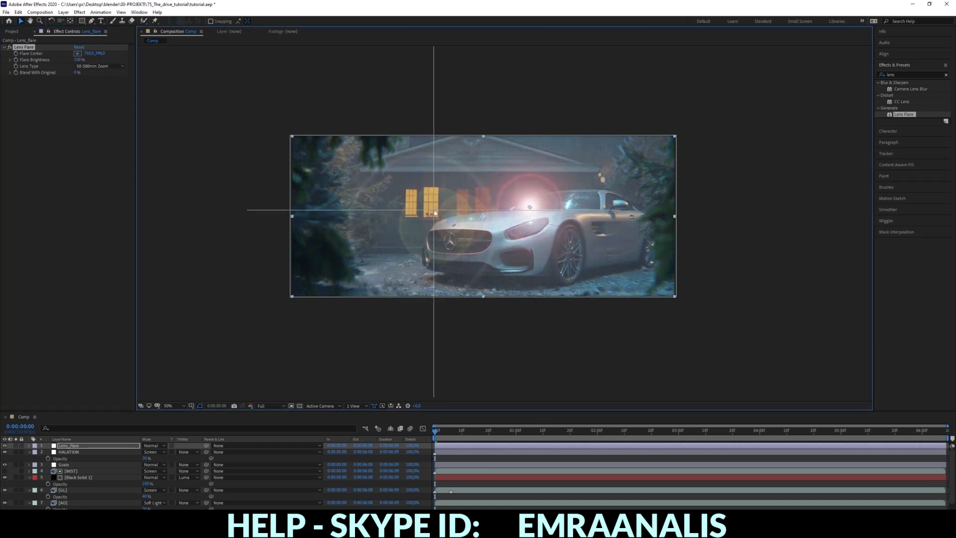
left_click(439, 216)
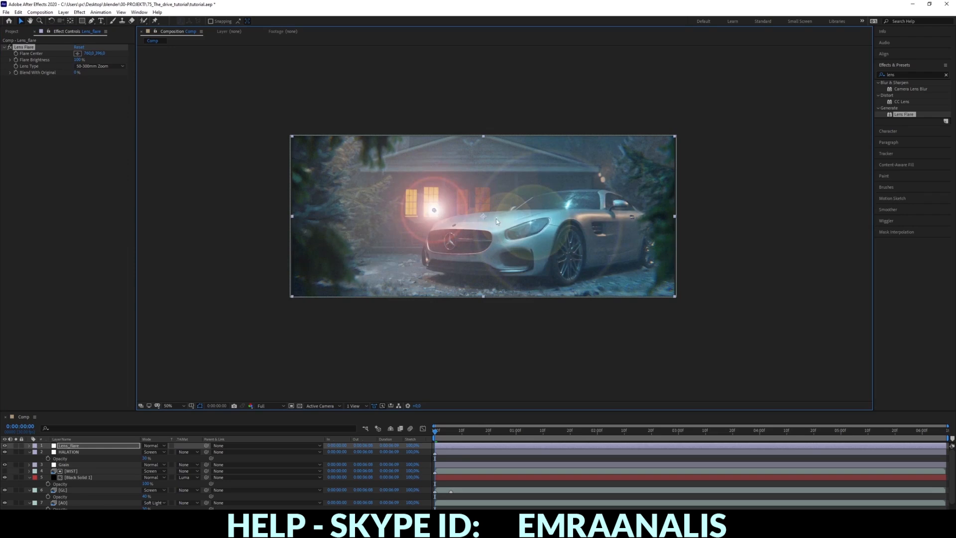
- Try the 35mm Prime and 105mm Prime lens types, and delete the Lens Flare effect
left_click(100, 66)
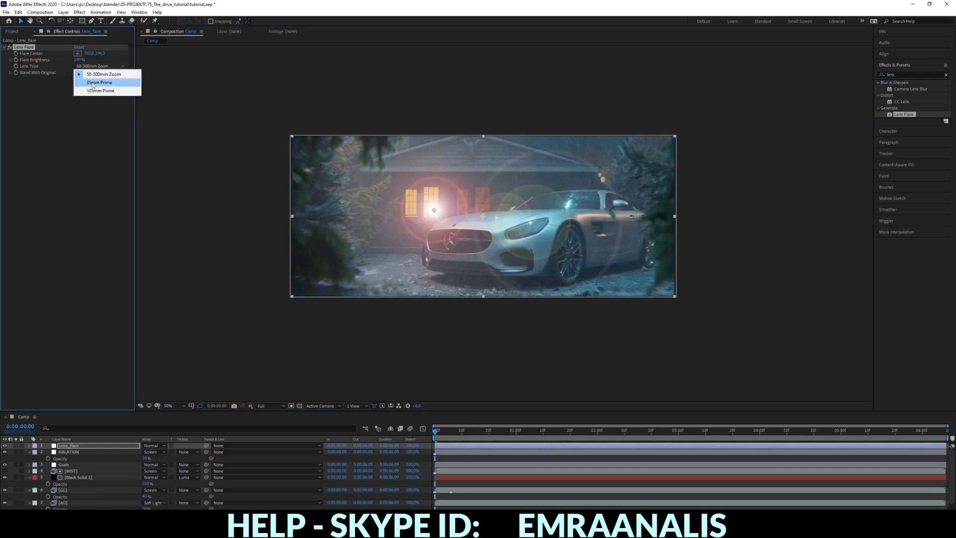
left_click(99, 82)
left_click(100, 66)
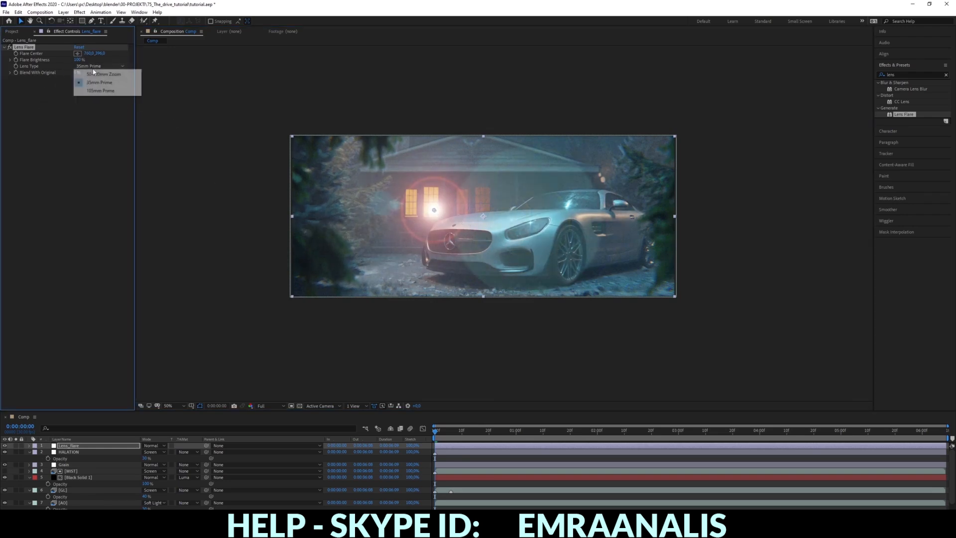
left_click(99, 90)
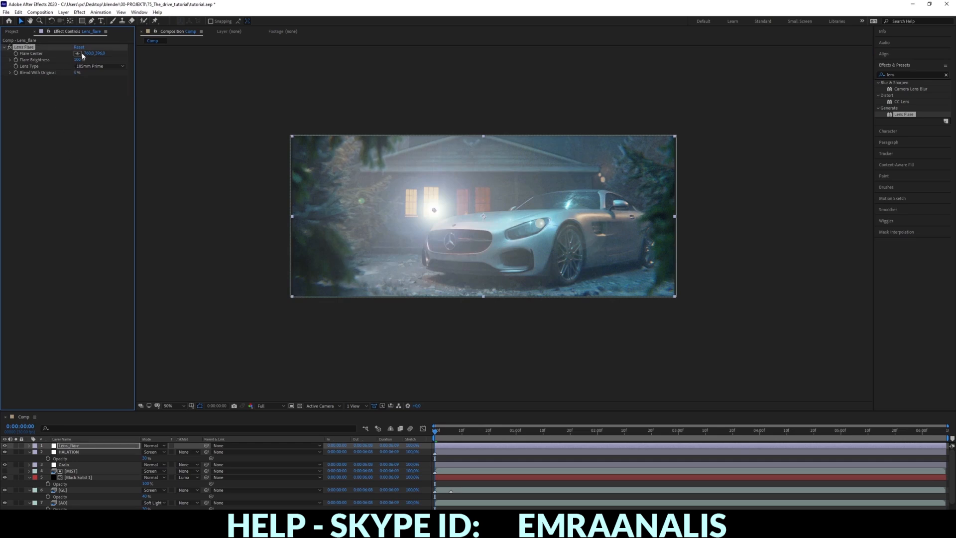
key("Delete")
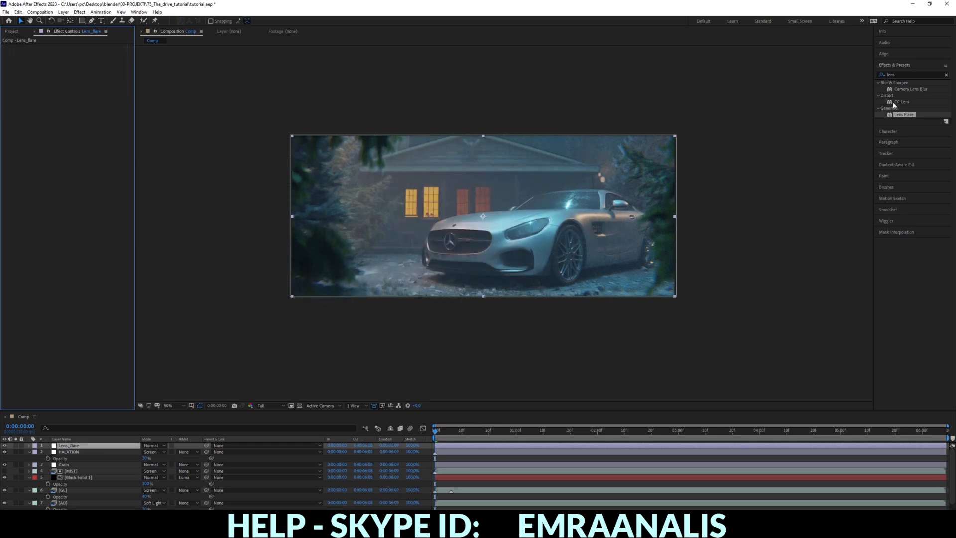
- Search the effects for "opti" and apply the Optical Flares effect to the Lens_flare layer
left_click(900, 75)
key("BackSpace")
key("BackSpace")
key("BackSpace")
key("BackSpace")
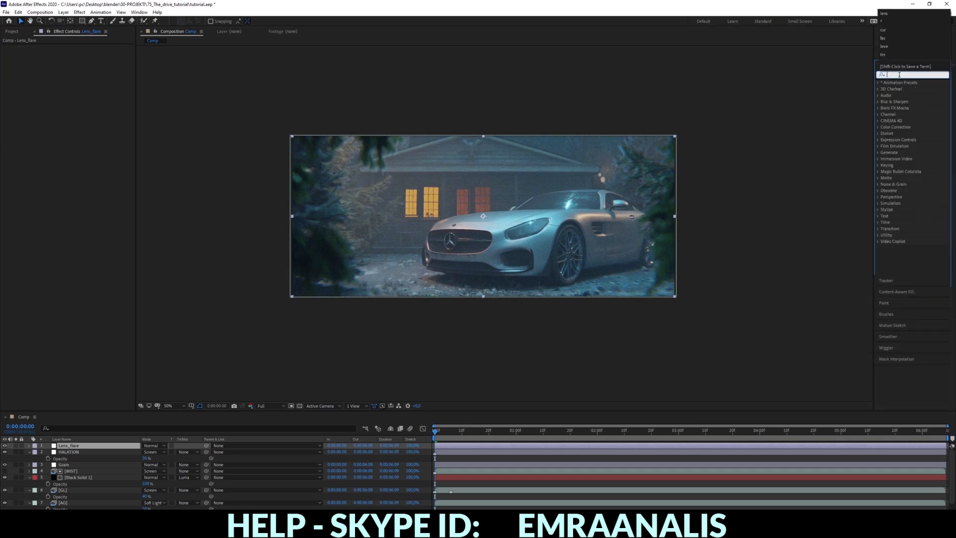
type("opti")
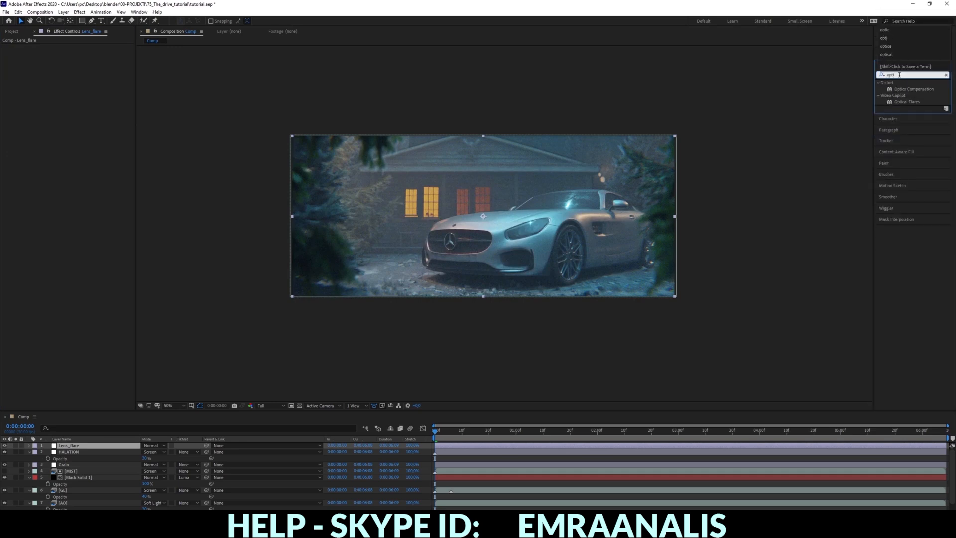
left_click_drag(907, 101, 70, 98)
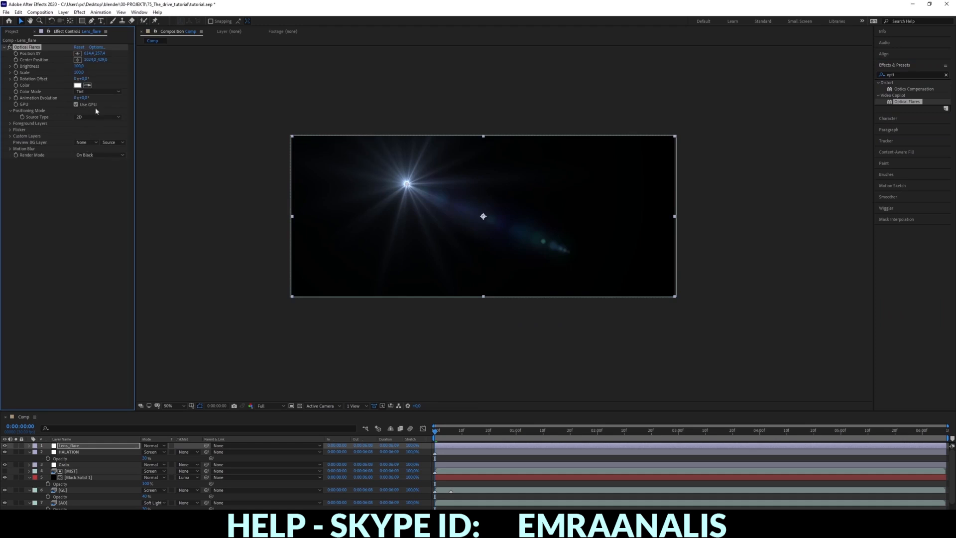
- Open the Optical Flares options and browse the Light, Motion Graphics and Natural Flares preset folders
left_click(95, 47)
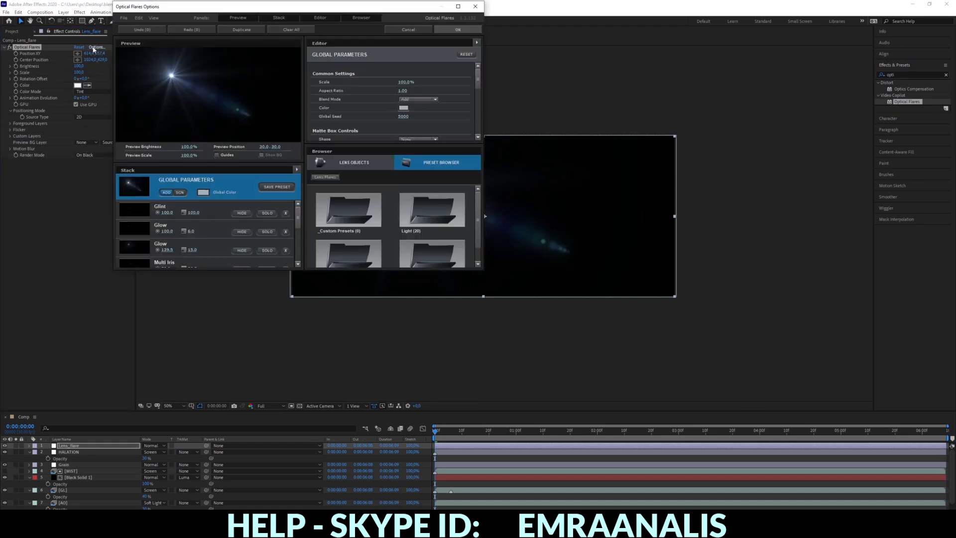
left_click(423, 207)
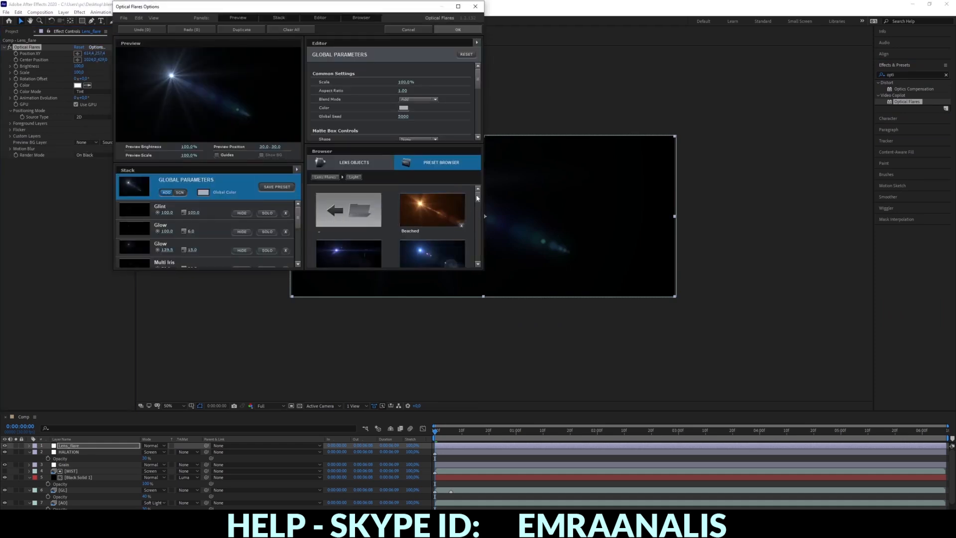
mouse_move(476, 198)
left_mouse_down()
mouse_move(484, 261)
mouse_move(472, 182)
left_mouse_up()
left_click(335, 211)
scroll(352, 234, "down", 1)
left_click(355, 237)
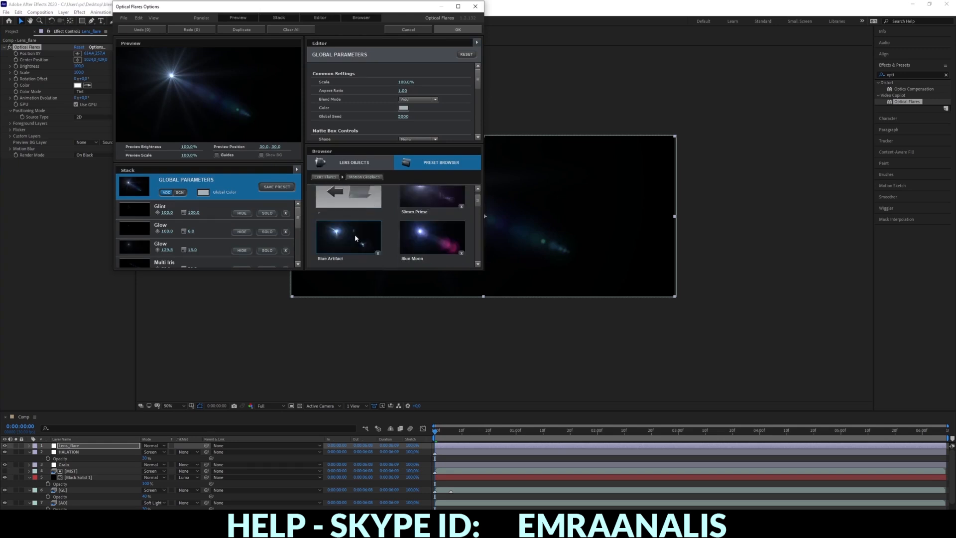
mouse_move(480, 201)
left_mouse_down()
mouse_move(488, 258)
mouse_move(484, 185)
left_mouse_up()
left_click(335, 197)
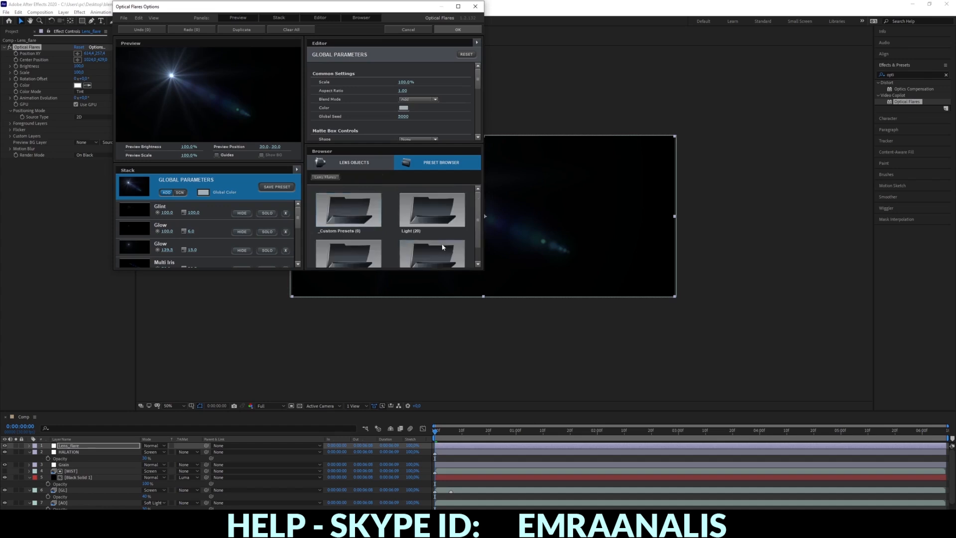
scroll(428, 234, "down", 1)
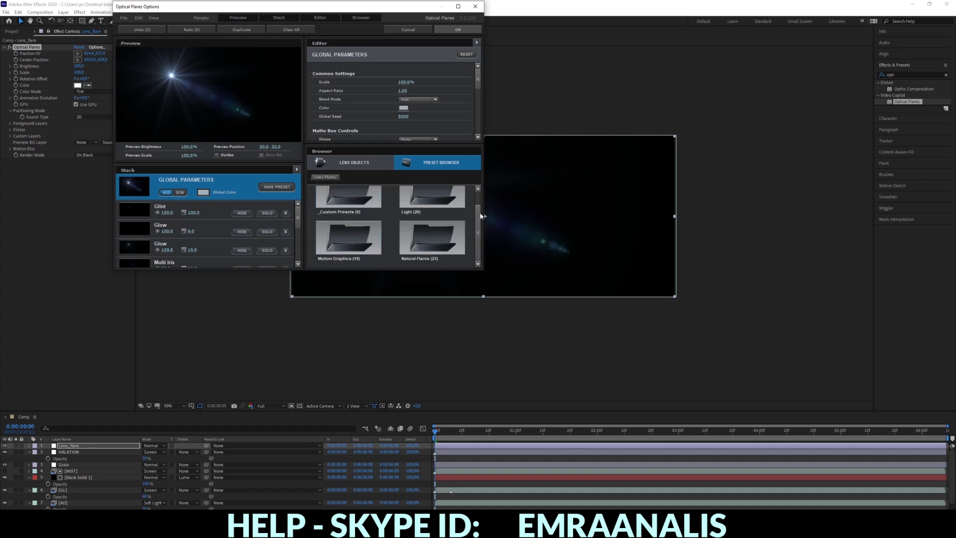
left_click(440, 244)
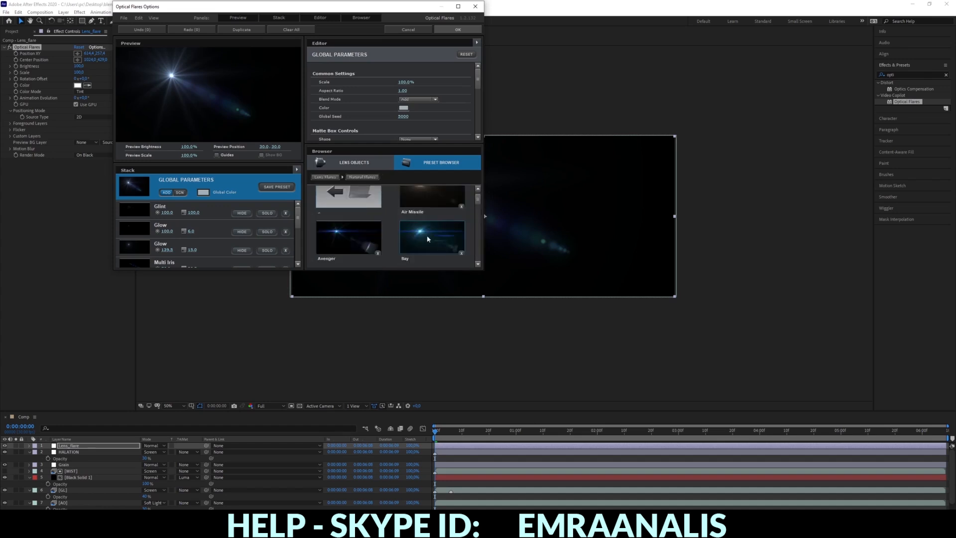
scroll(474, 208, "down", 1)
left_click_drag(474, 208, 464, 179)
left_click(352, 207)
- Try the Beam preset and another preset from the Light folder
left_click(422, 215)
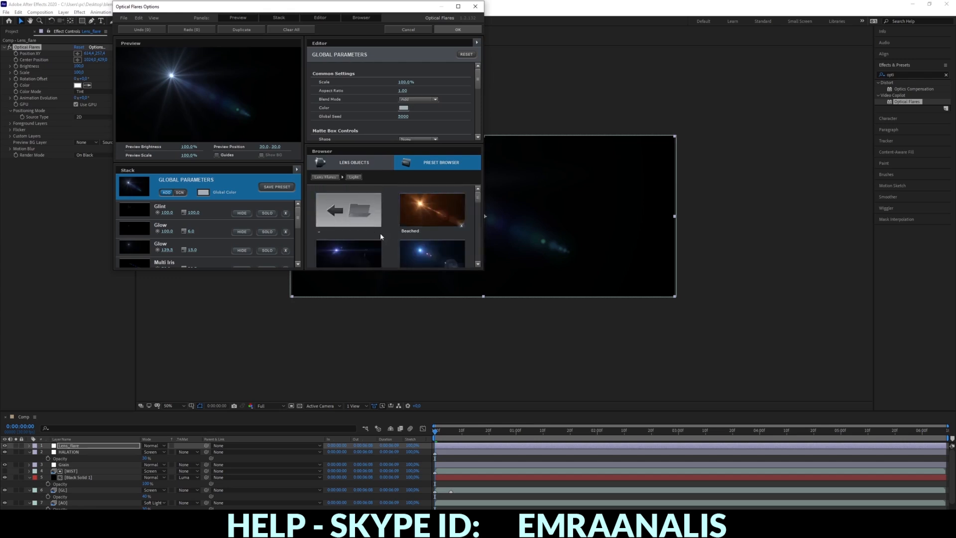
scroll(380, 232, "down", 1)
left_click(345, 228)
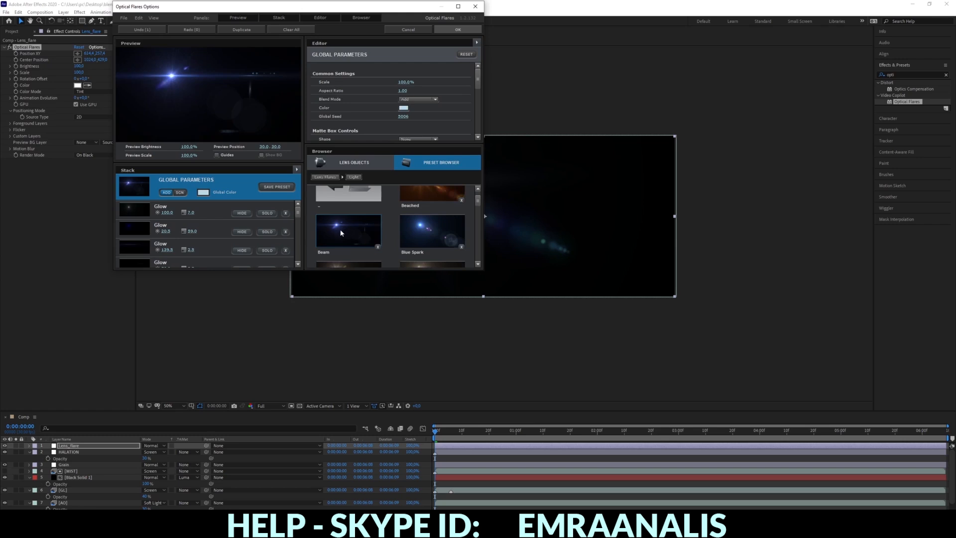
mouse_move(481, 204)
left_mouse_down()
mouse_move(481, 261)
mouse_move(470, 195)
left_mouse_up()
left_click(361, 249)
left_click(353, 223)
scroll(421, 239, "down", 2)
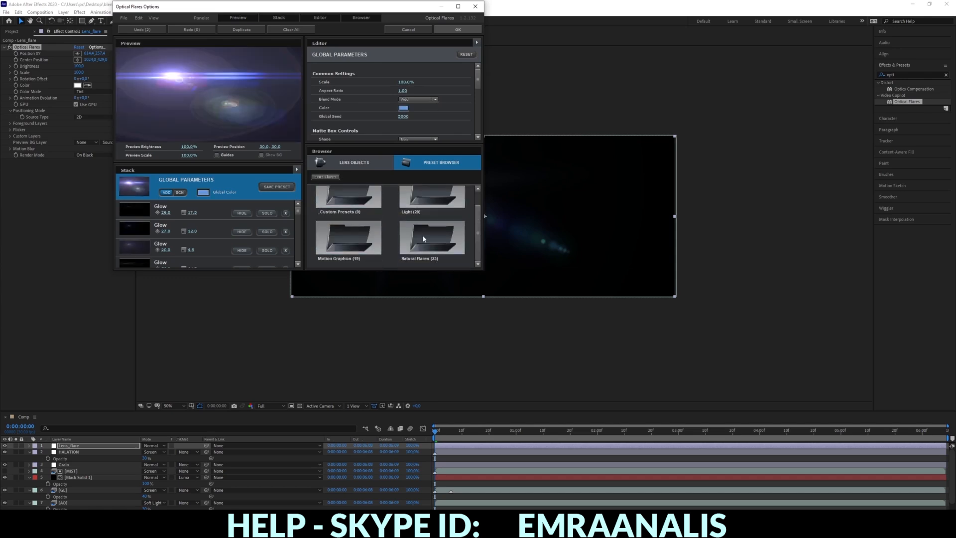
- Try the Blue Artifact preset from Motion Graphics and accept 50mm Prime as the flare preset
left_click(357, 235)
left_click(368, 235)
left_click_drag(482, 207, 479, 193)
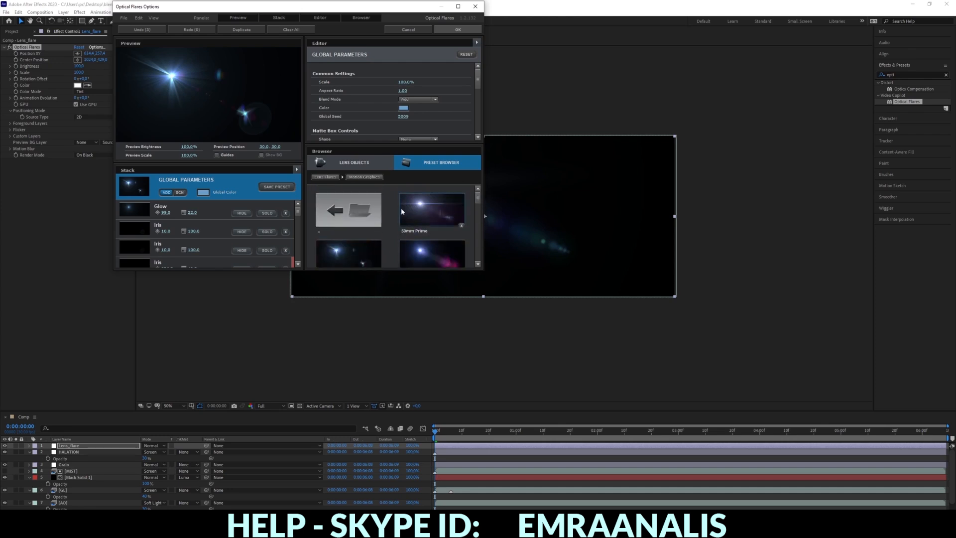
left_click(414, 212)
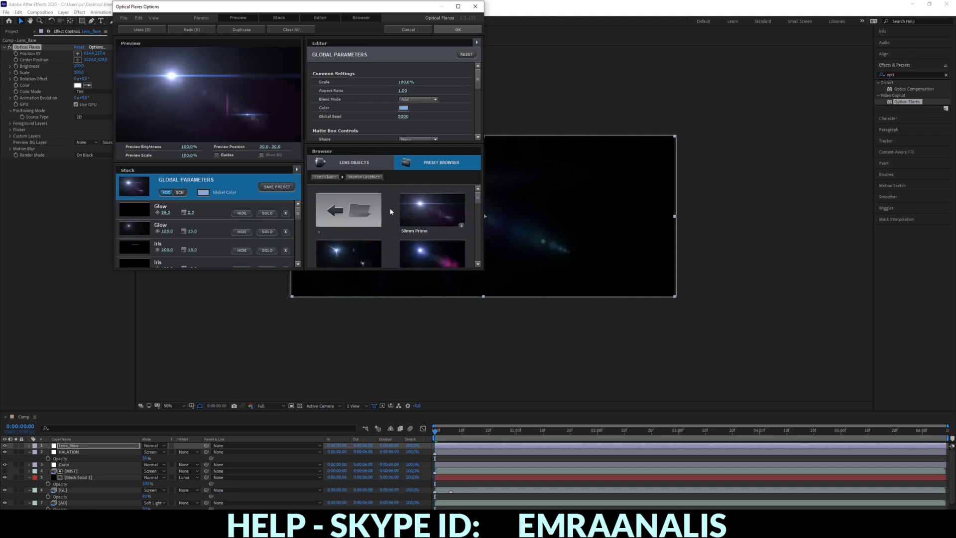
left_click(418, 203)
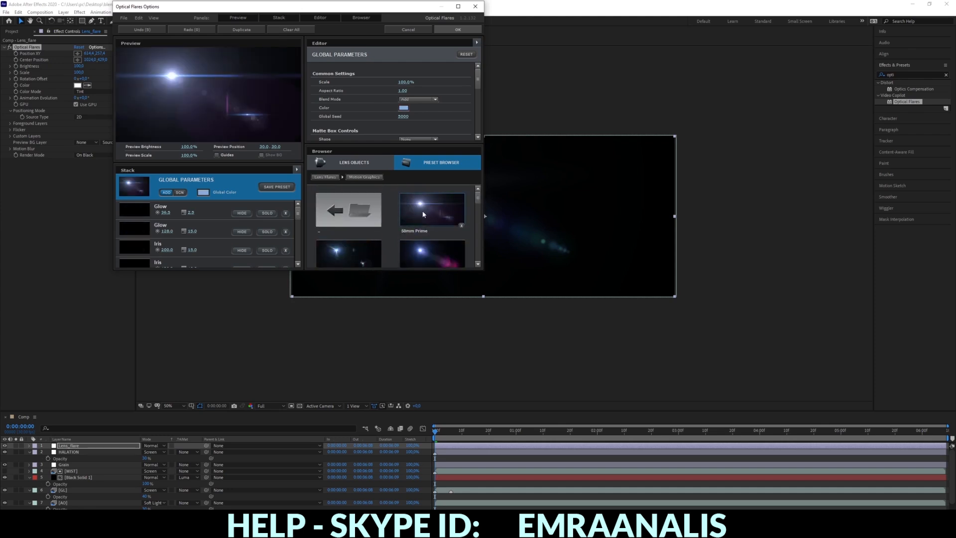
left_click(457, 29)
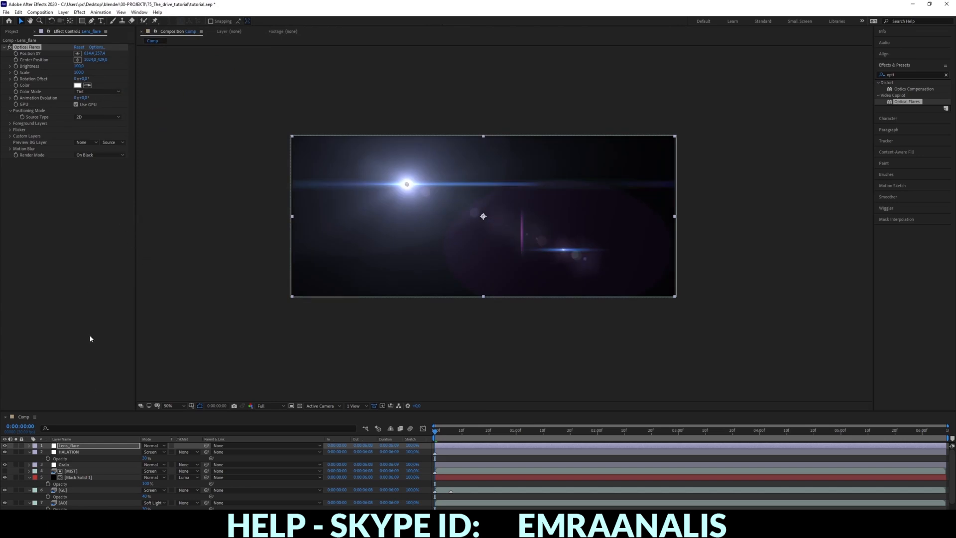
- Set the Lens_flare layer's blending mode to Screen and place the flare source on the car's windshield
left_click(155, 446)
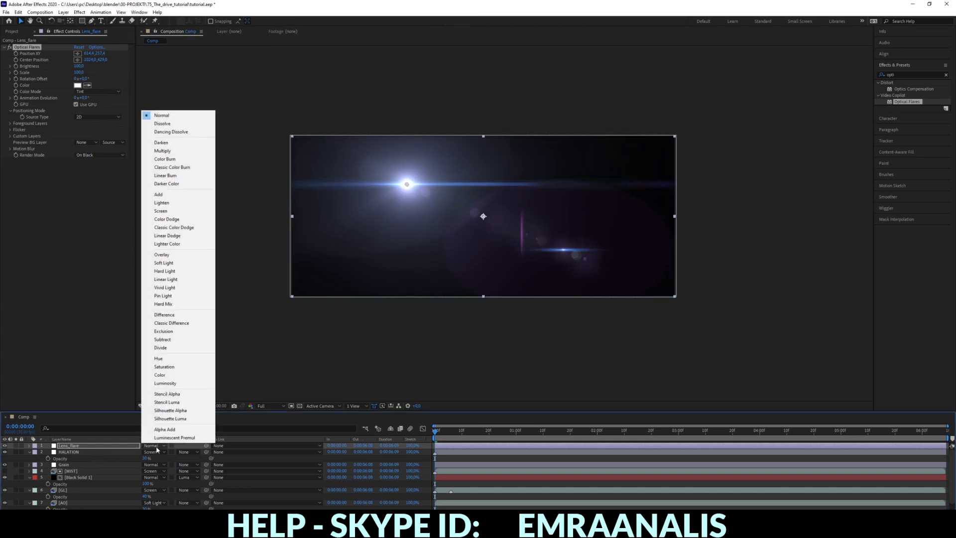
left_click(166, 211)
left_click(78, 54)
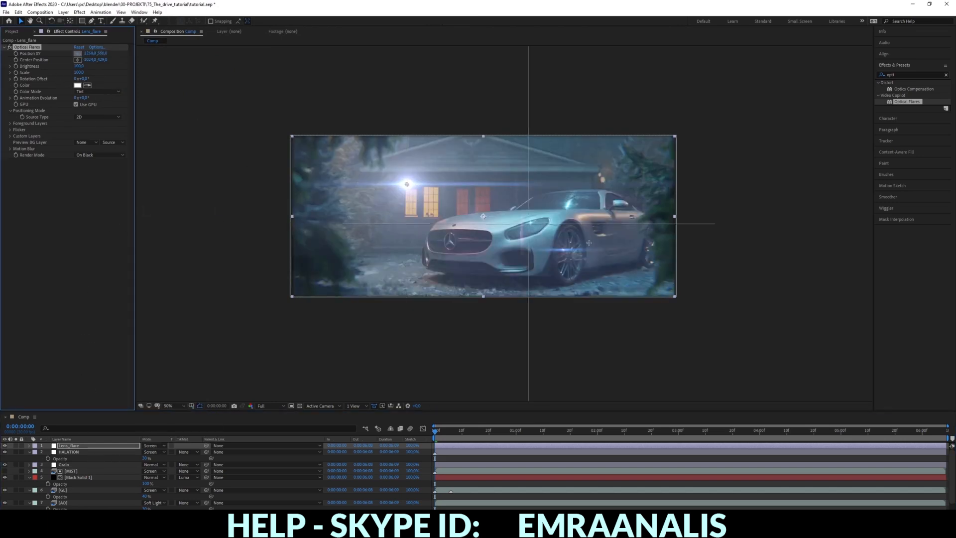
left_click(569, 204)
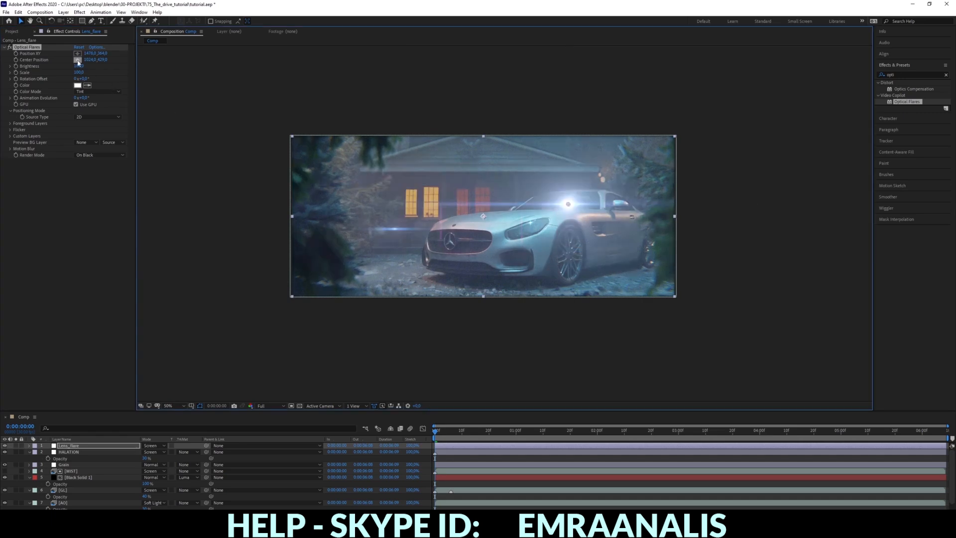
- Move the flare's center position to just below the lit yellow windows and set the flare brightness to 50
left_click(77, 60)
left_click(435, 218)
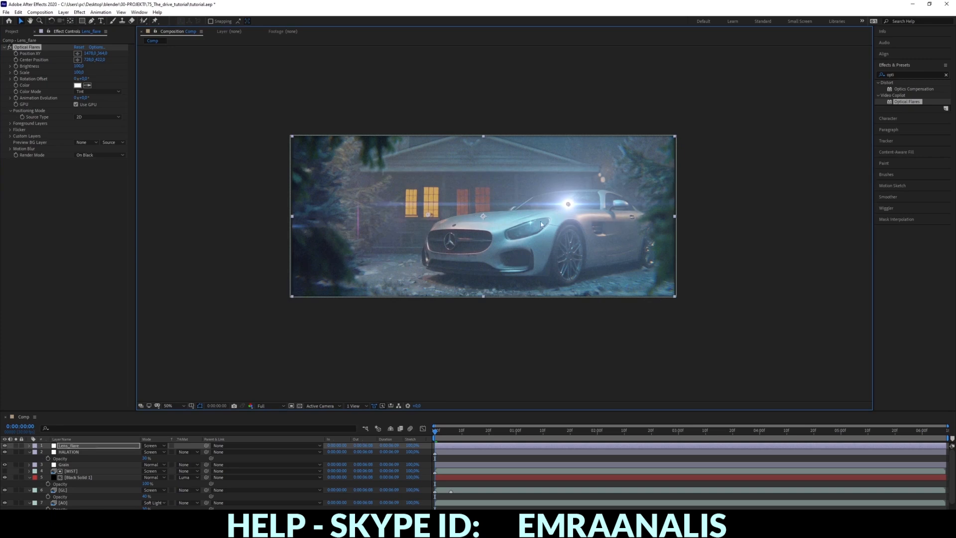
left_click(76, 447)
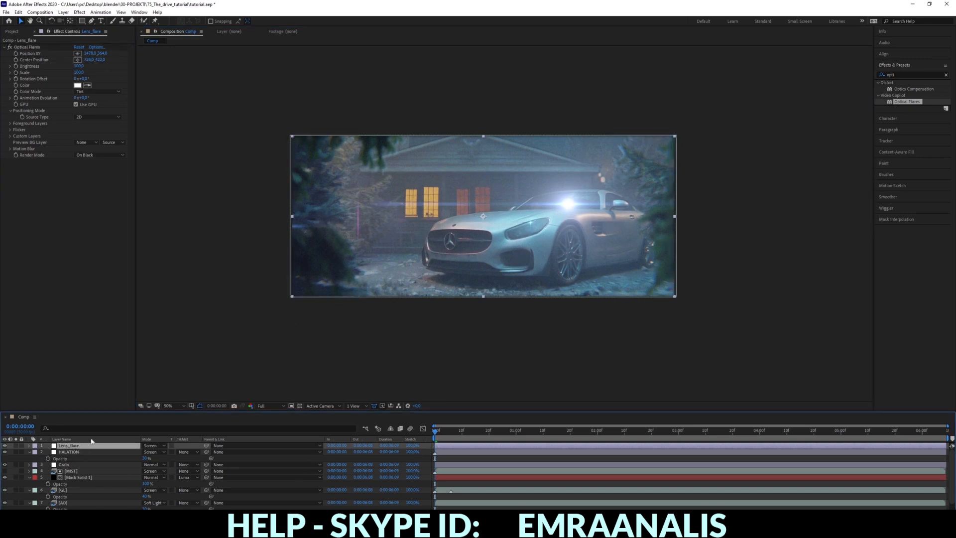
left_click(79, 66)
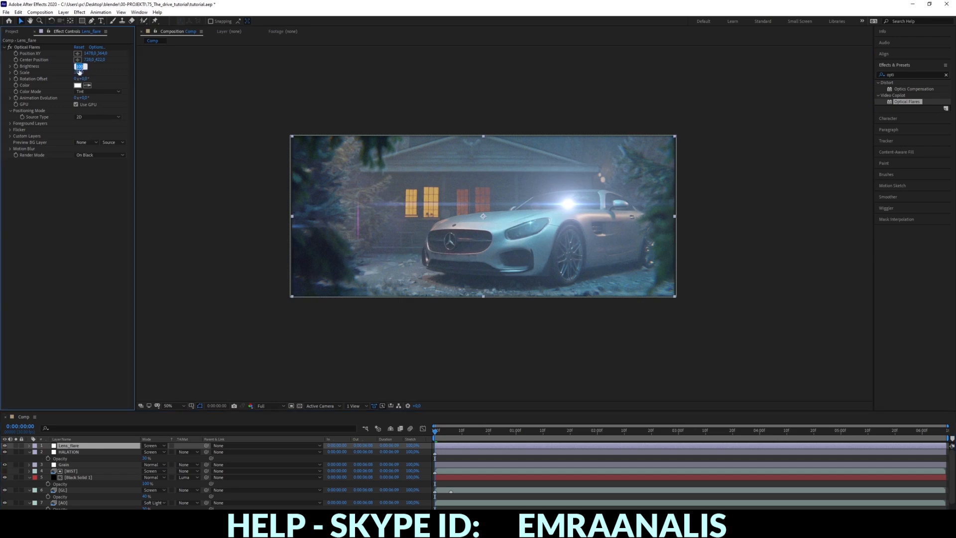
type("50")
key("Return")
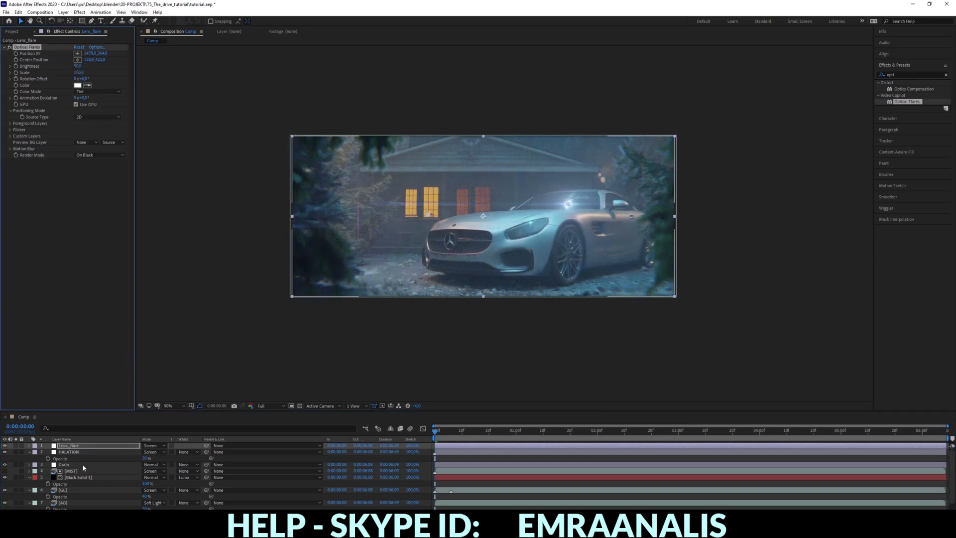
- Reveal the Lens_flare layer's opacity and keyframe it at 0% on the first frame
left_click(81, 450)
key("t")
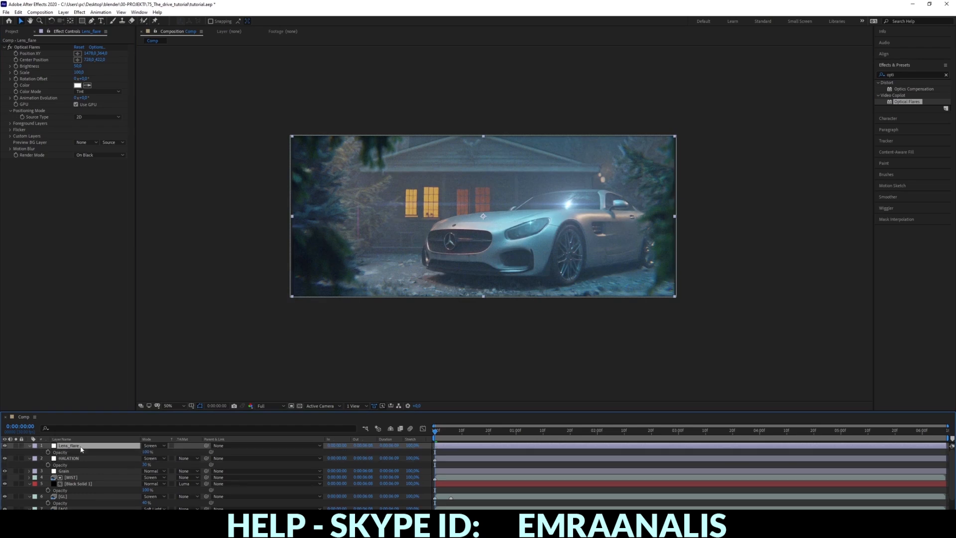
left_click(48, 452)
left_click(147, 453)
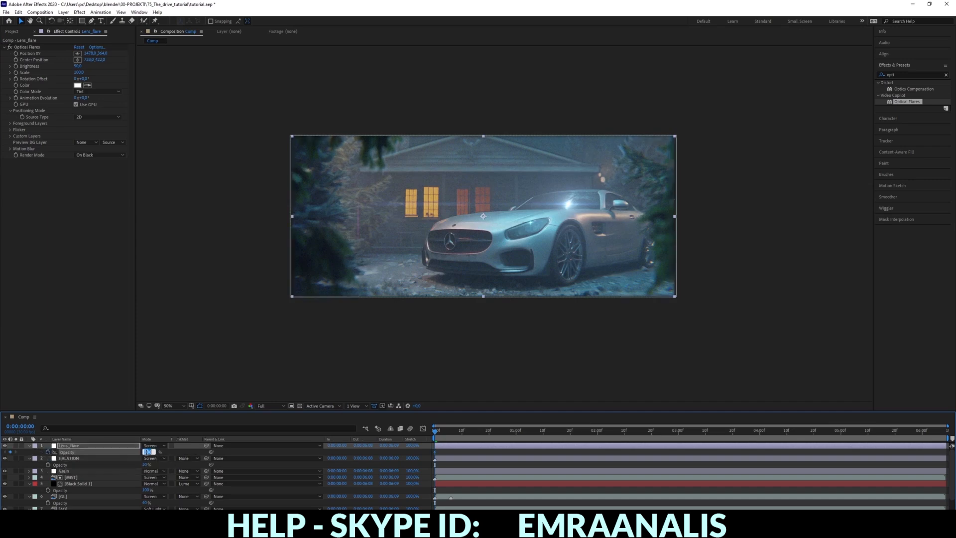
type("0")
key("Return")
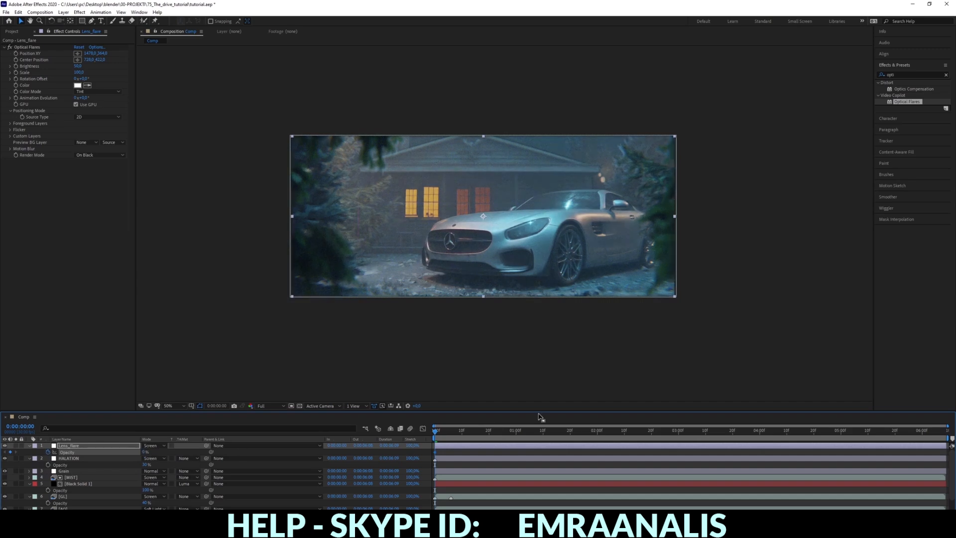
- Keyframe the Lens_flare layer's opacity at 100% at 0:00:00:18
left_click_drag(439, 437, 483, 432)
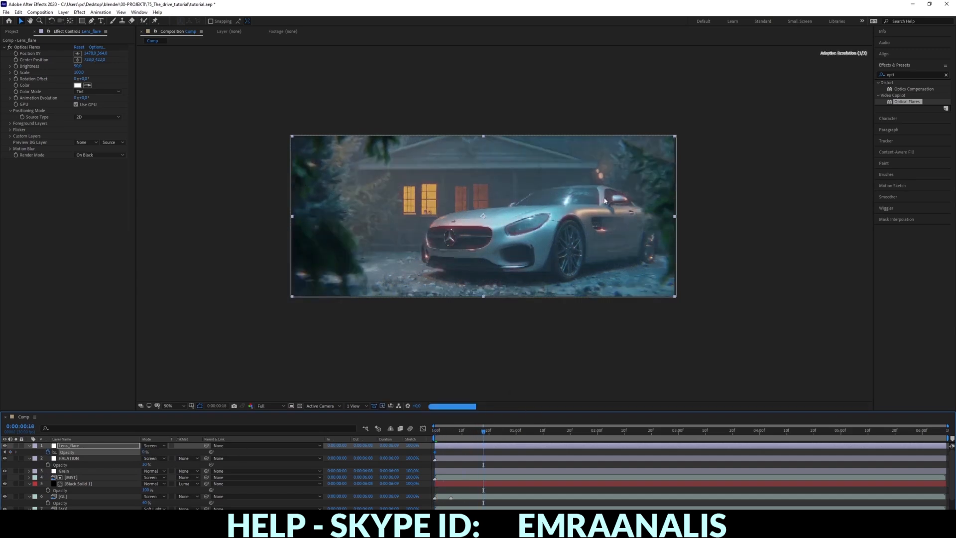
left_click(144, 452)
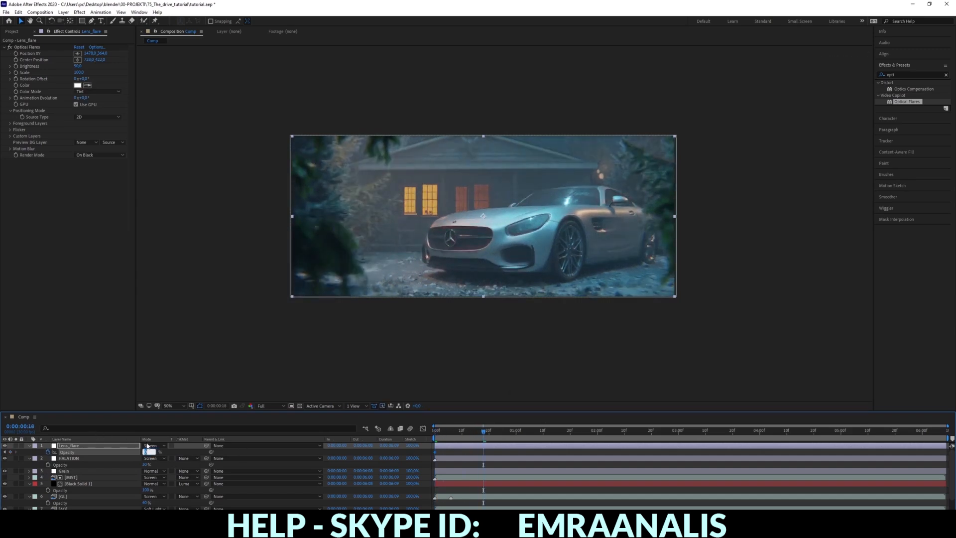
type("100")
key("Return")
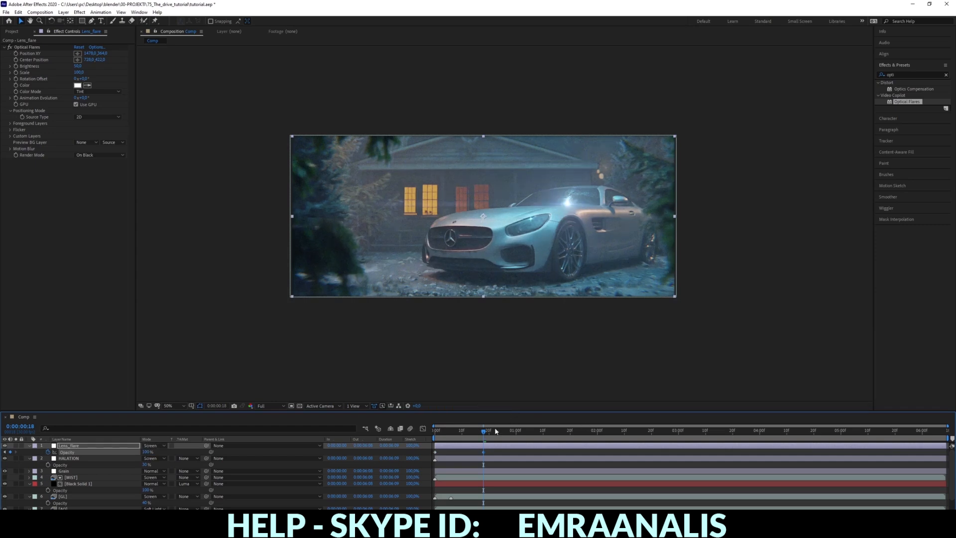
- Keyframe the Lens_flare layer's opacity back to 0% at 0:00:01:07
left_click_drag(485, 434, 535, 432)
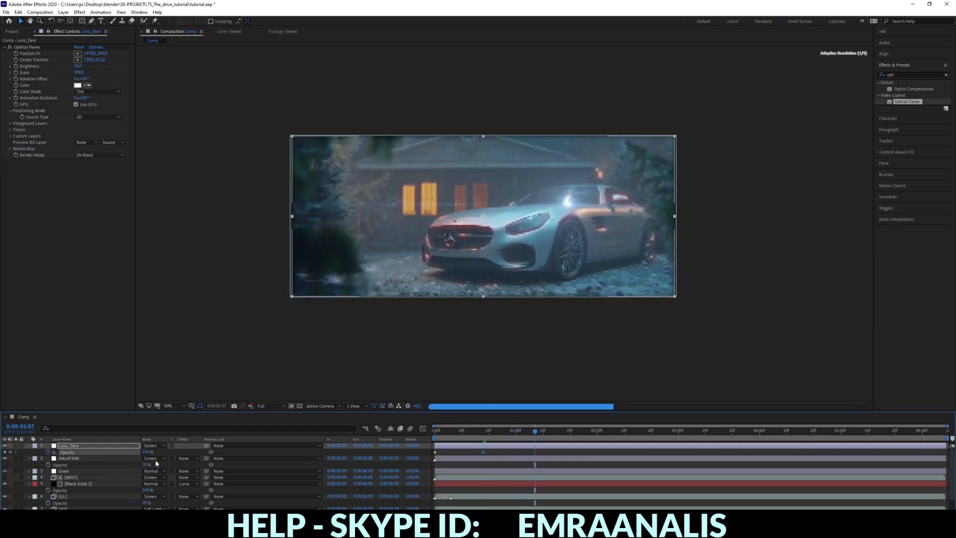
type("0")
key("Return")
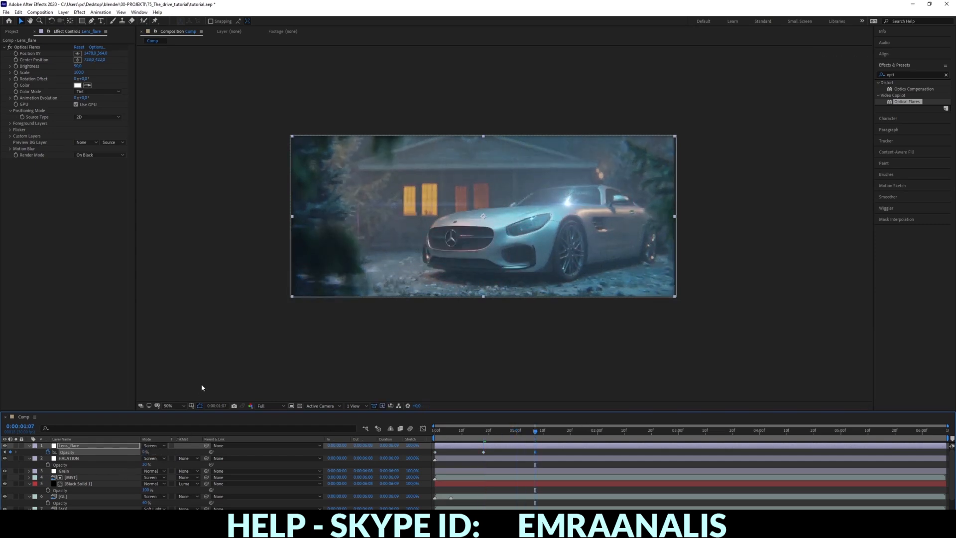
- Preview the flare's opacity animation from the start of the composition
key("Home")
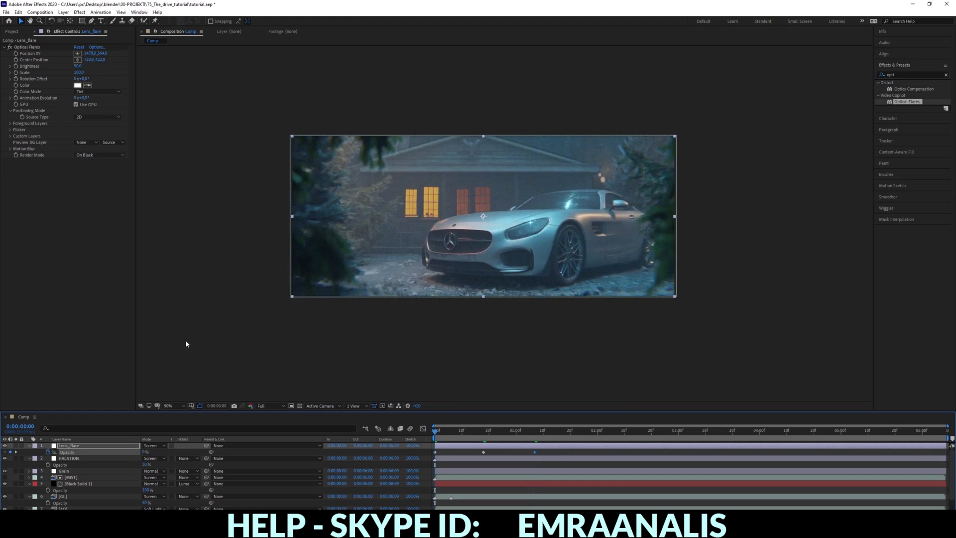
key("space")
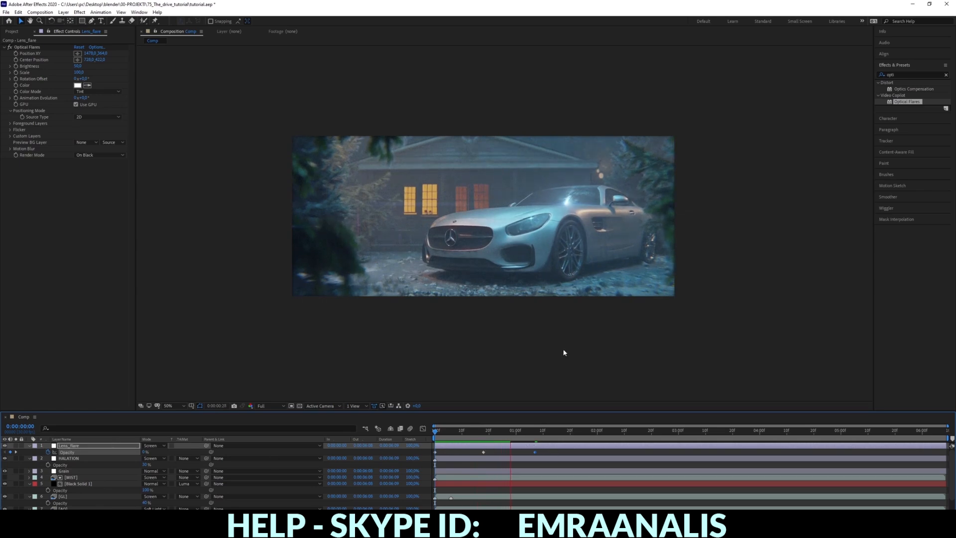
key("space")
key("space")
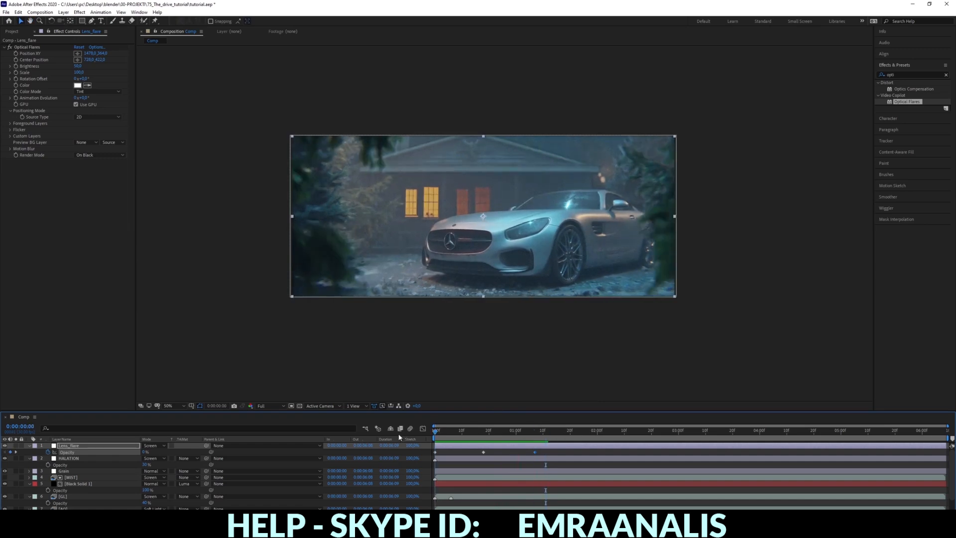
key("space")
- Compare the flare's alignment at 0:00:00:18 with the first frame and keyframe its Position XY on the first frame
left_click_drag(436, 431, 483, 431)
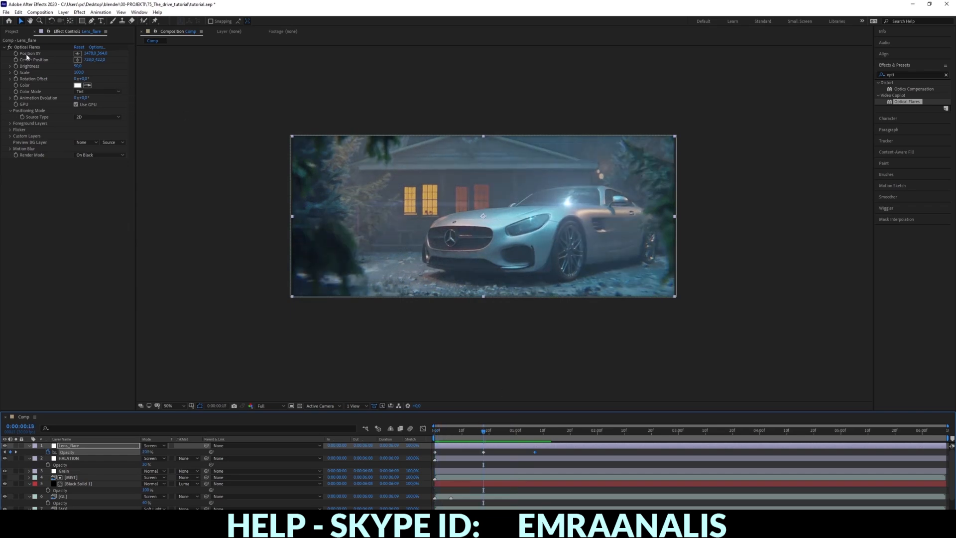
left_click_drag(483, 431, 434, 439)
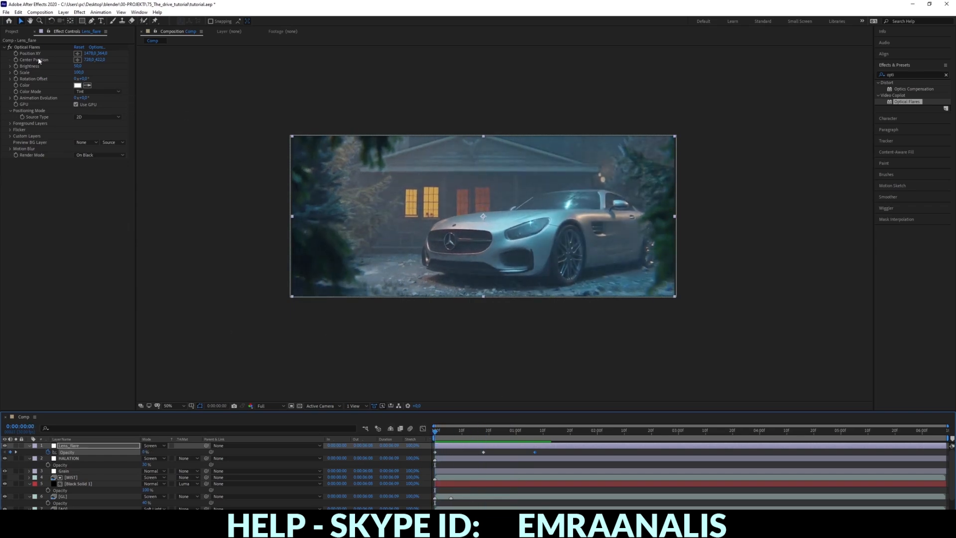
left_click(16, 53)
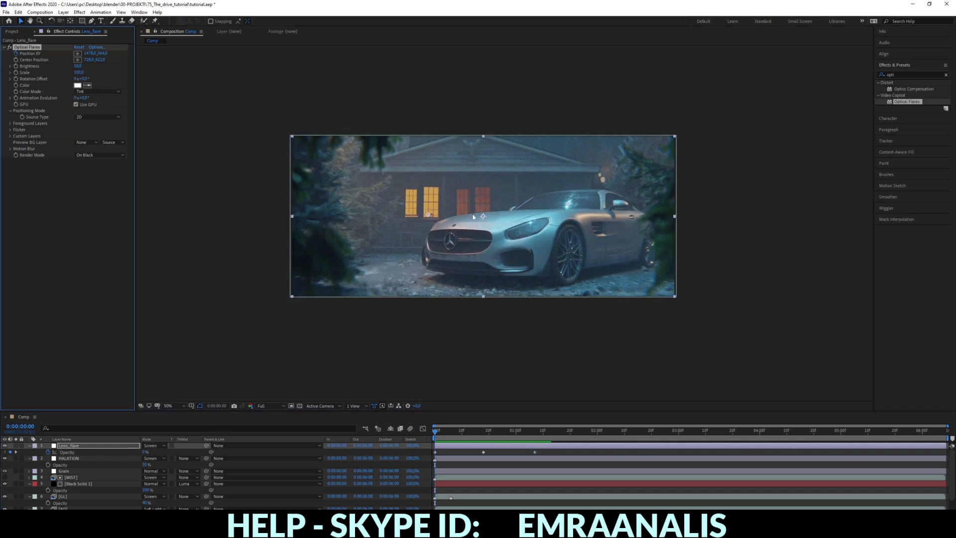
- Keyframe the flare's Position XY on the windshield highlight at 0:00:00:18
left_click_drag(437, 434, 483, 432)
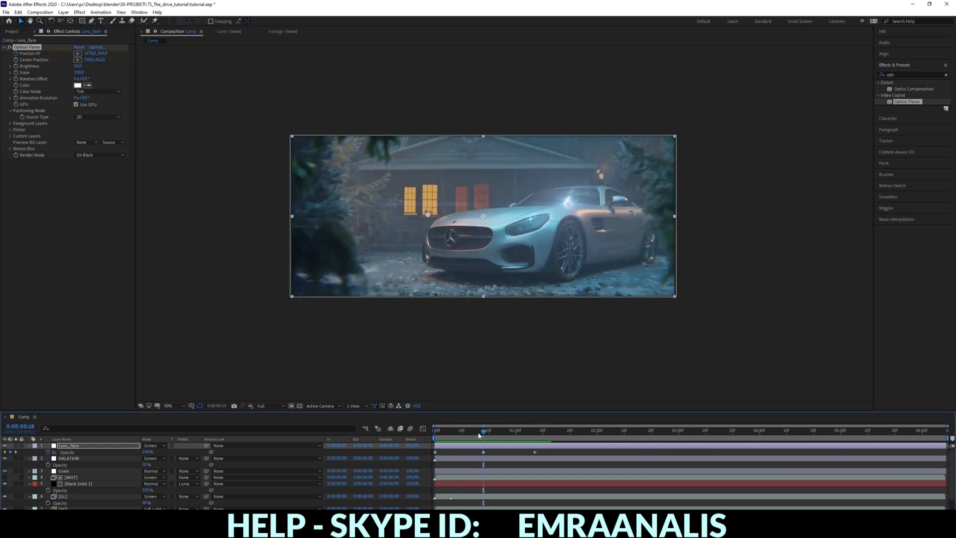
left_click(77, 53)
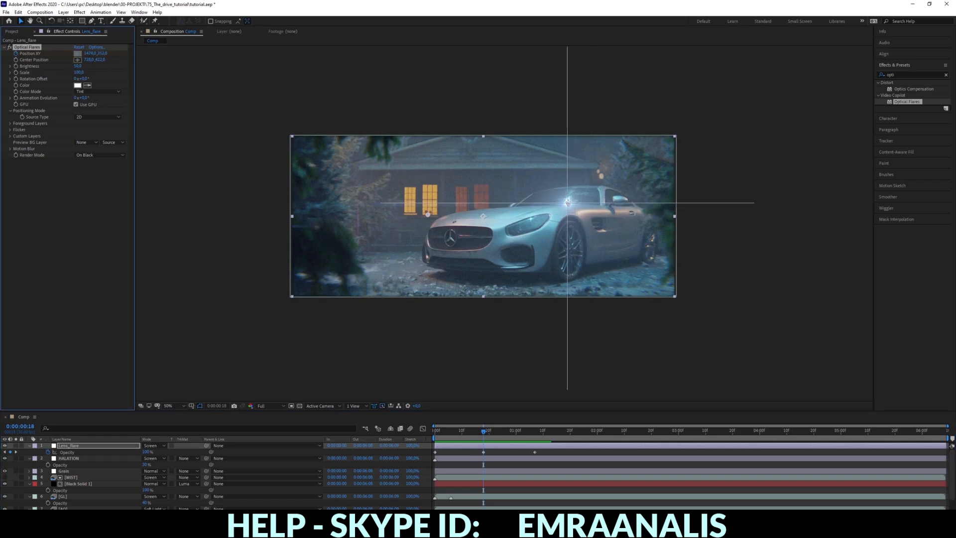
left_click(567, 201)
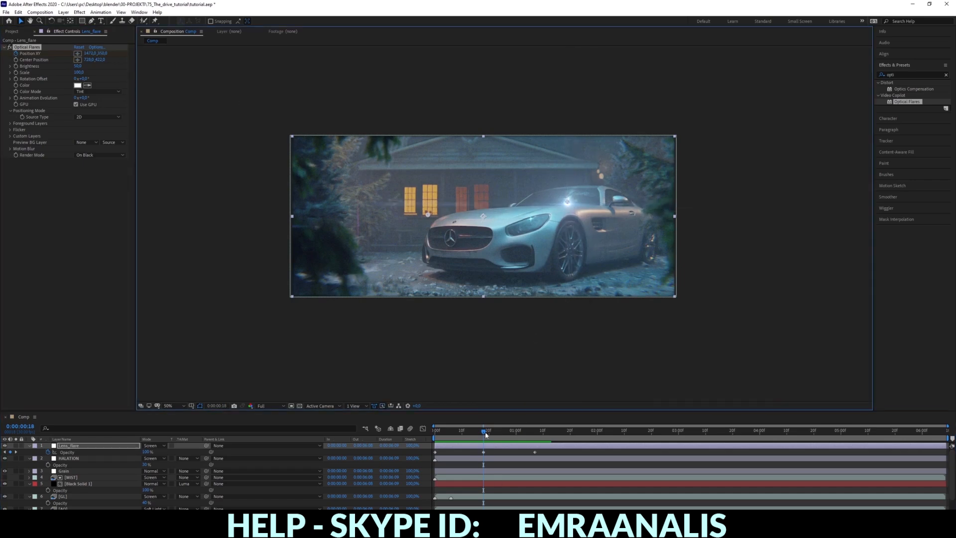
- Preview the flare's position animation near the start of the composition
left_click_drag(485, 433, 440, 440)
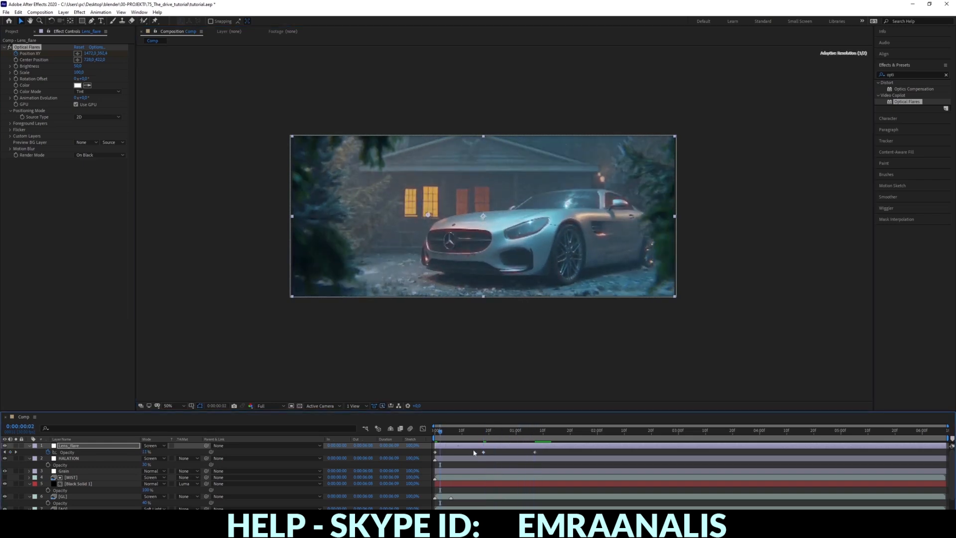
key("space")
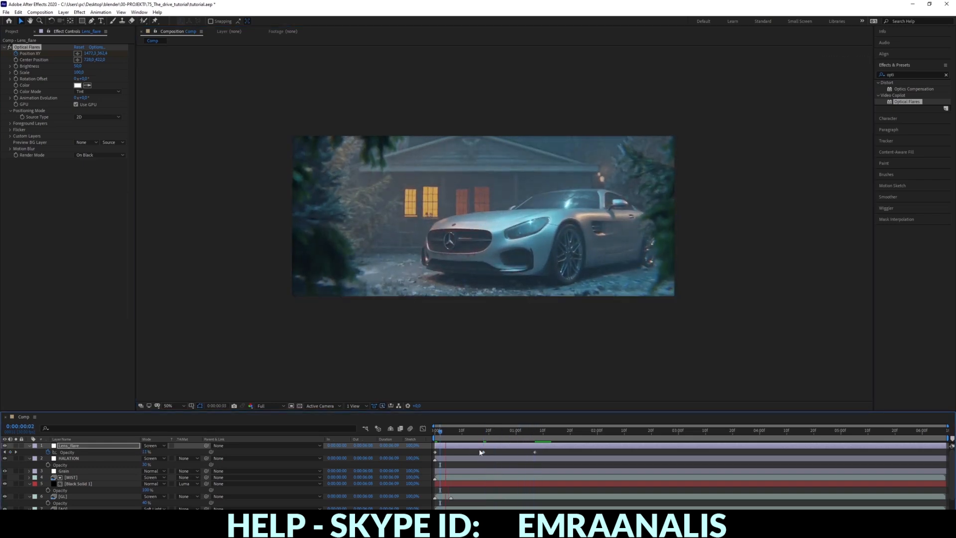
key("space")
- Set the Optical Flares brightness to 100 and preview the composition from the first frame
left_click(79, 66)
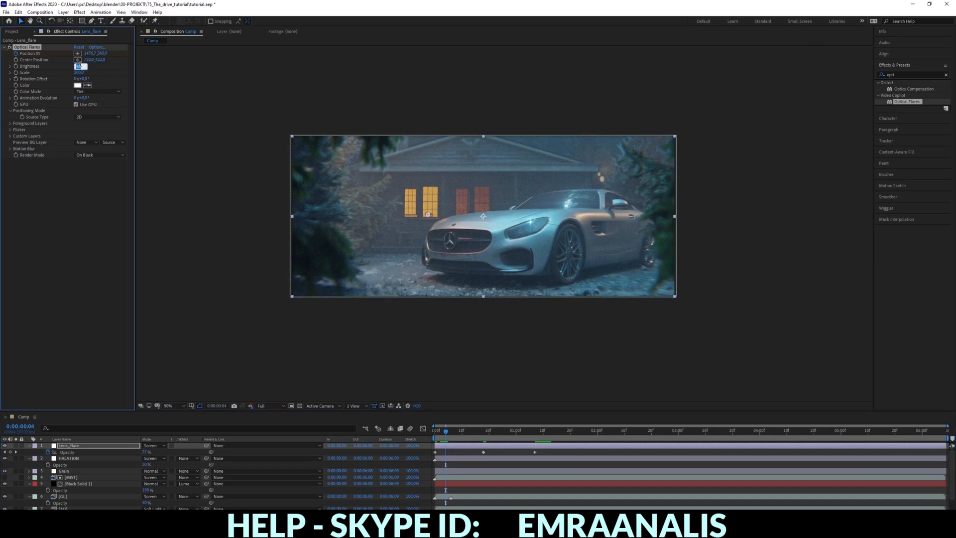
key("Return")
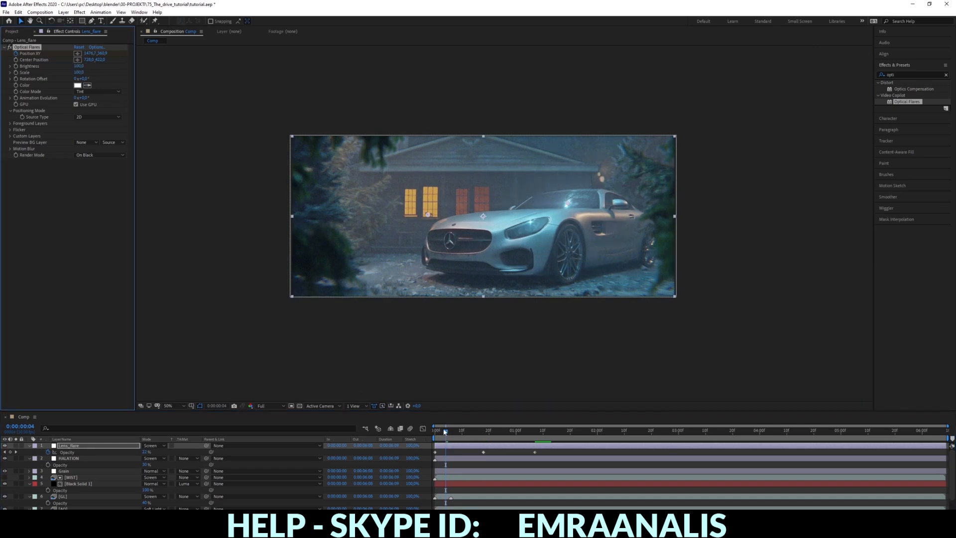
key("Home")
key("space")
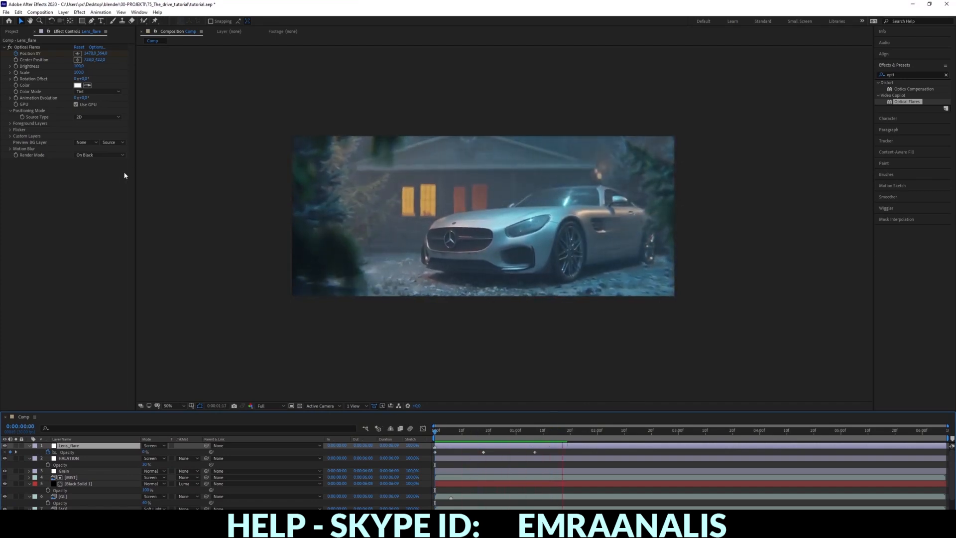
key("space")
- Switch to Chrome, enlarge the thin blue Pinterest anamorphic flare image and save a screen capture of it to the desktop as optical
left_click(183, 530)
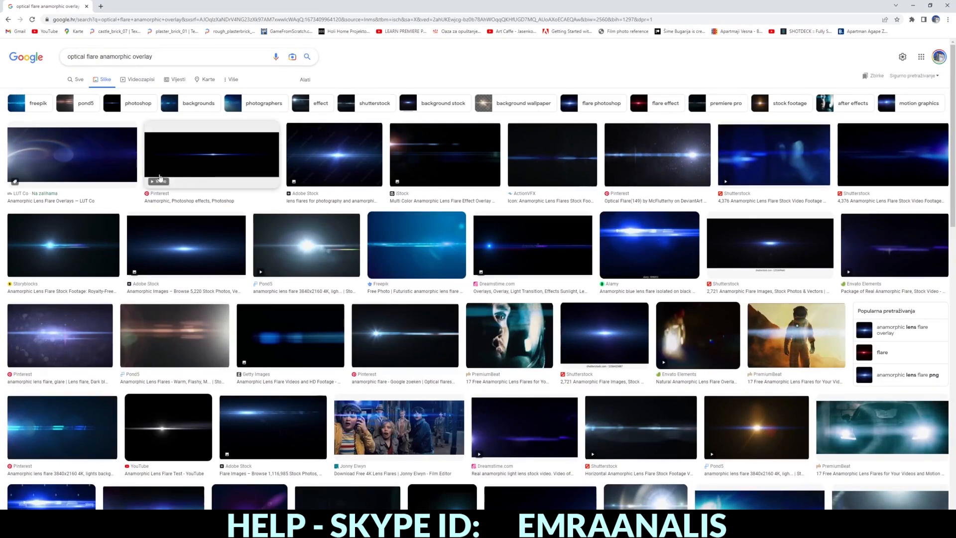
left_click(204, 162)
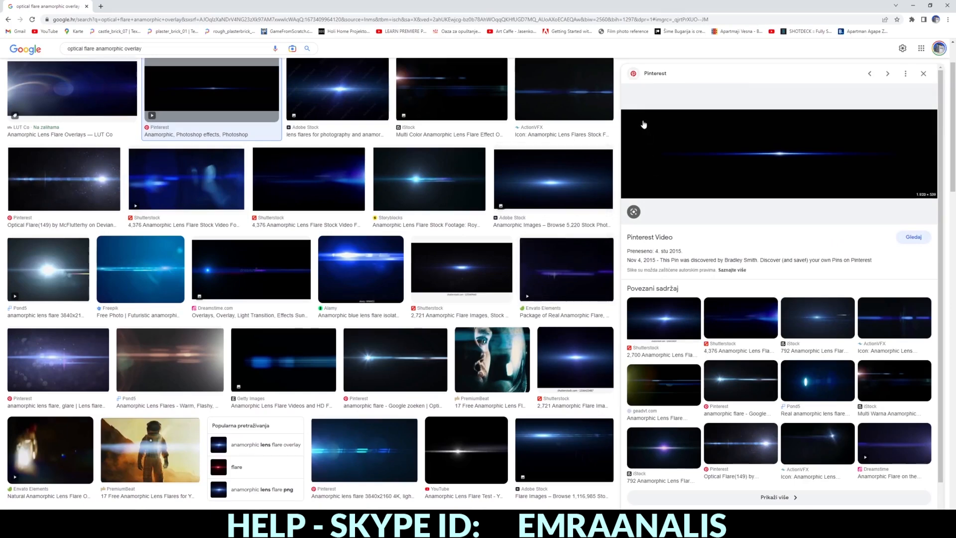
key("Print")
left_click_drag(623, 111, 937, 189)
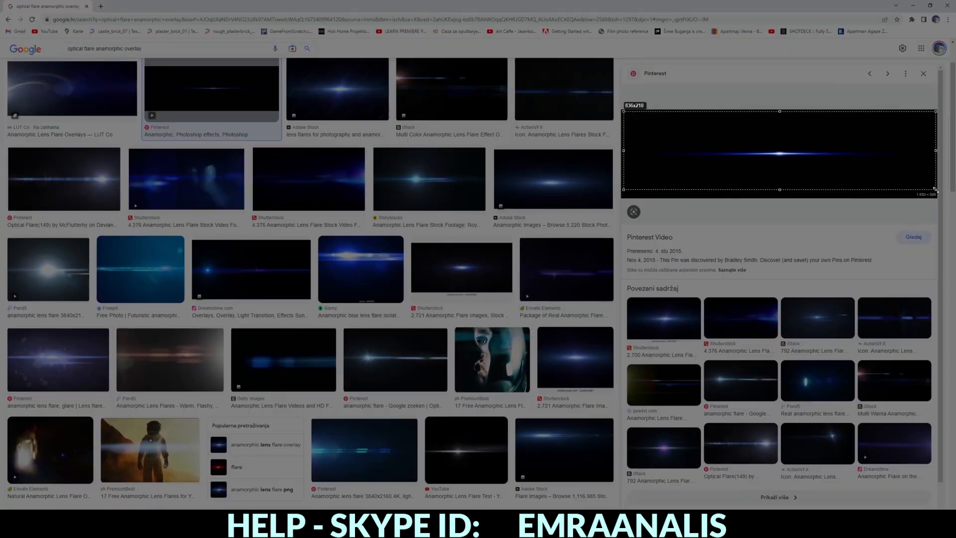
left_click(919, 197)
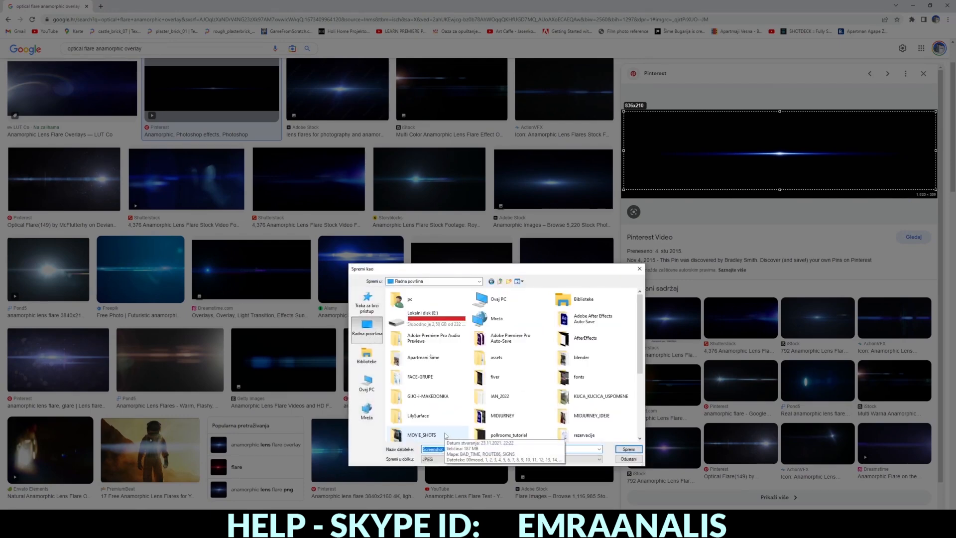
type("optical")
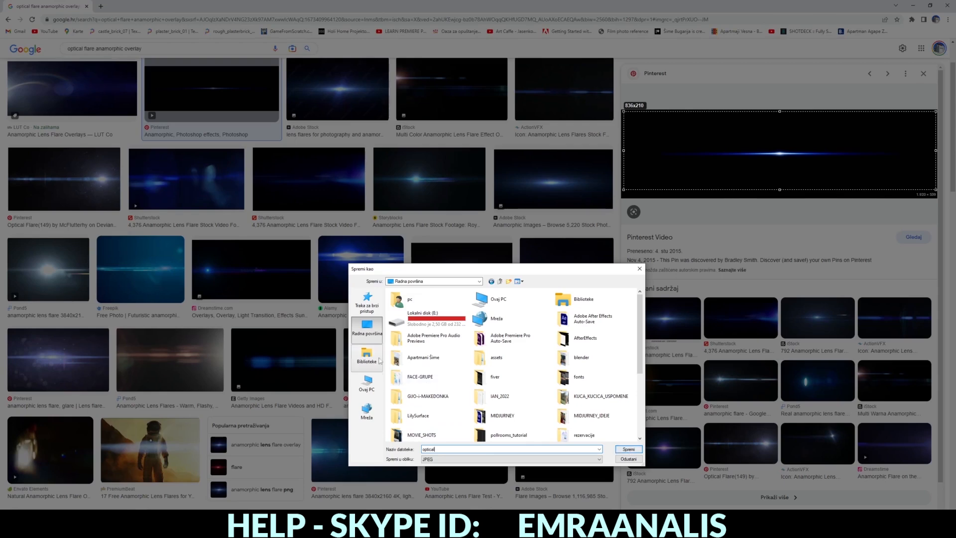
key("Return")
- Switch back to After Effects, import the optical image from the desktop and add it to Comp as the top layer
left_click(425, 529)
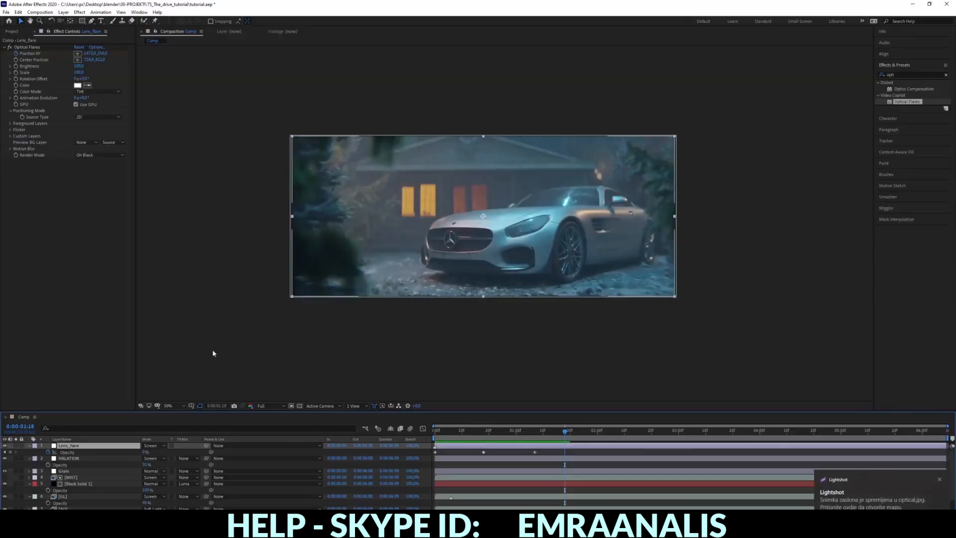
left_click(15, 32)
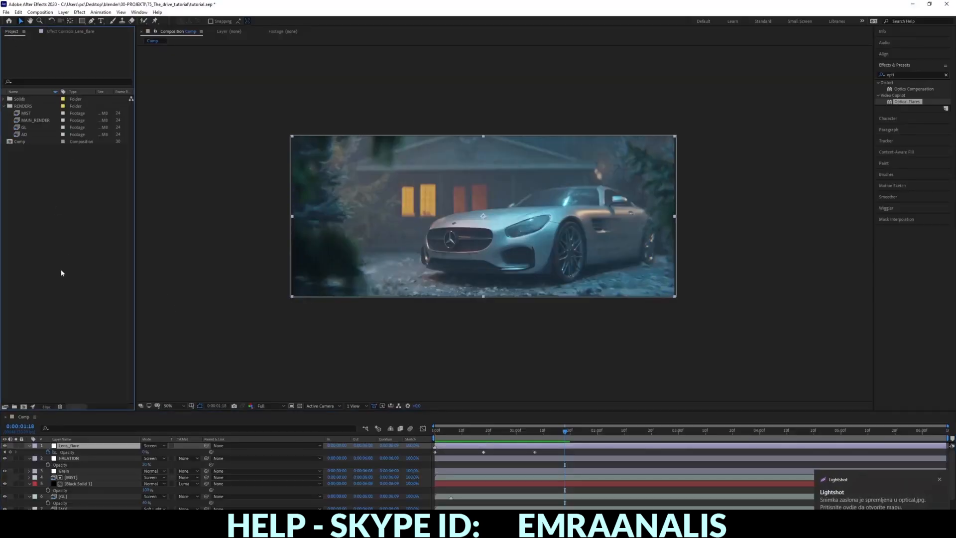
double_click(133, 185)
left_click(35, 74)
left_click(128, 178)
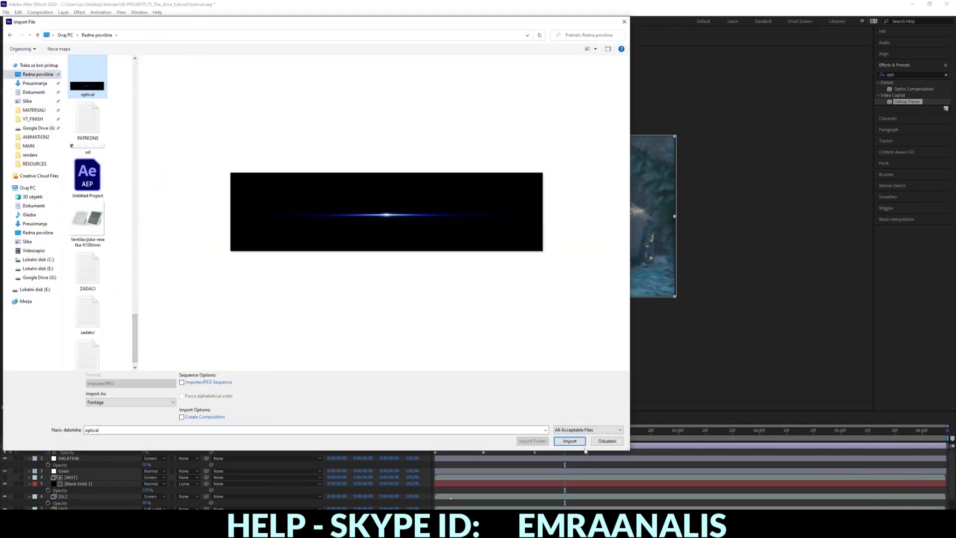
left_click(570, 441)
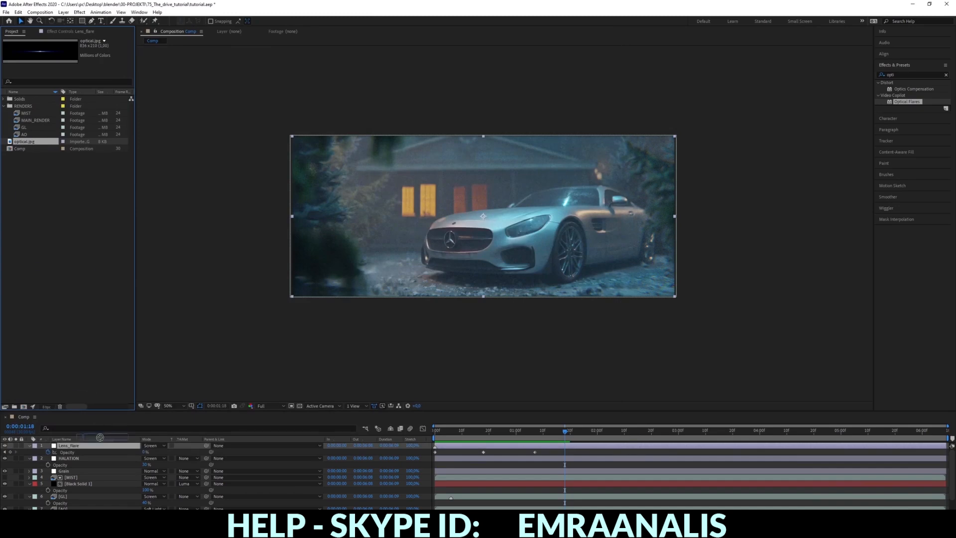
key("ctrl+slash")
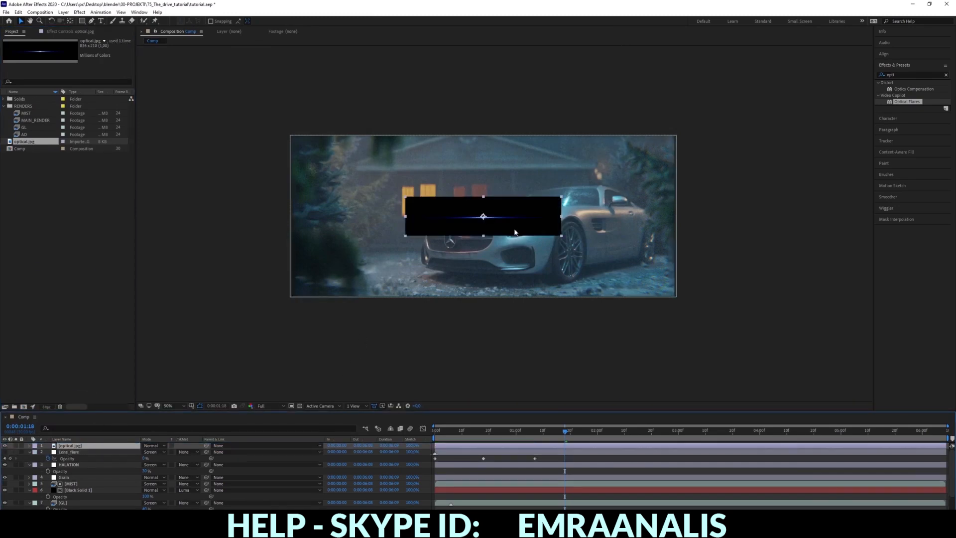
- Move the optical.jpg layer over the car's windshield and set its blending mode to Screen
left_click_drag(515, 232, 596, 214)
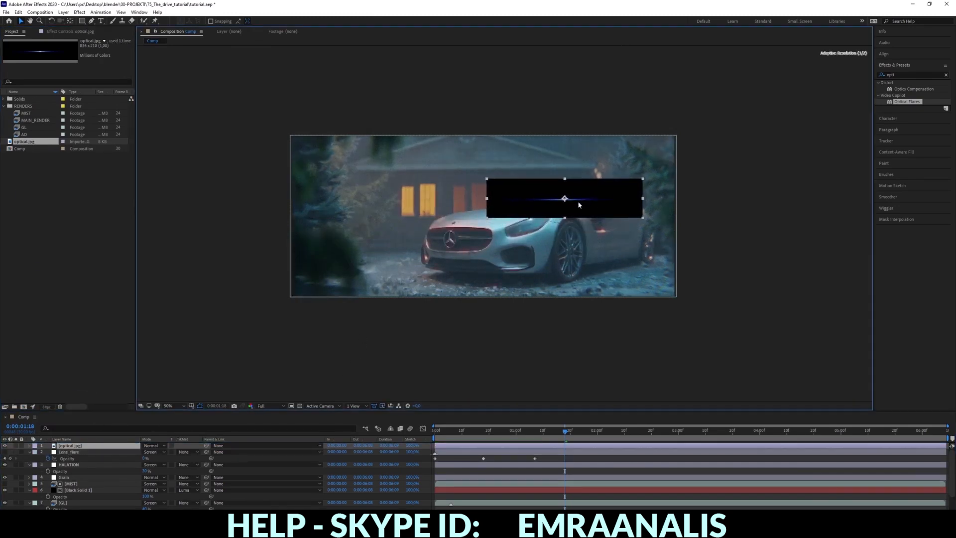
left_click(167, 448)
left_click(172, 211)
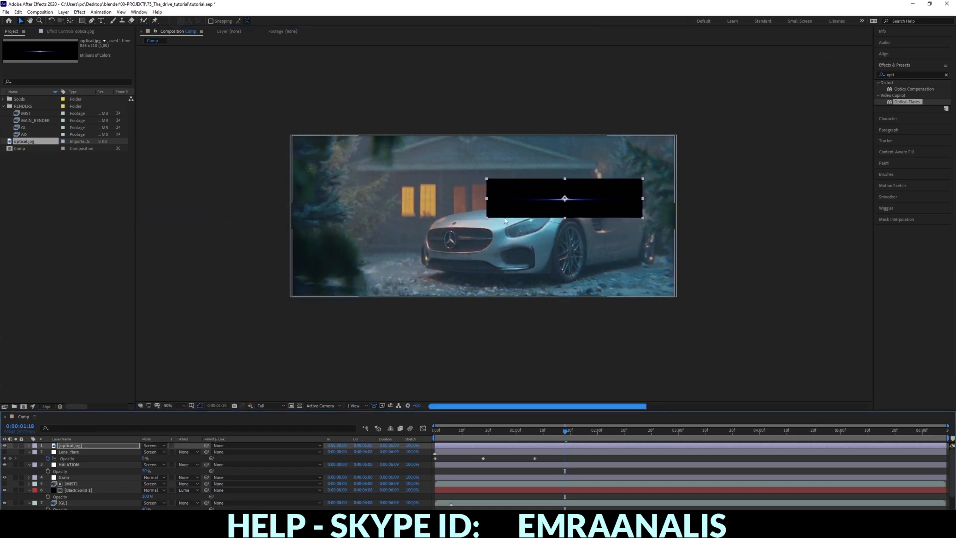
- Reveal the optical.jpg layer's scale and enlarge it to about 174%
left_click(100, 446)
key("s")
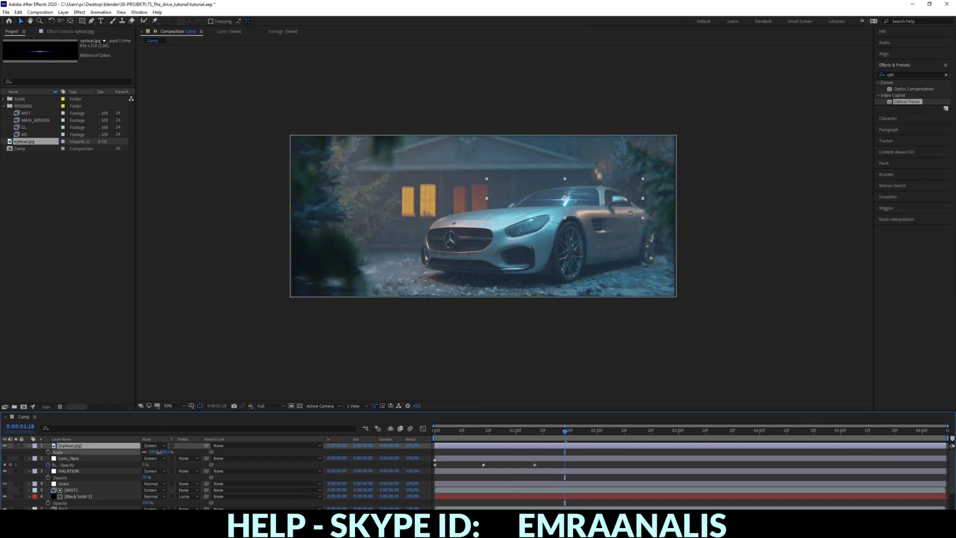
left_click_drag(159, 452, 529, 270)
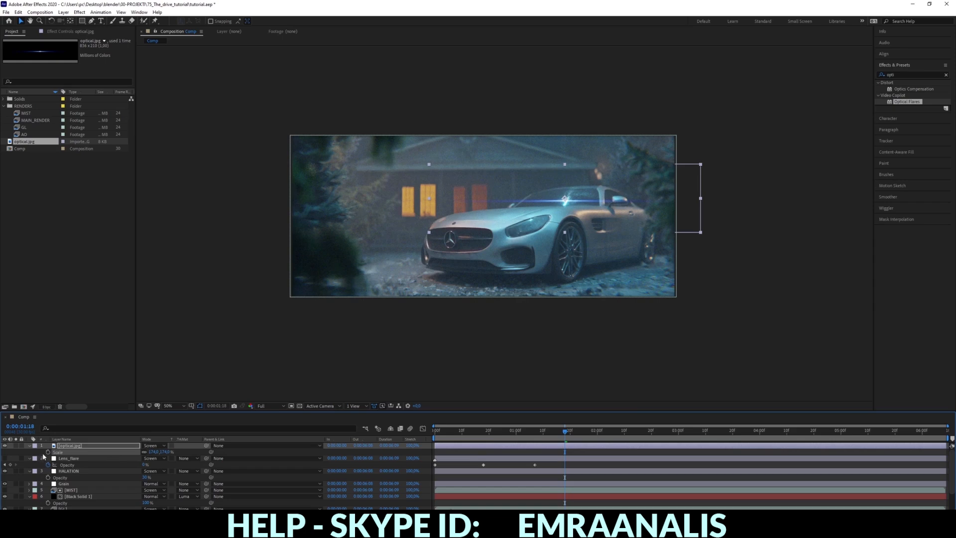
- Reveal the optical.jpg layer's opacity, set it to 0% and keyframe it at 0:00:00:03
left_click(67, 448)
key("t")
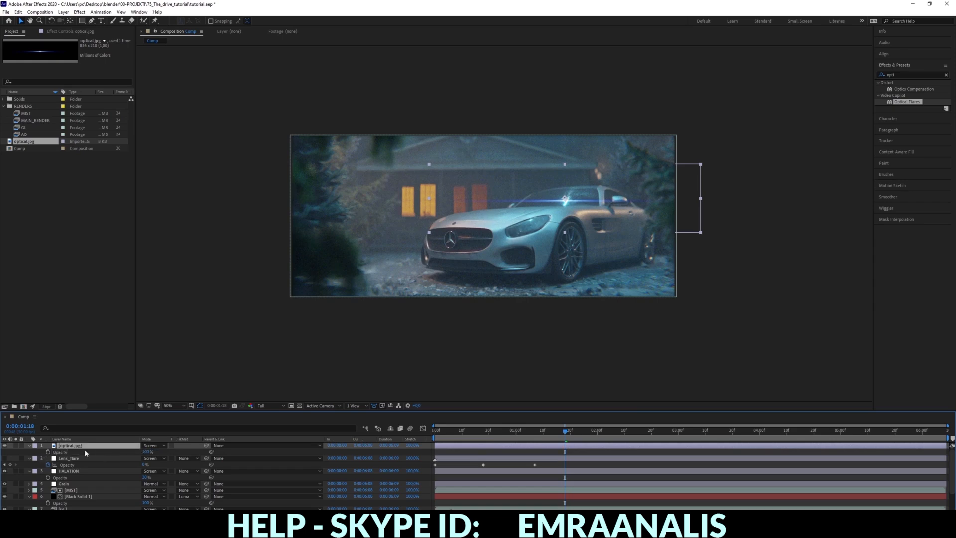
left_click_drag(564, 432, 440, 443)
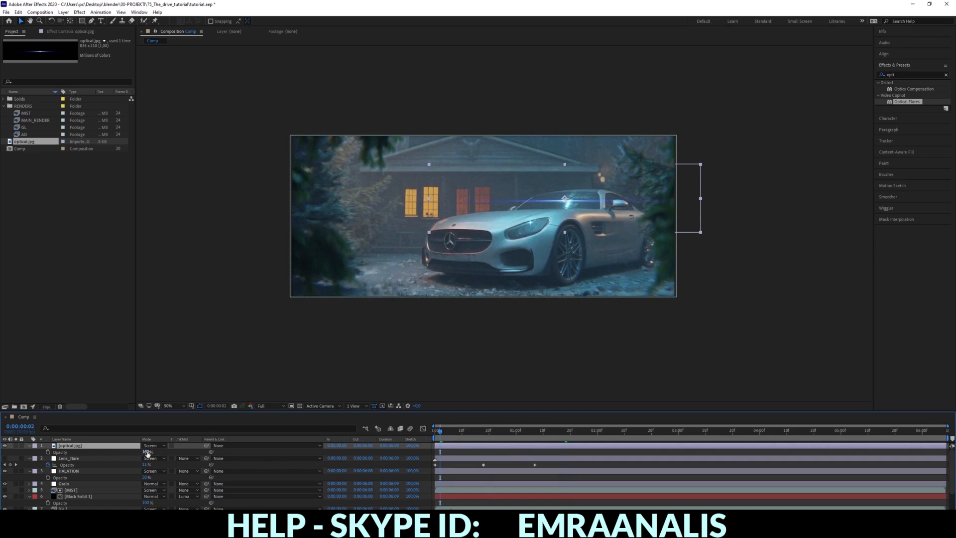
left_click(145, 452)
type("0")
key("Return")
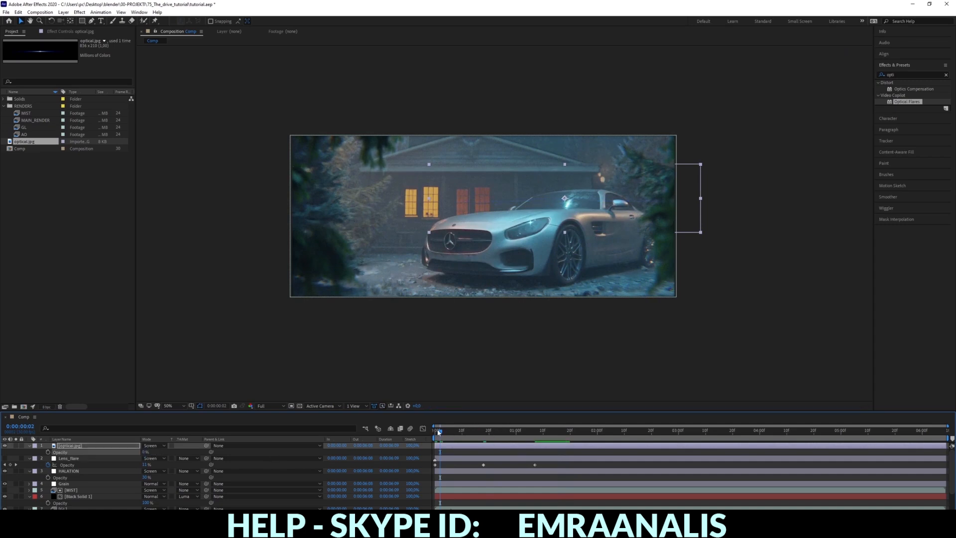
left_click_drag(438, 433, 473, 431)
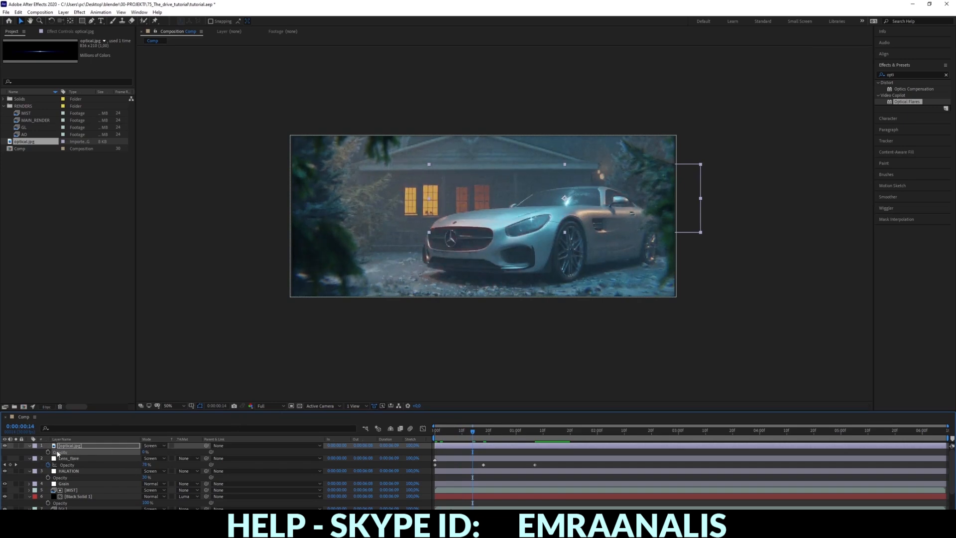
left_click_drag(458, 435, 443, 431)
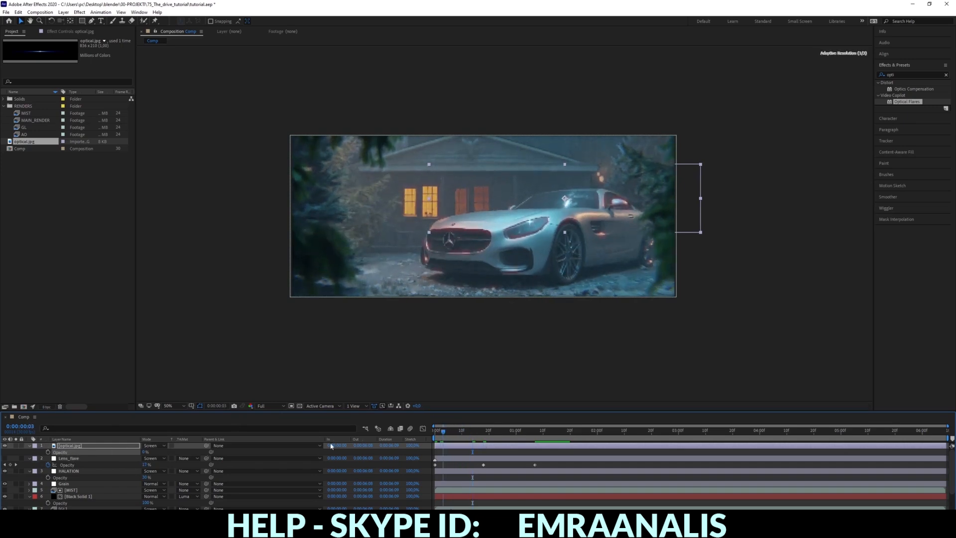
left_click(48, 452)
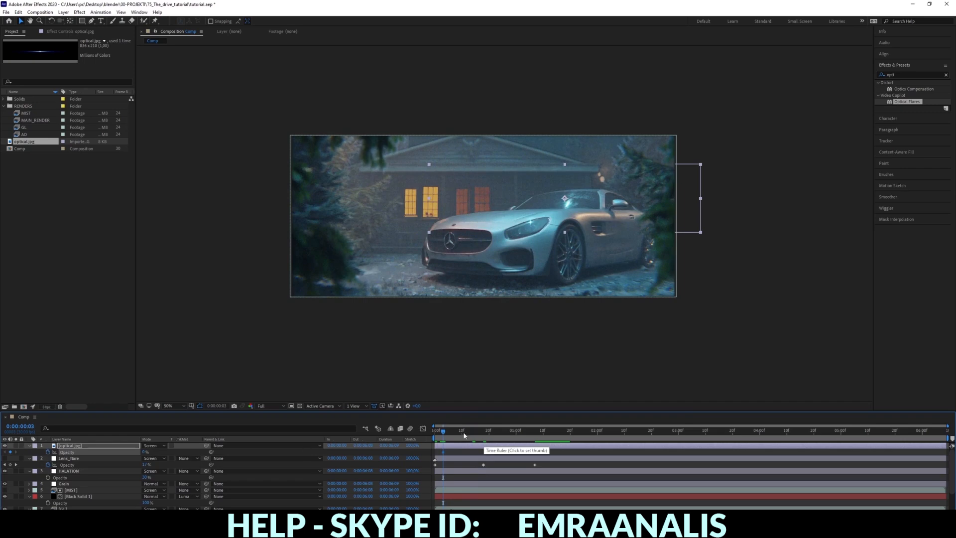
- Keyframe the optical.jpg layer's opacity at 100% at 0:00:00:10 and align its streak with the windshield flare
left_click_drag(444, 431, 461, 433)
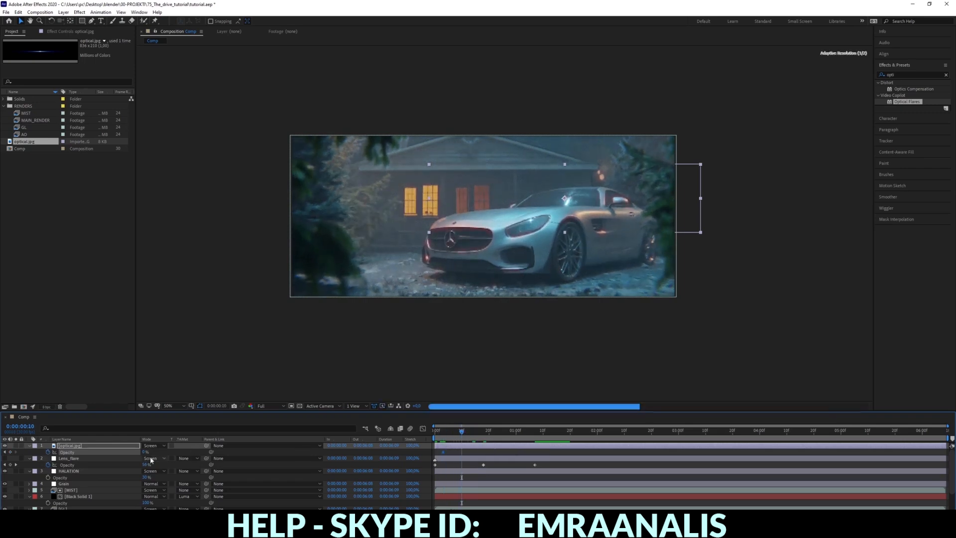
left_click(145, 452)
type("100")
key("Return")
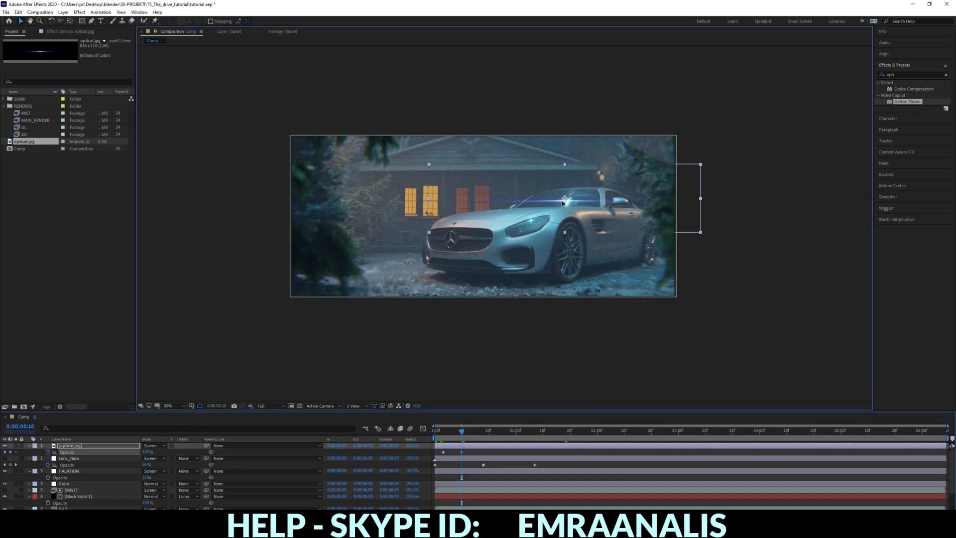
left_click_drag(563, 201, 567, 202)
- Keyframe the optical.jpg layer's opacity at 0% at 0:00:00:22
key("space")
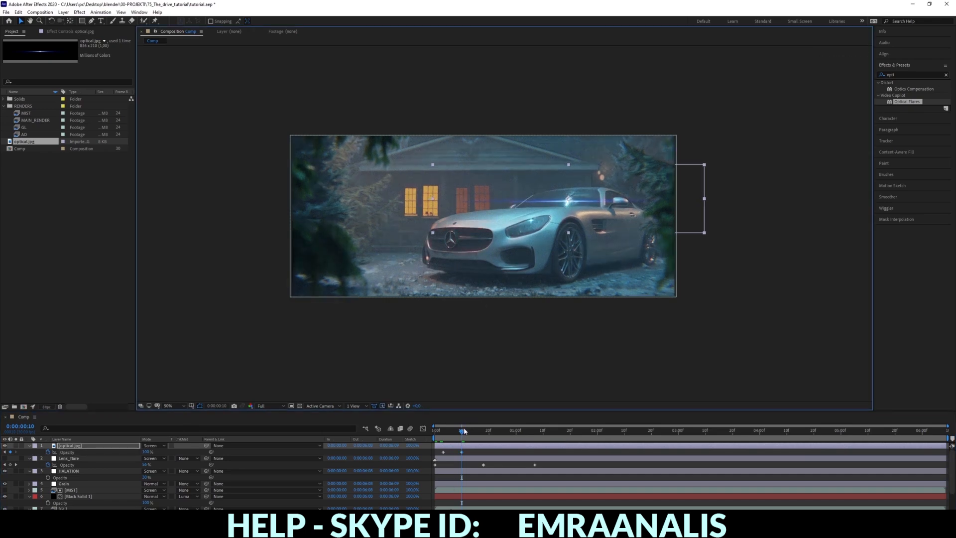
left_click(145, 452)
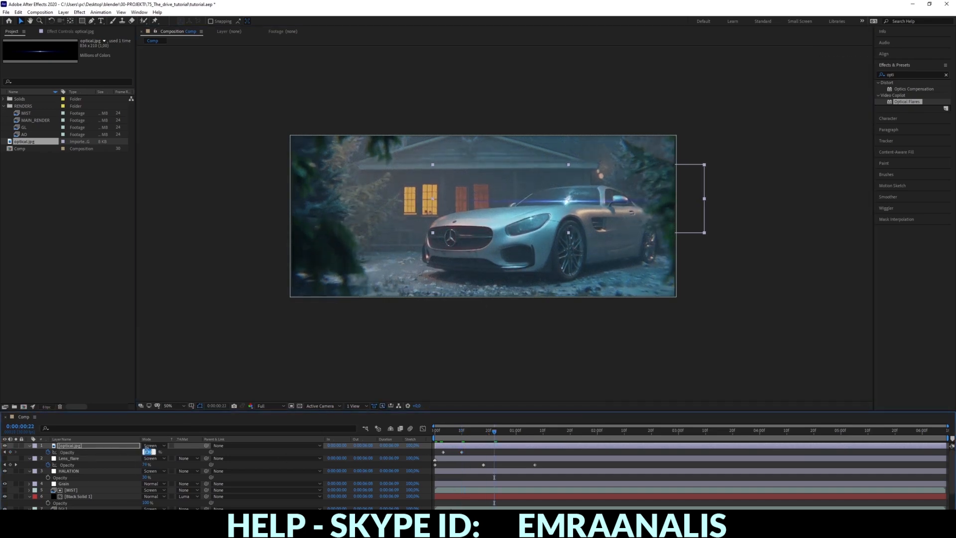
type("0")
key("Return")
- Preview the composition from its start to check the anamorphic flare fading in and out
left_click_drag(494, 431, 438, 433)
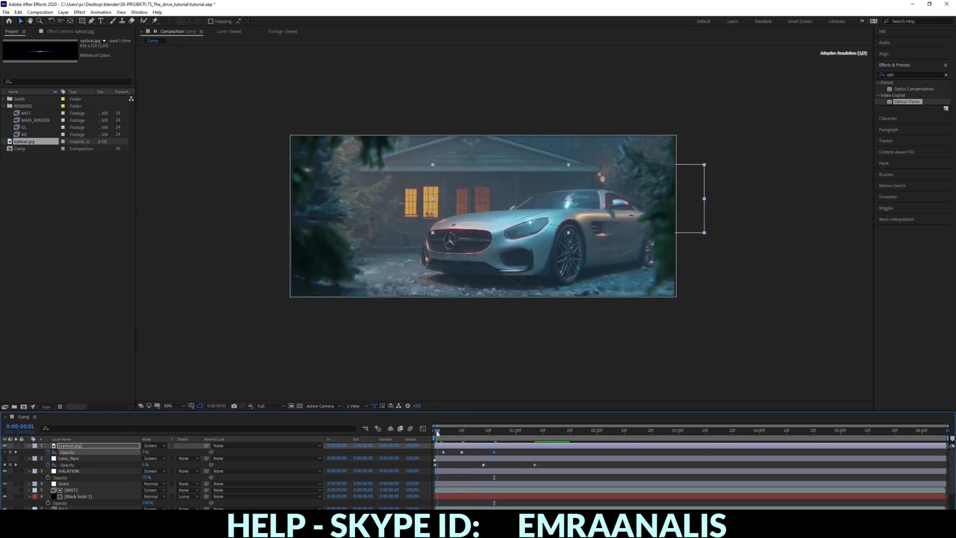
key("space")
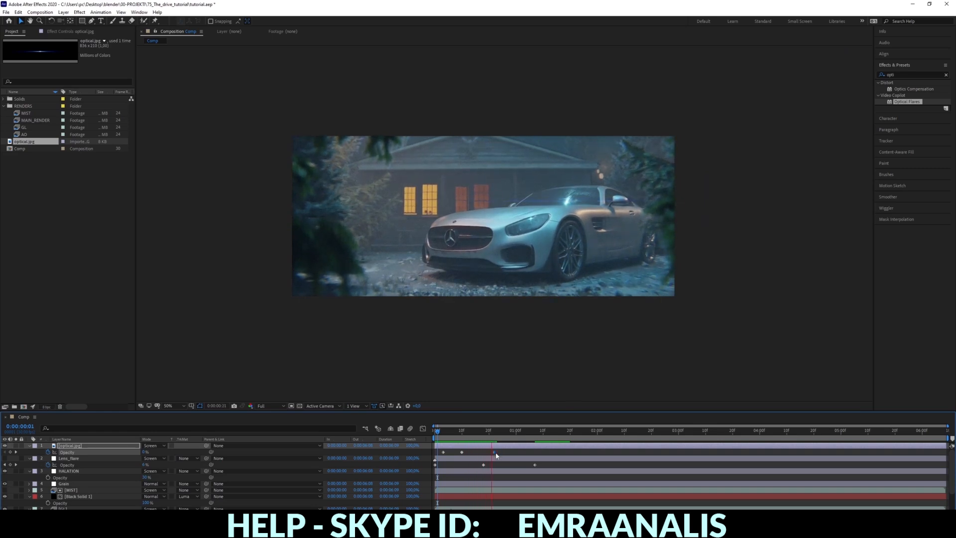
key("space")
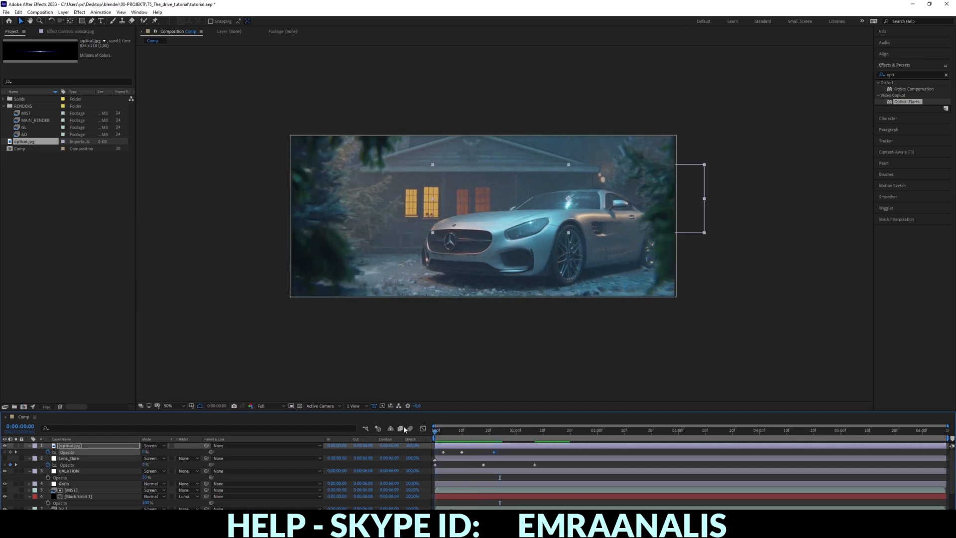
key("space")
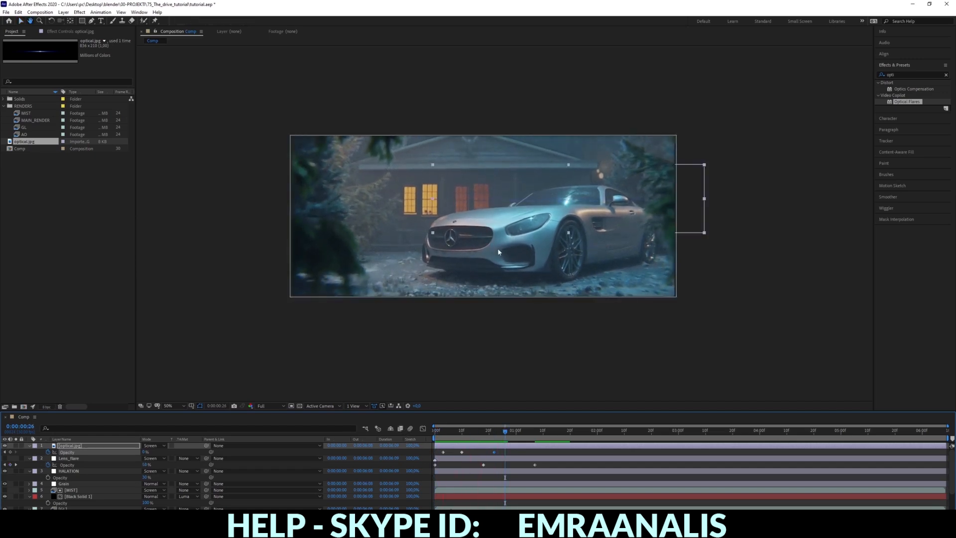
key("space")
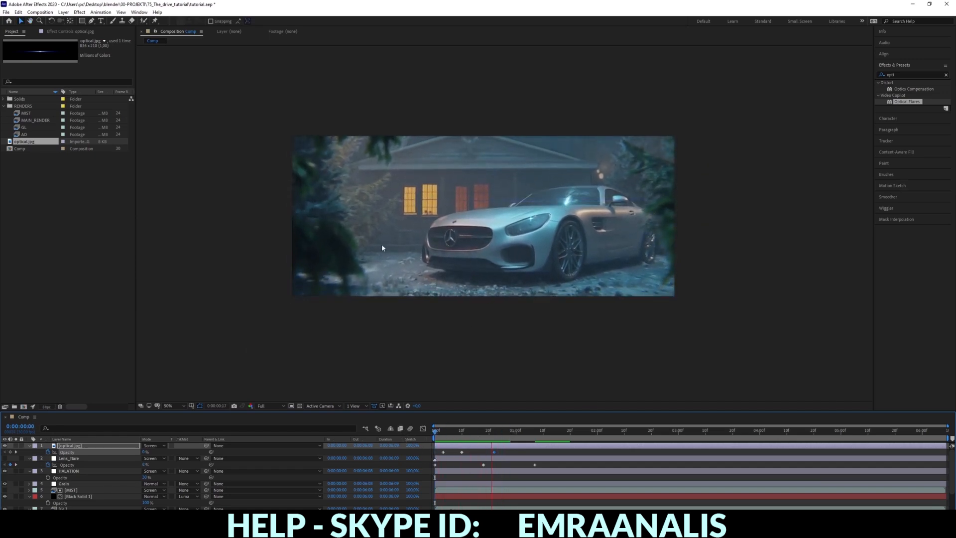
key("space")
- Switch to Chrome and view several other anamorphic flare images in the optical flare anamorphic overlay results
key("alt+Tab")
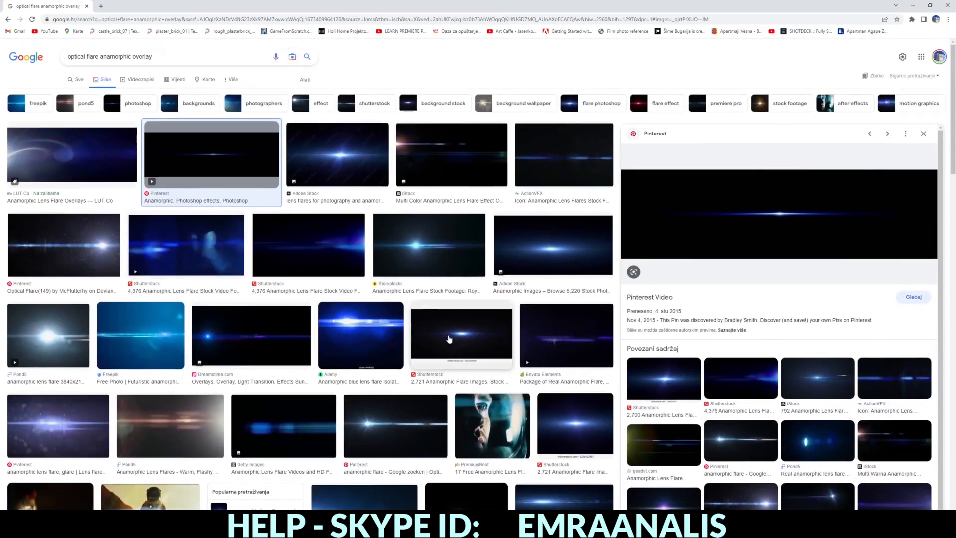
left_click(461, 269)
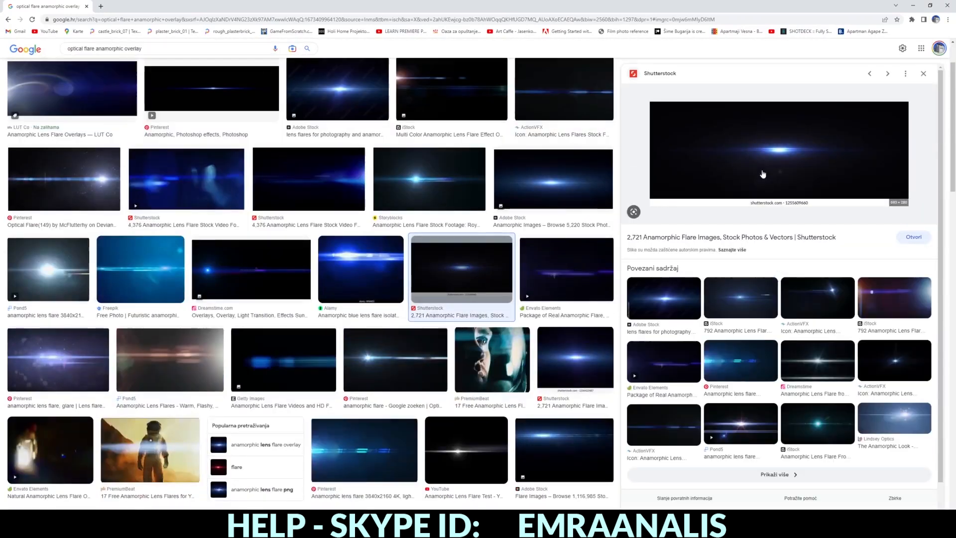
left_click(294, 360)
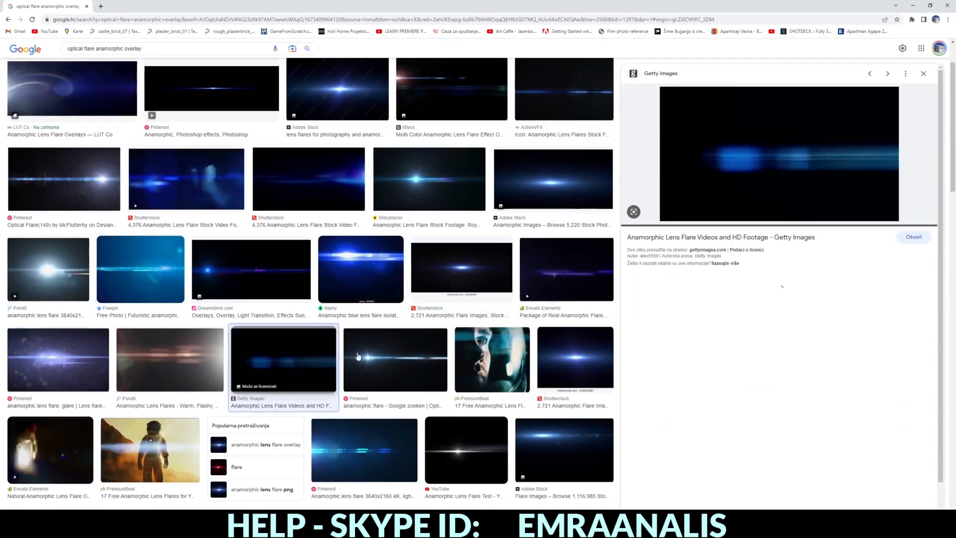
left_click(357, 356)
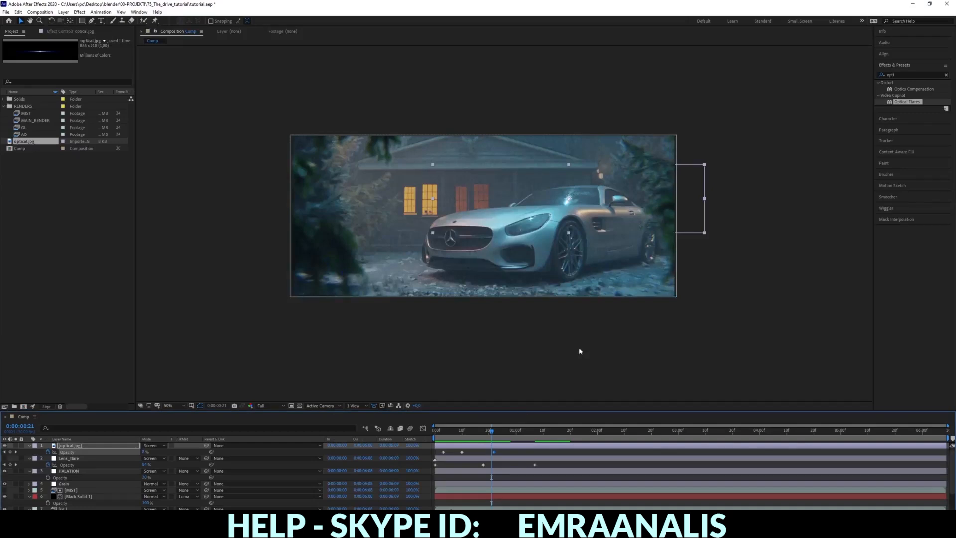
- Switch back to After Effects, delete the optical.jpg layer from the composition and select the Lens_flare layer
key("Return")
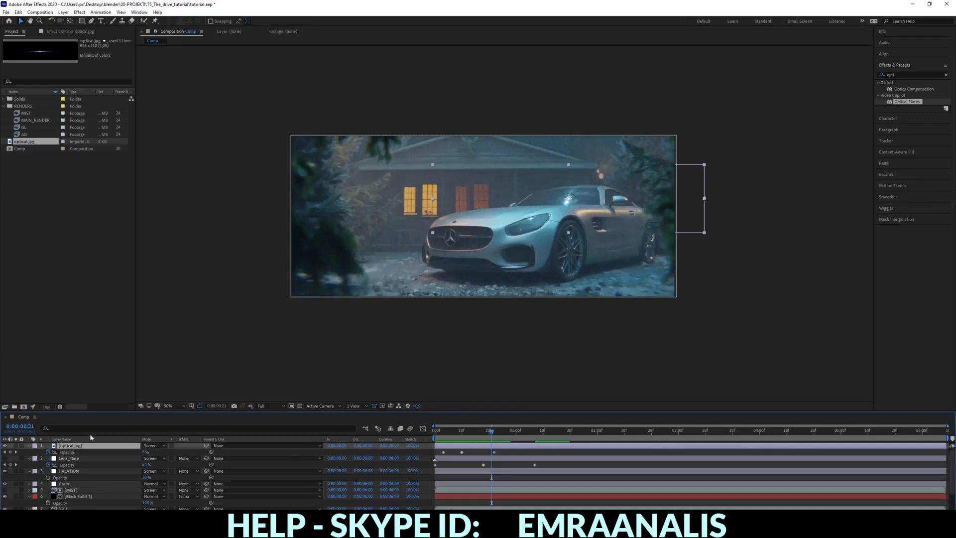
key("Delete")
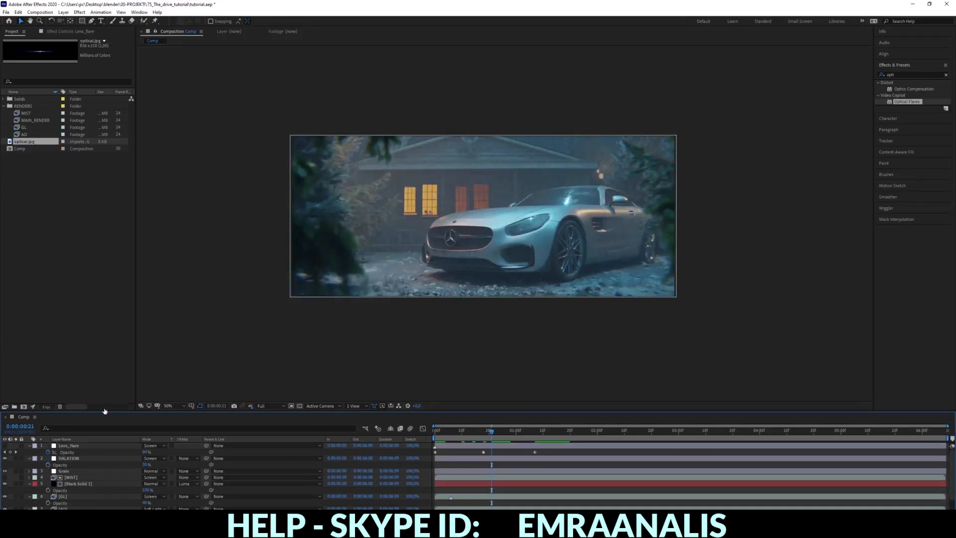
left_click(96, 451)
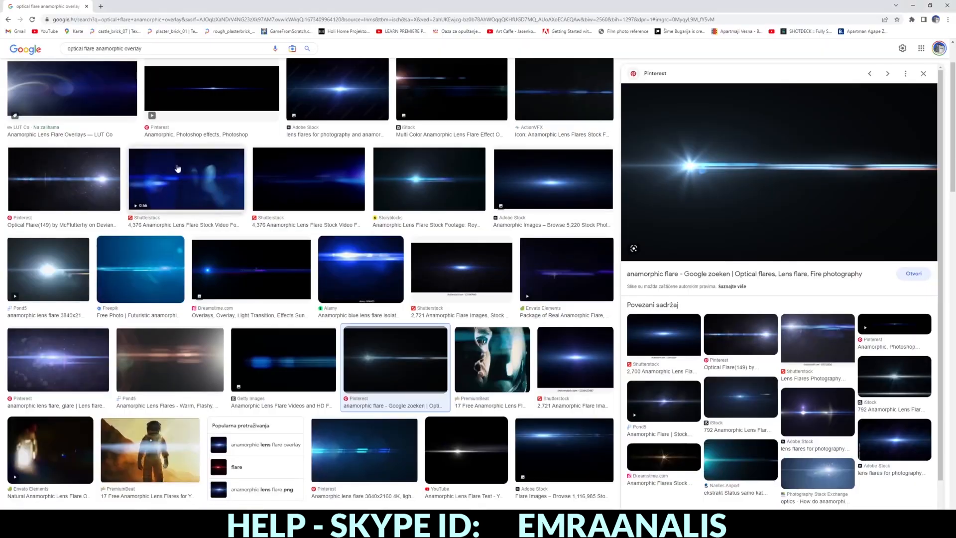
- Switch to Chrome, check the video results for optical flare anamorphic overlay and return to the image results
scroll(121, 219, "up", 1)
scroll(121, 219, "up", 1)
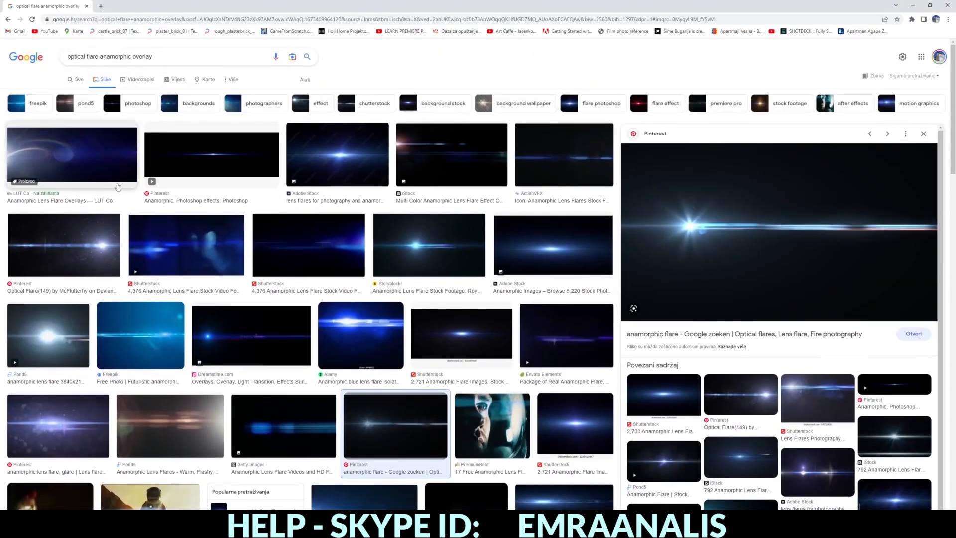
left_click(136, 81)
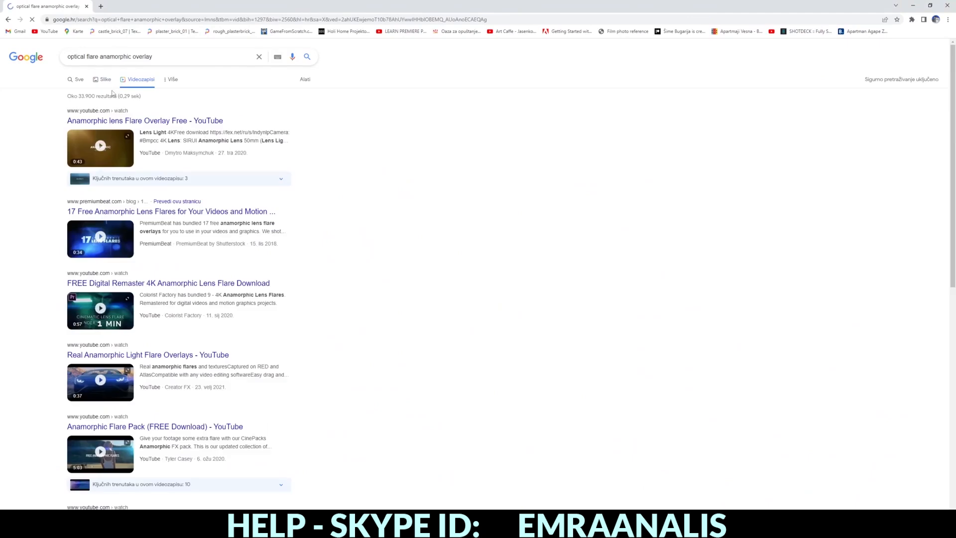
left_click(103, 80)
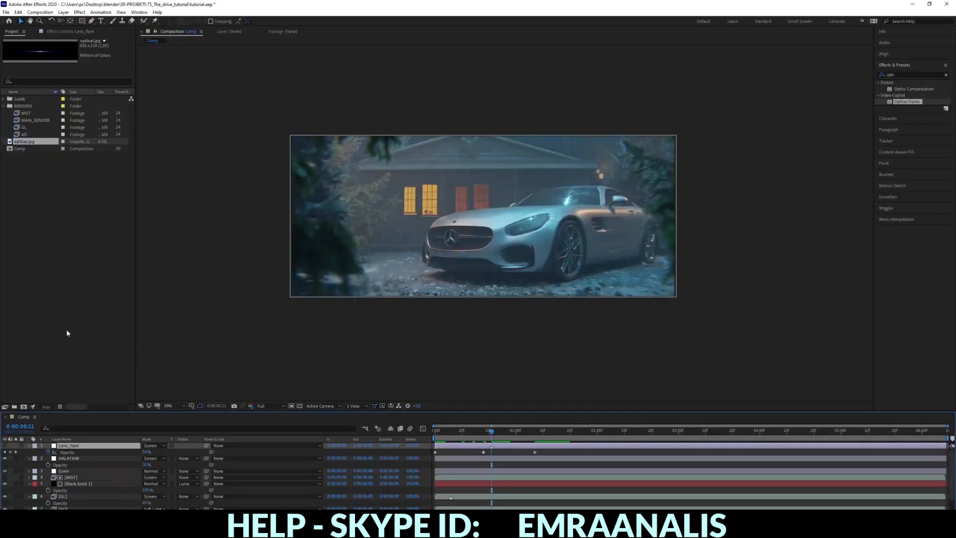
- Add a new adjustment layer above Lens_flare in the After Effects composition and rename it CC
scroll(40, 493, "down", 2)
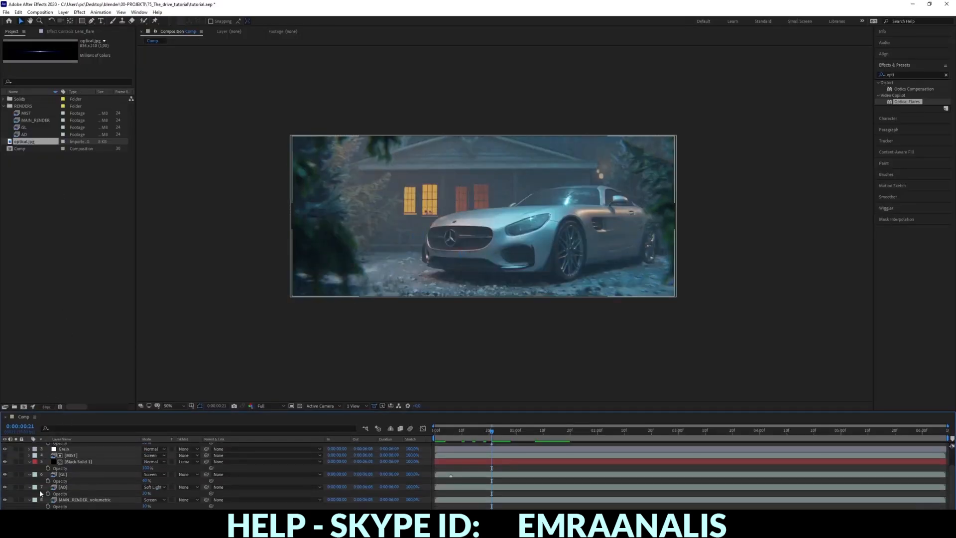
scroll(27, 494, "up", 2)
right_click(26, 489)
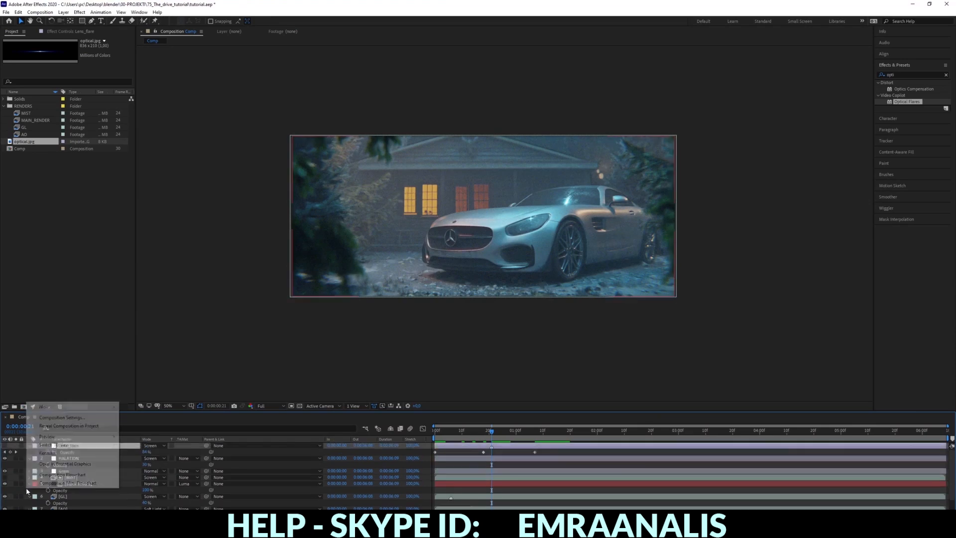
mouse_move(75, 406)
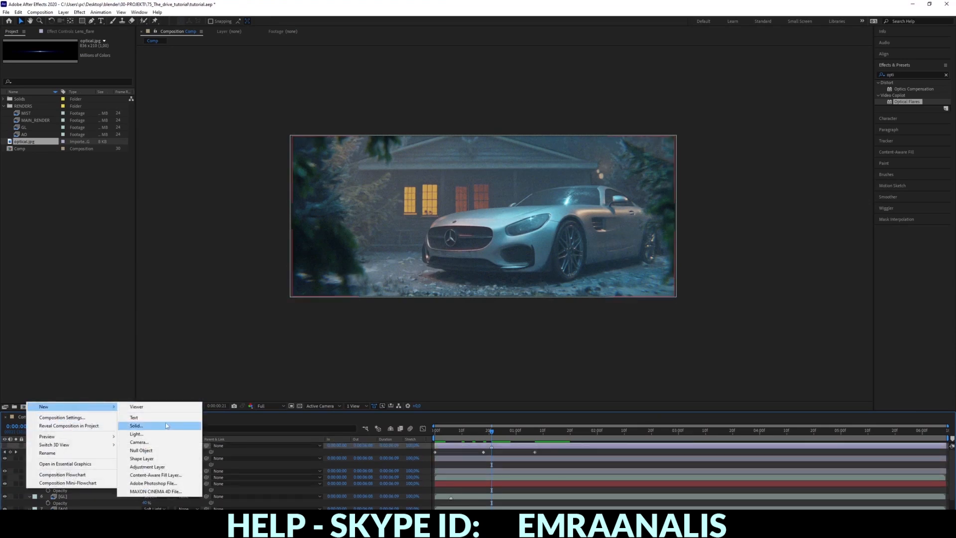
left_click(149, 458)
right_click(68, 447)
left_click(84, 442)
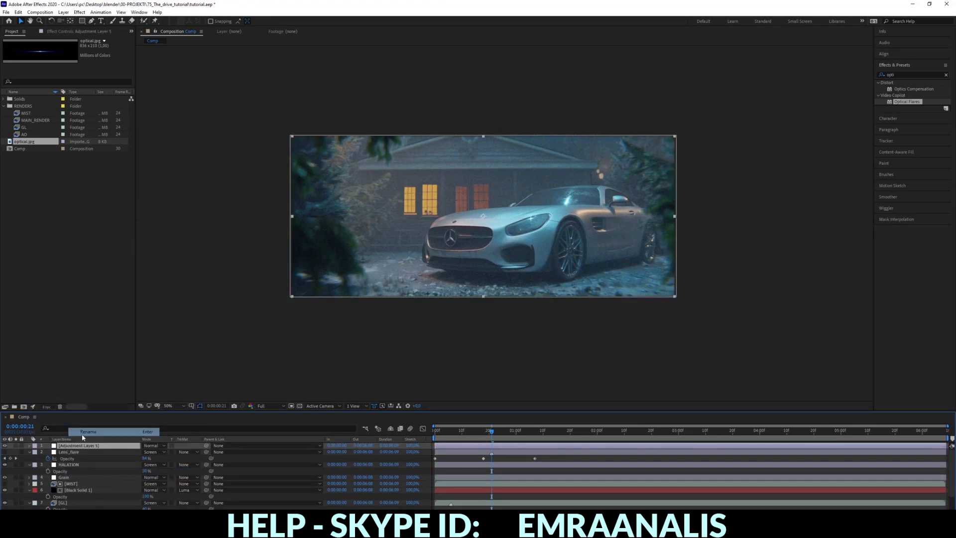
type("CC")
key("Return")
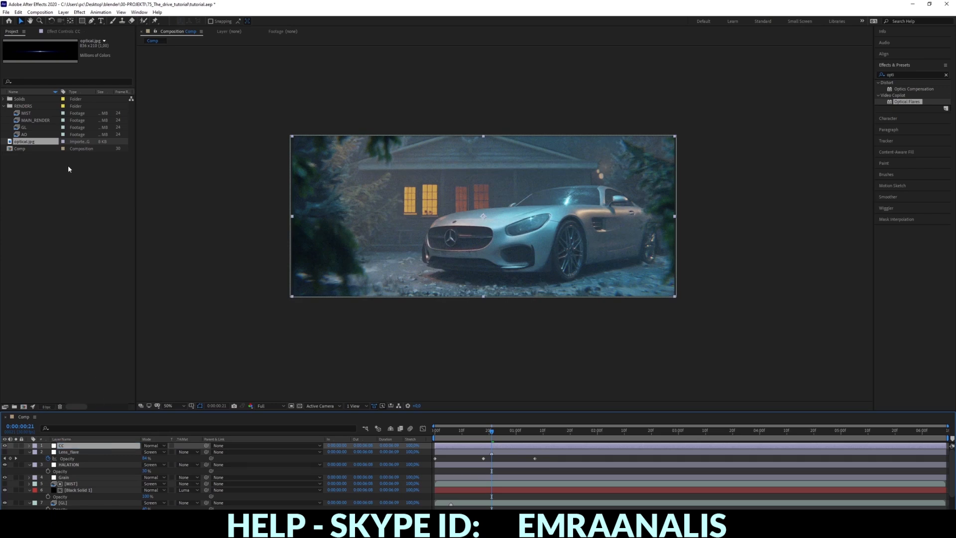
- Search the effects for LUME and apply Lumetri Color to the CC layer, with Caps Lock off so the view renders
left_click(58, 31)
left_click(914, 75)
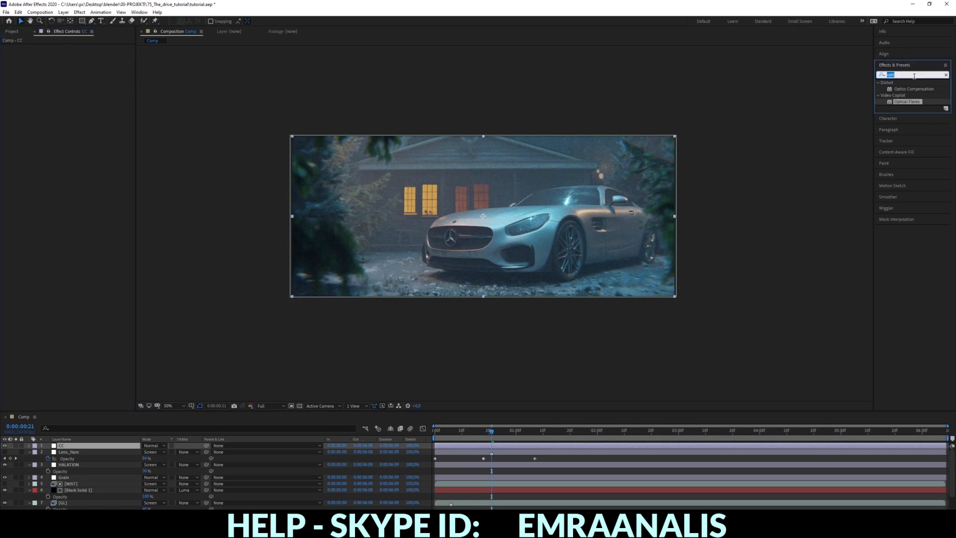
type("LUME")
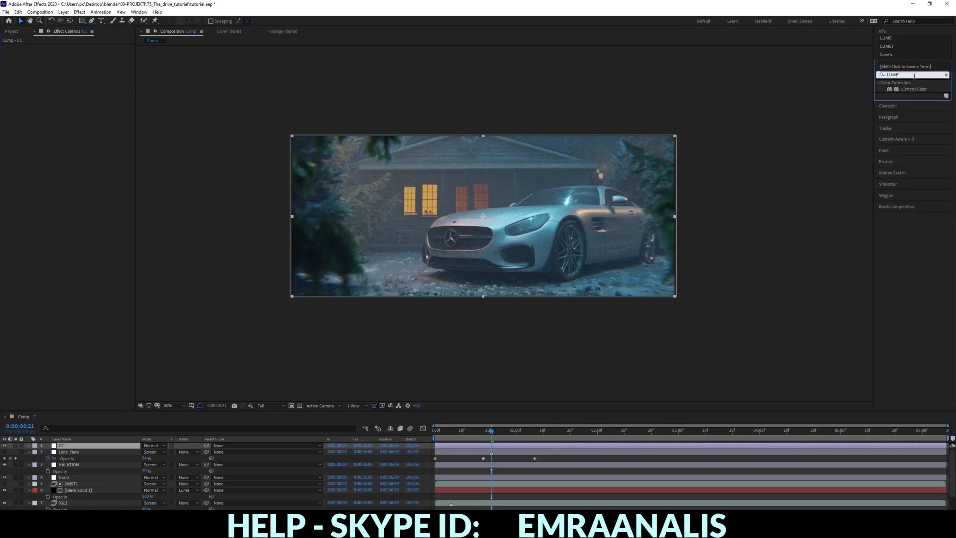
left_click(915, 89)
left_click_drag(917, 92, 81, 98)
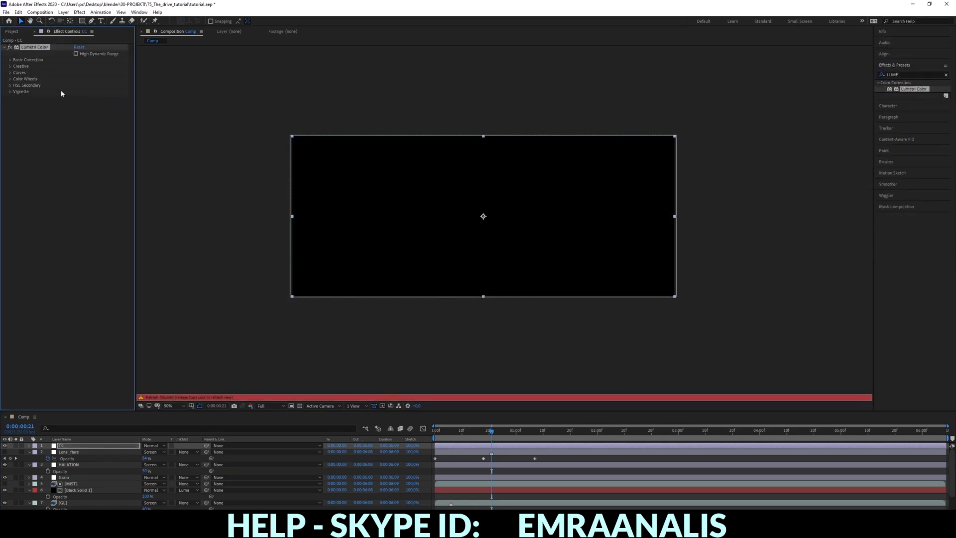
key("Caps_Lock")
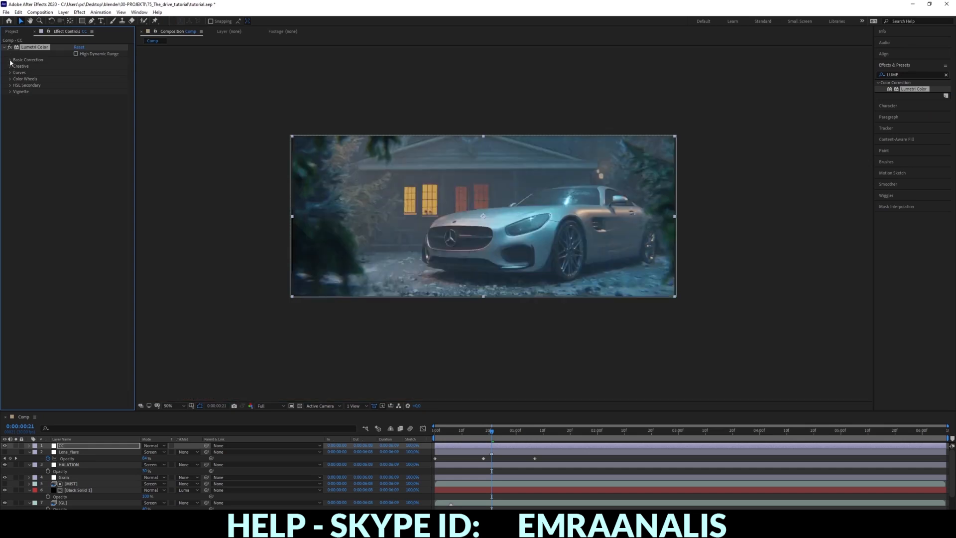
- Expand Lumetri Color's Basic Correction and try white balance temperatures of 50 and -50
left_click(10, 60)
left_click(10, 60)
left_click(10, 60)
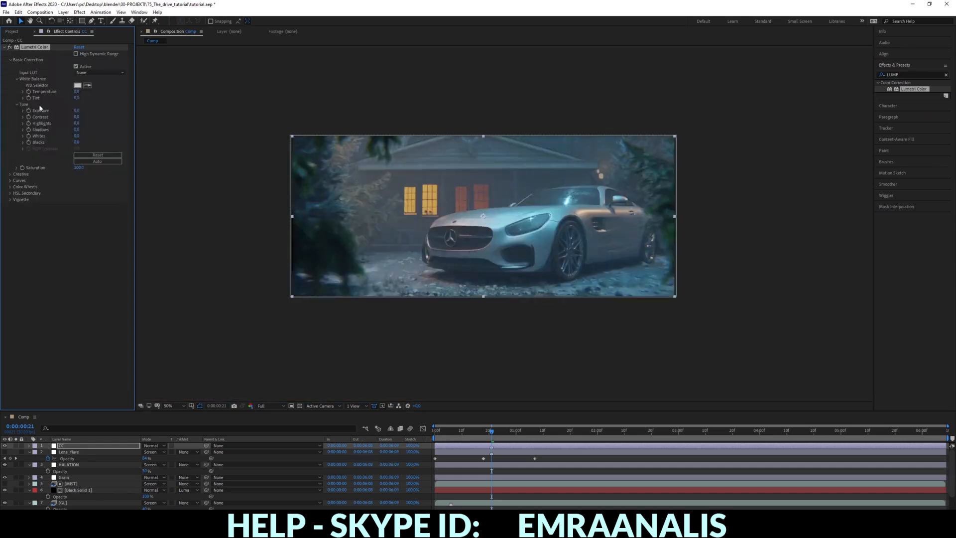
left_click(76, 92)
type("50")
key("Return")
left_click(78, 91)
type("-50")
key("Return")
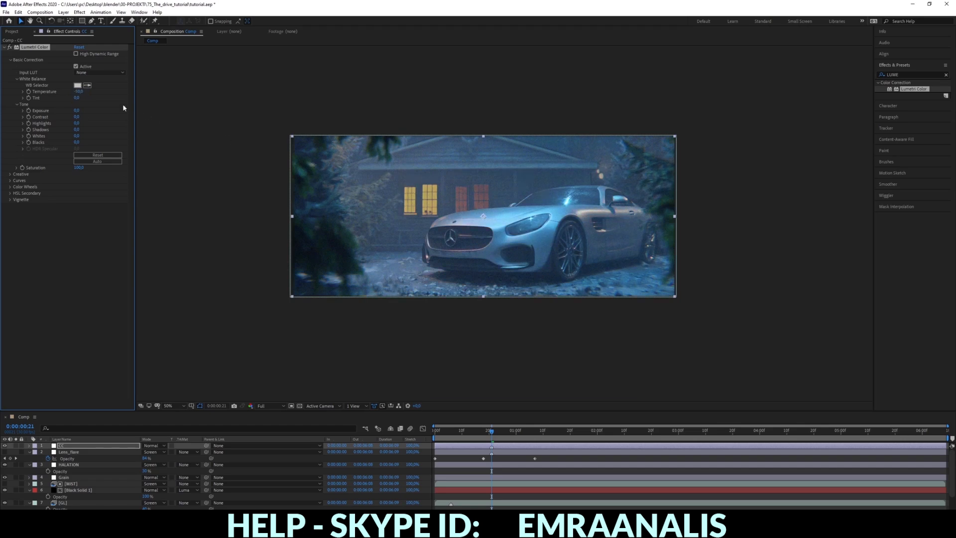
- Set the Lumetri Color temperature on the CC layer to 20
left_click(81, 92)
type("20")
key("Return")
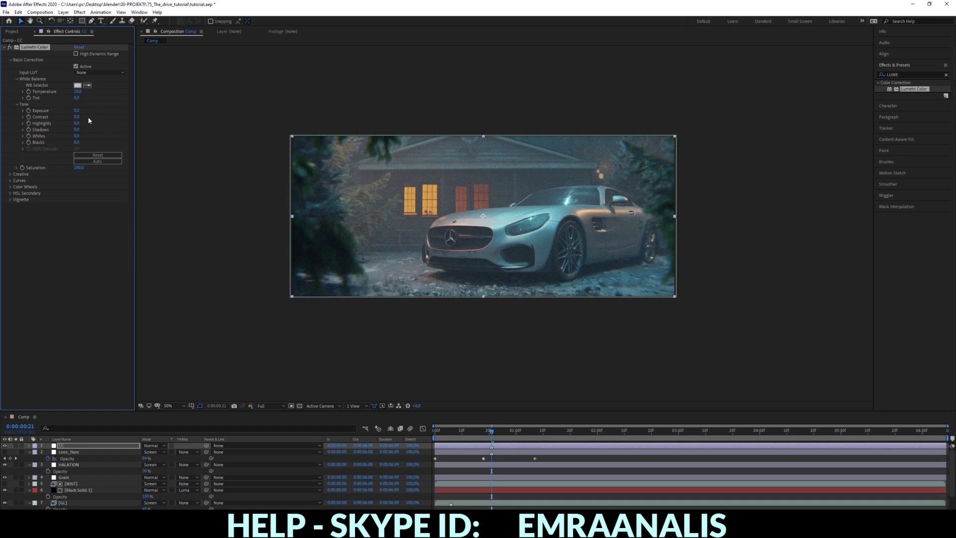
- Try Lumetri Color tint values of 50 and -50 on the CC layer
left_click(77, 98)
type("50")
key("Return")
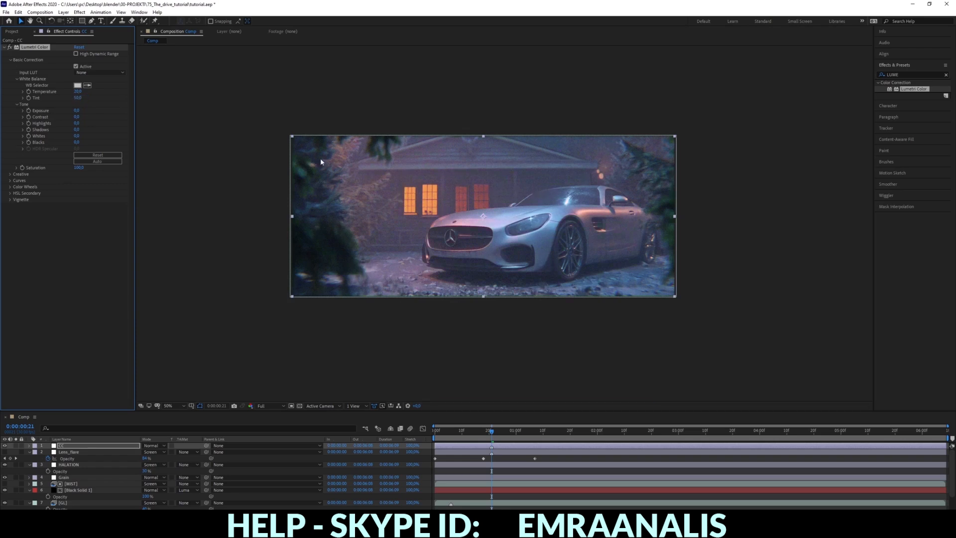
left_click(78, 98)
type("-50")
key("Return")
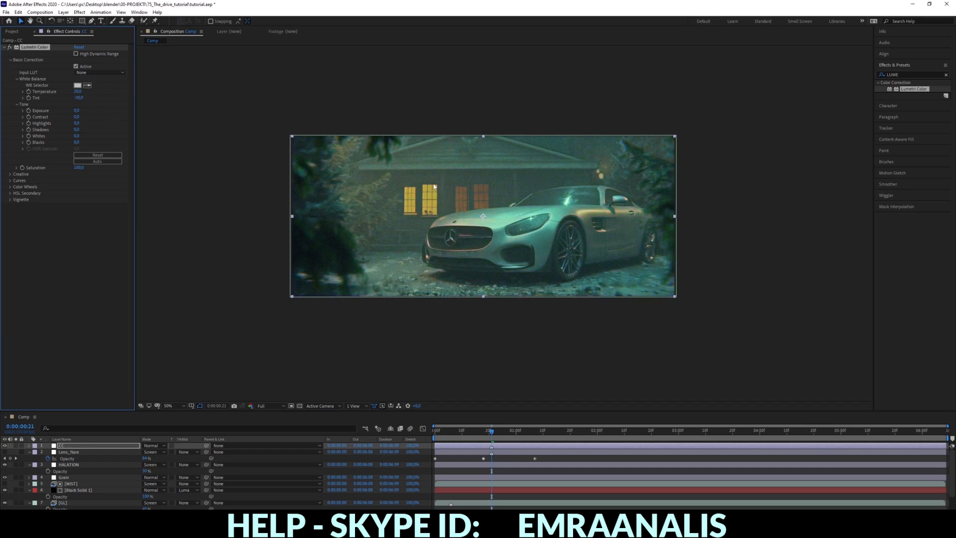
- Set the Lumetri Color tint on the CC layer to -15
left_click(79, 98)
type("-15")
key("Return")
left_click(77, 111)
key("Return")
left_click(78, 136)
key("Return")
left_click(77, 111)
left_click(498, 194)
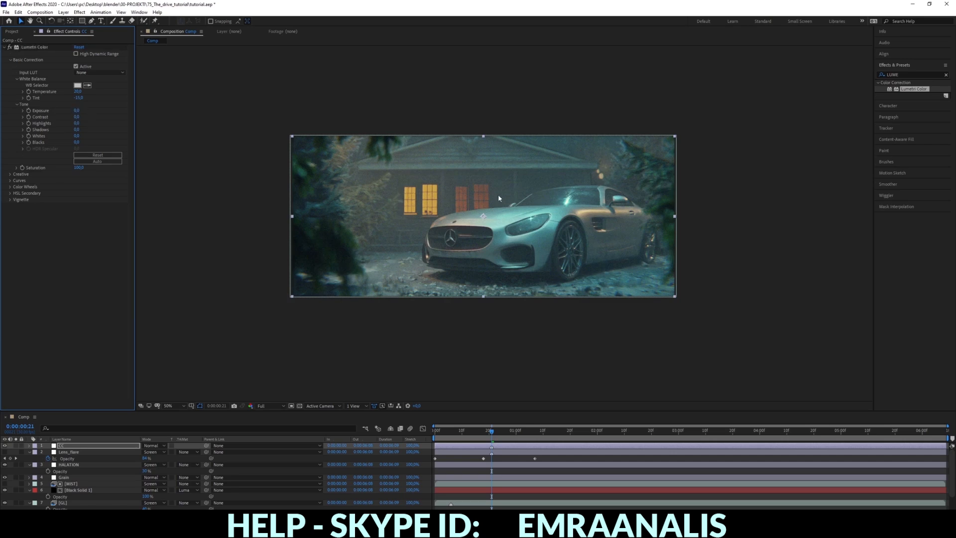
- Set Lumetri Color's exposure to 0.5 and contrast to 10 on the CC layer
left_click(79, 111)
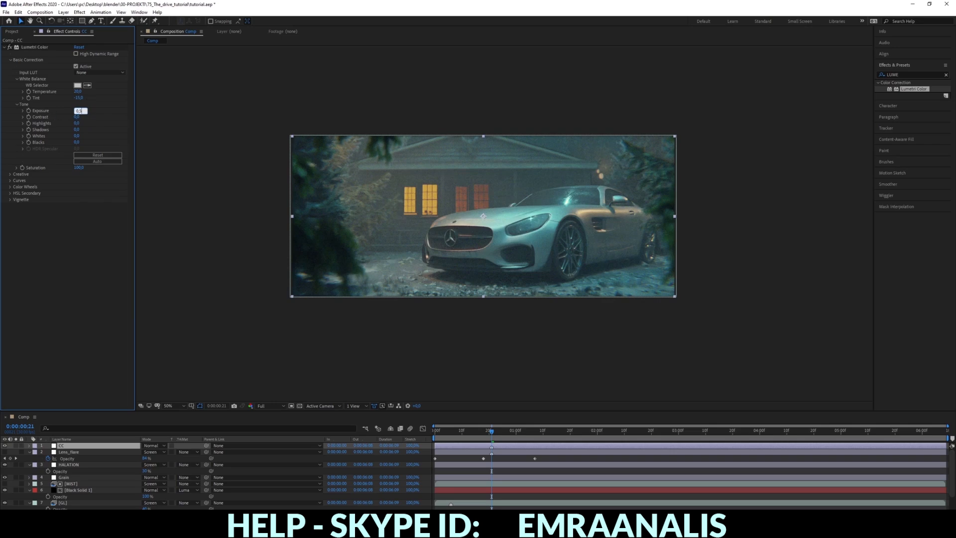
key("Return")
left_click(81, 117)
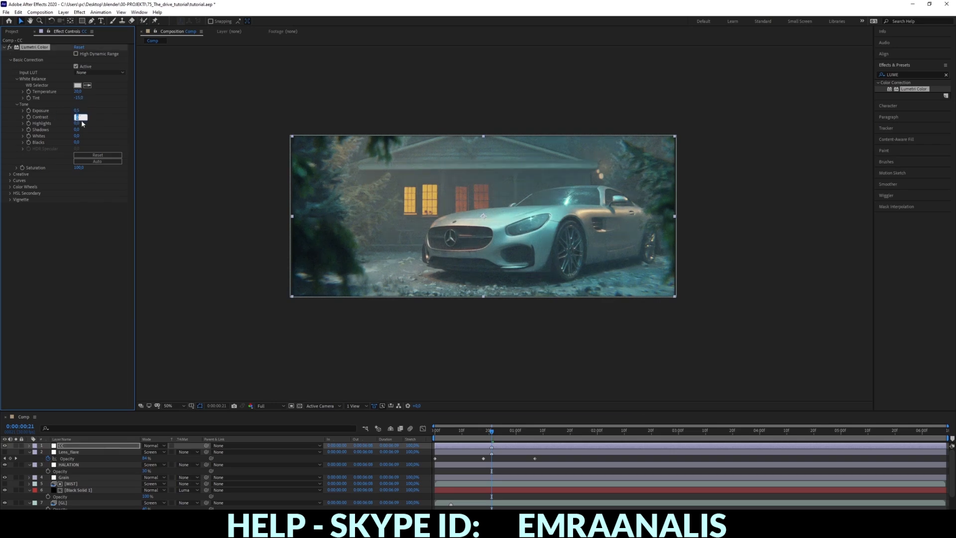
type("10")
- Set both the highlights and the shadows of the CC layer's Lumetri Color effect to -20
left_click(81, 123)
type("-20")
key("Return")
left_click(77, 129)
left_click(78, 131)
type("-20")
key("Return")
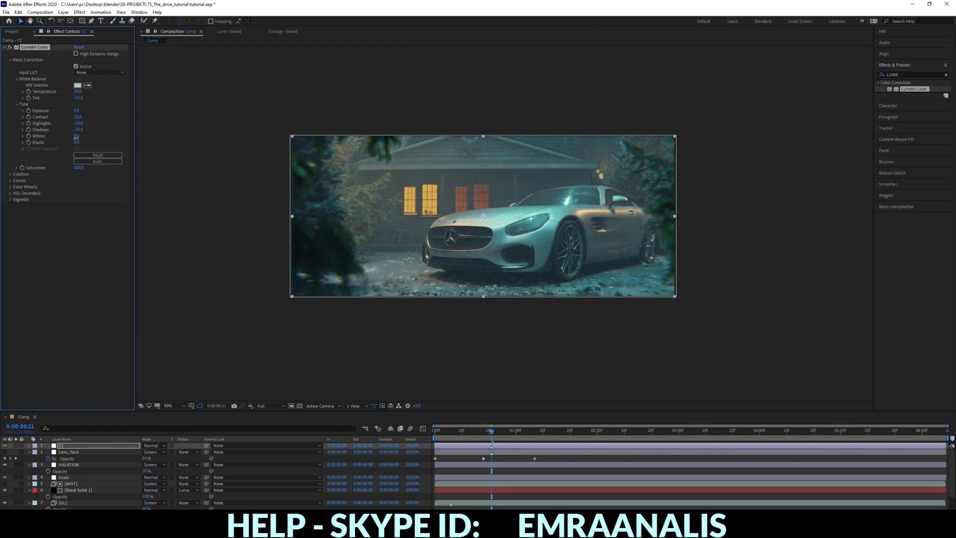
- Set the whites to -20 and the blacks to 10 in the CC layer's Lumetri Color effect
left_click(77, 136)
type("-20")
key("Tab")
type("10")
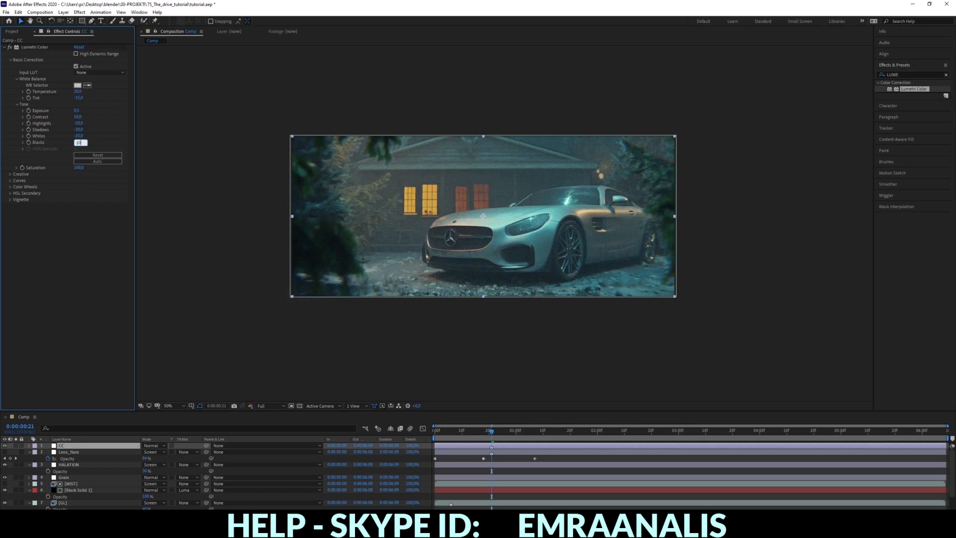
key("Return")
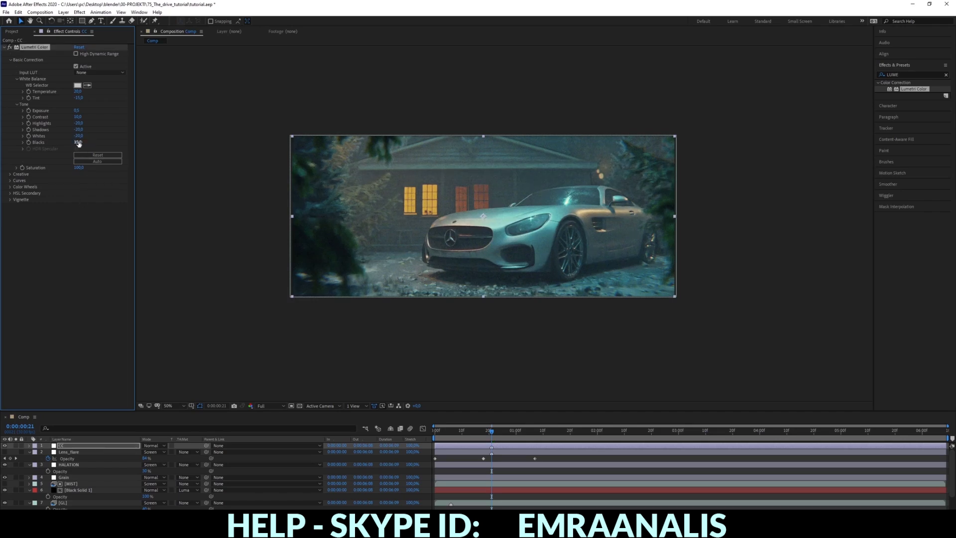
- Toggle the CC layer's visibility several times to compare the image with and without the base grade
left_click(4, 446)
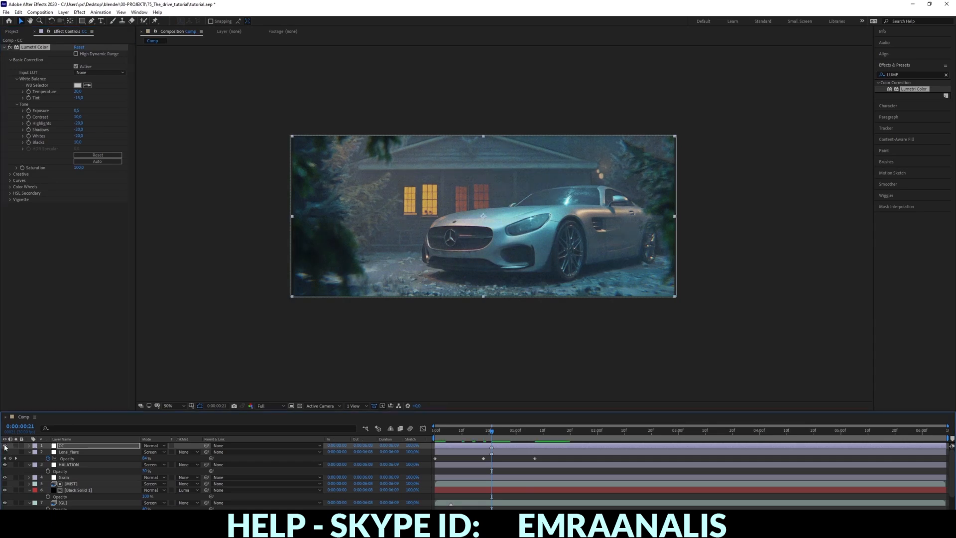
left_click(4, 446)
left_click(5, 446)
left_click(5, 446)
left_click(5, 446)
left_click(4, 446)
- Collapse the Lumetri Color effect on the CC layer and rename it Lumetri Color_base
left_click(4, 47)
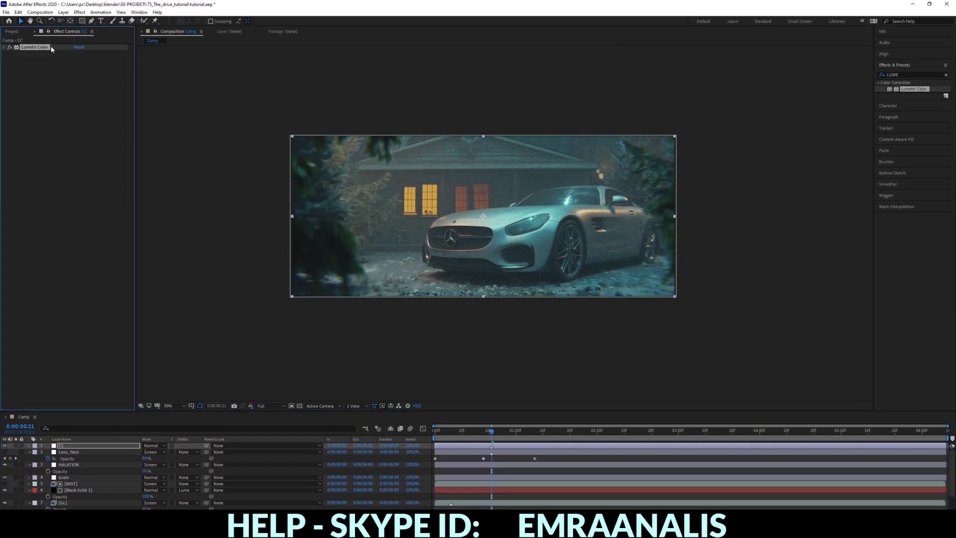
right_click(48, 47)
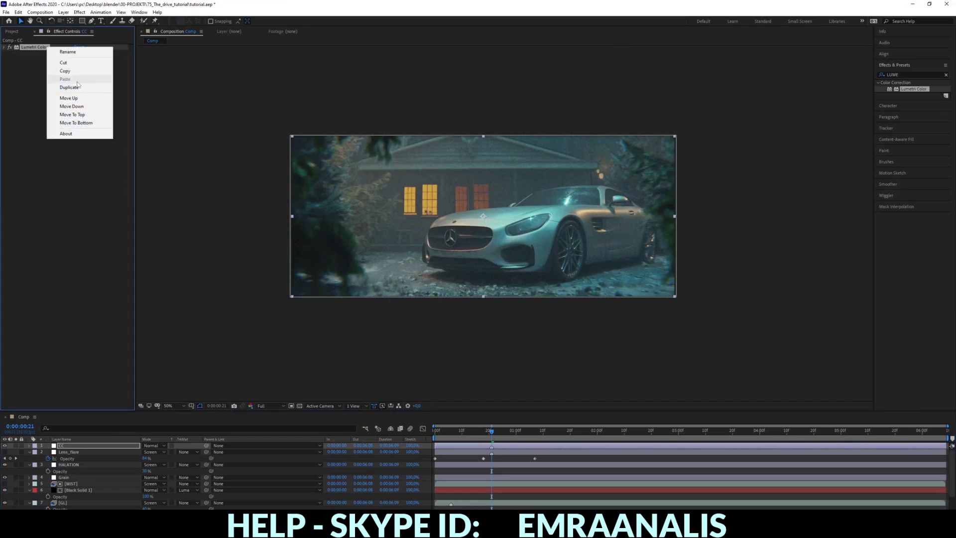
left_click(68, 52)
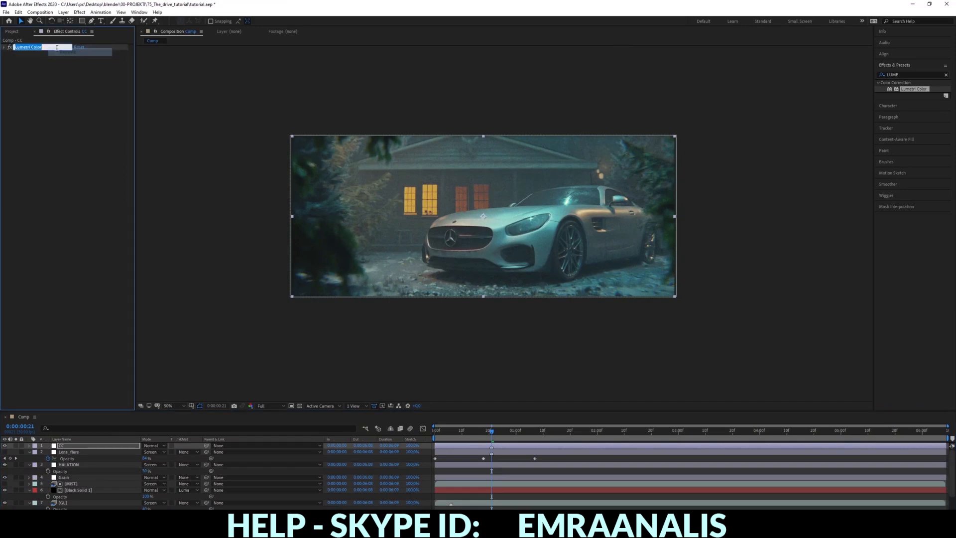
left_click(55, 46)
type("_ba")
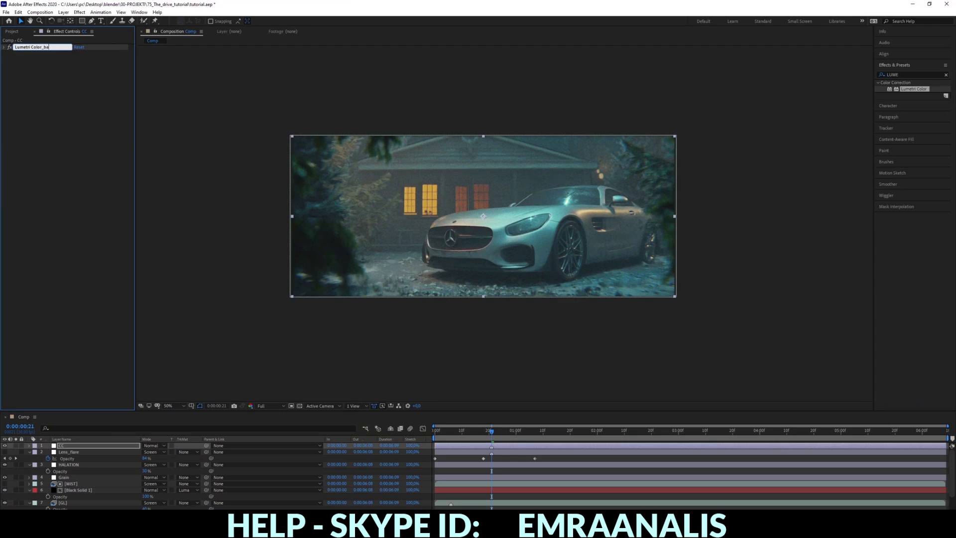
type("se")
key("Return")
- Add a second Lumetri Color effect to the CC layer and rename it Lumetri Color_vignete
left_click_drag(914, 88, 69, 98)
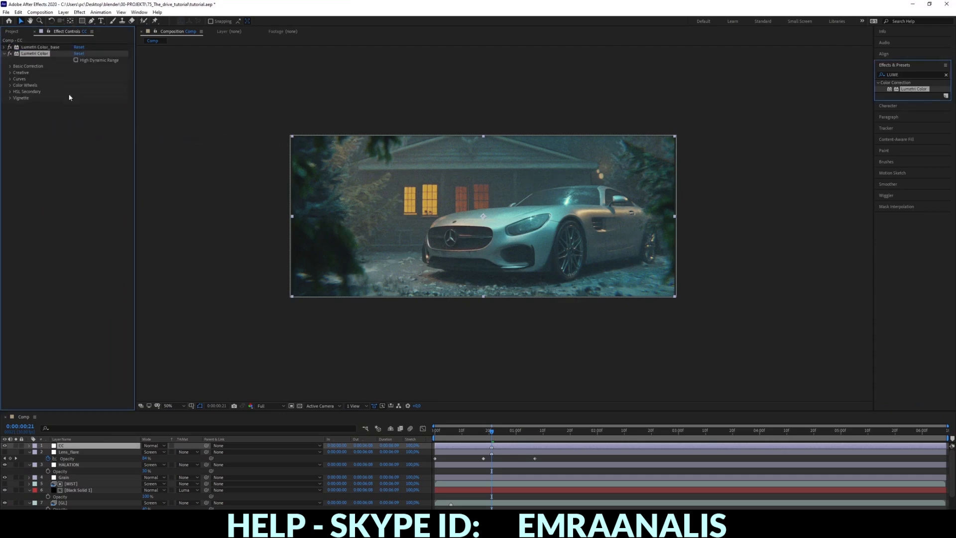
right_click(47, 52)
left_click(68, 57)
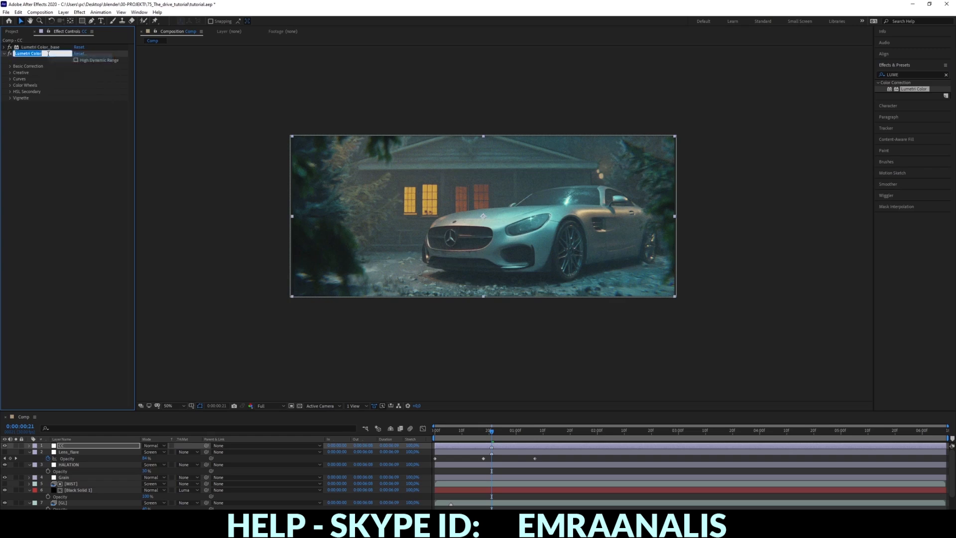
type("_vignete")
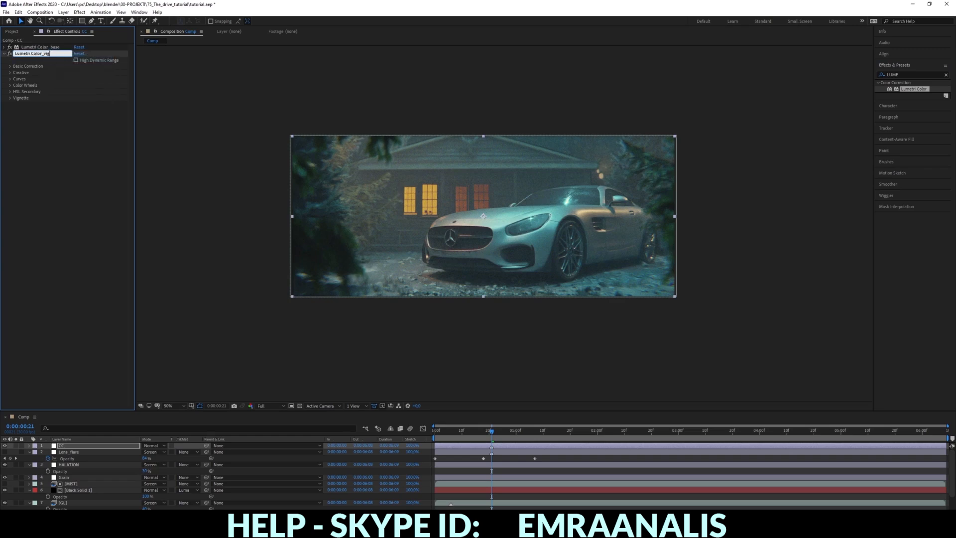
key("Return")
- Try a vignette amount of 1 on the Lumetri Color_vignete effect
left_click(11, 98)
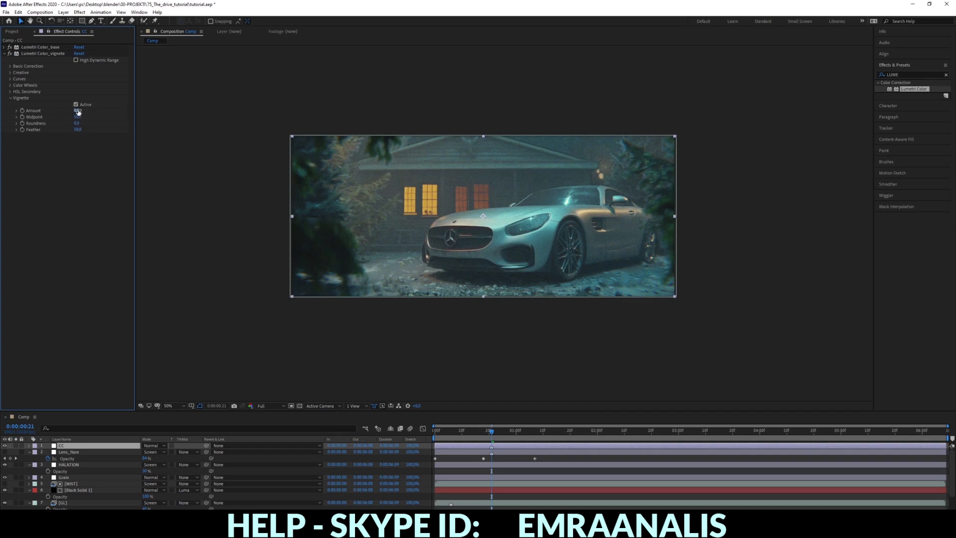
left_click_drag(81, 111, 90, 113)
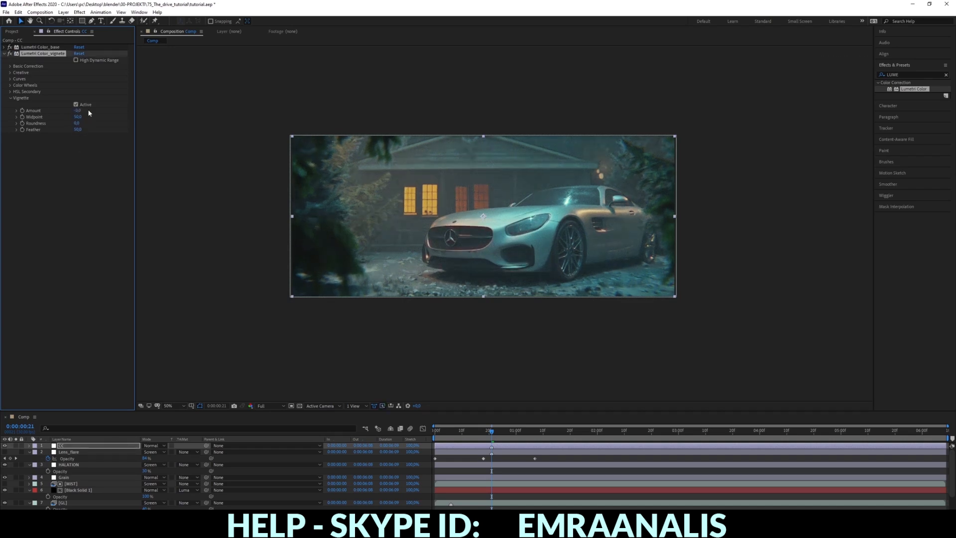
left_click(78, 111)
type("1")
key("Return")
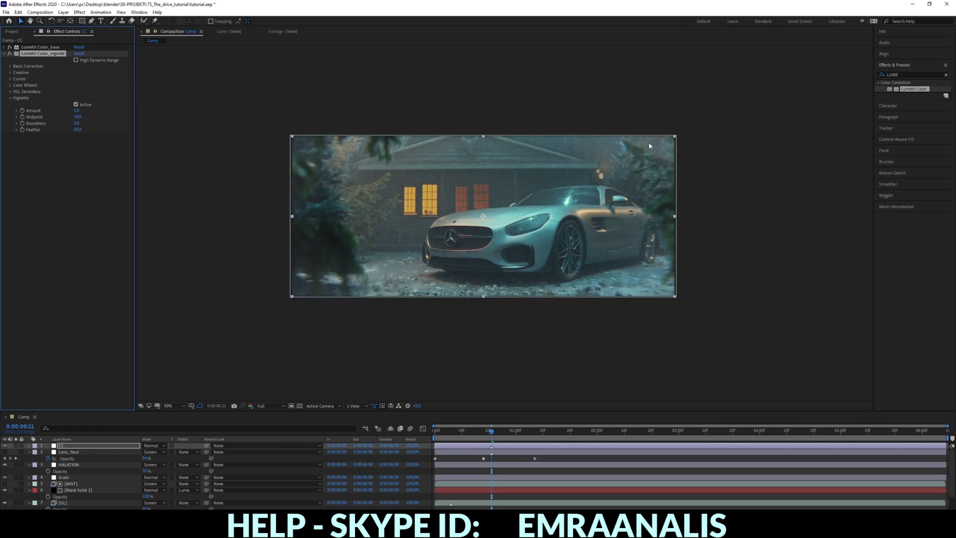
- Set the vignette amount of Lumetri Color_vignete to a small negative value that darkens the frame edges
left_click(79, 111)
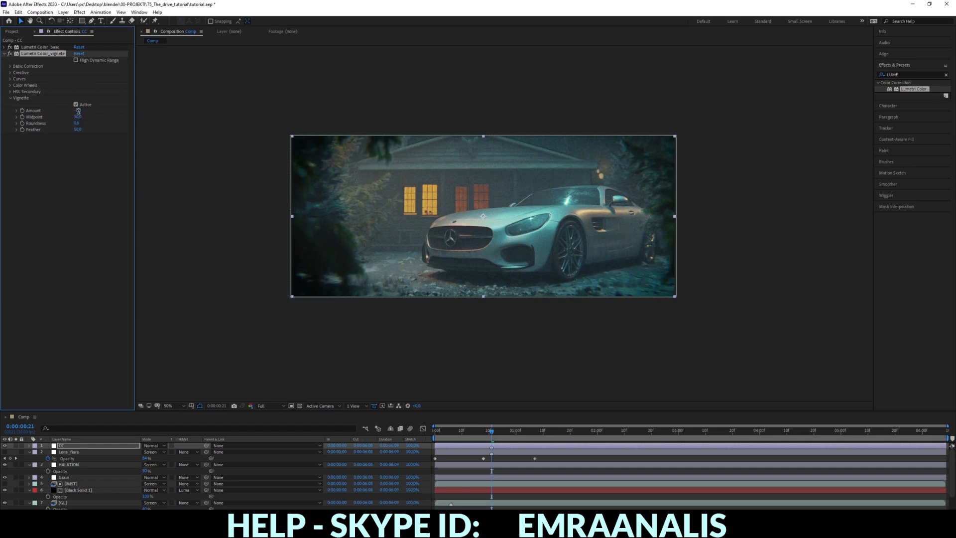
left_click(77, 111)
key("Return")
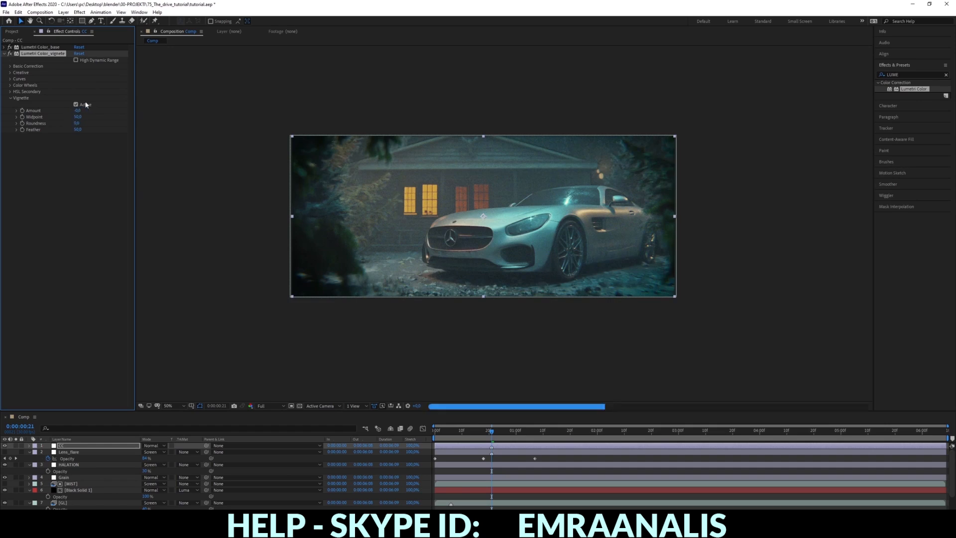
- Toggle the Lumetri Color_vignete effect off and on to compare the frame edges with and without the vignette
left_click(9, 53)
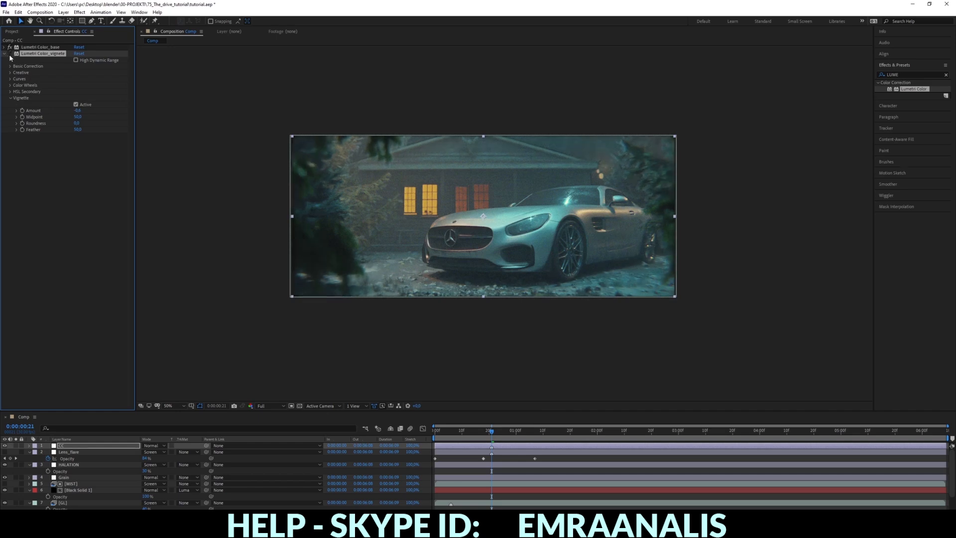
left_click(10, 53)
left_click(10, 54)
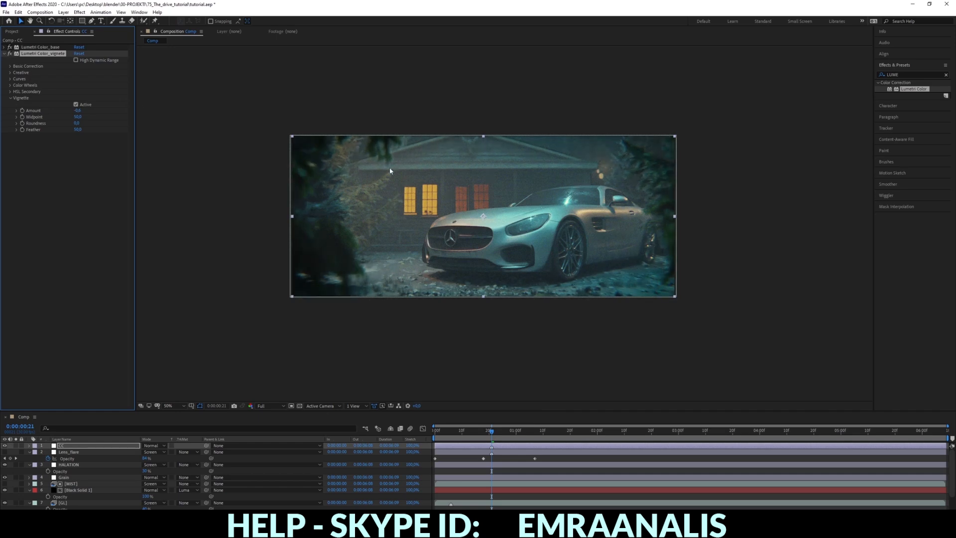
left_click(10, 53)
left_click(9, 53)
- Anchor the blue RGB curve of Lumetri Color_vignete with points at the middle and lower quarter, and lift its black point slightly
left_click(10, 79)
scroll(61, 148, "down", 1)
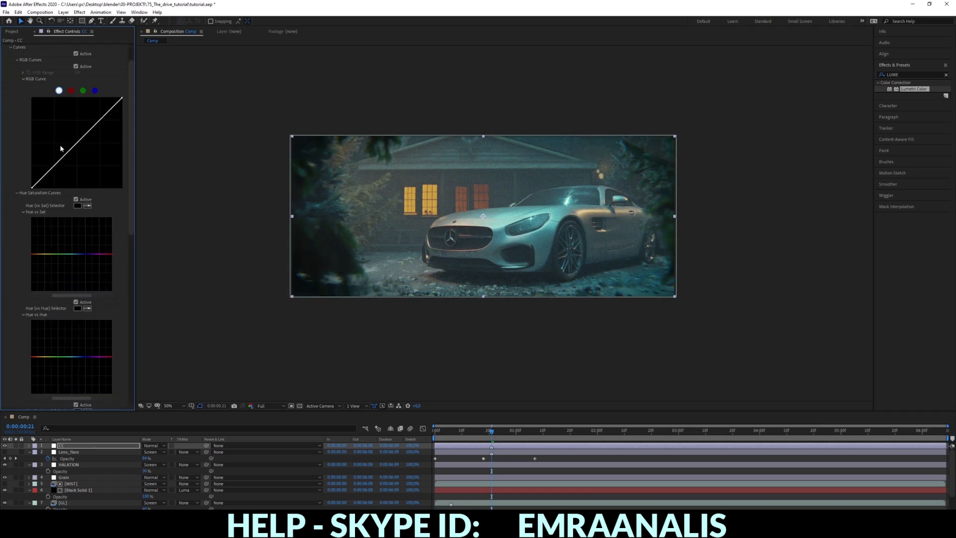
left_click(95, 90)
left_click(77, 143)
left_click(55, 166)
left_click_drag(32, 187, 32, 187)
left_click_drag(33, 189, 25, 170)
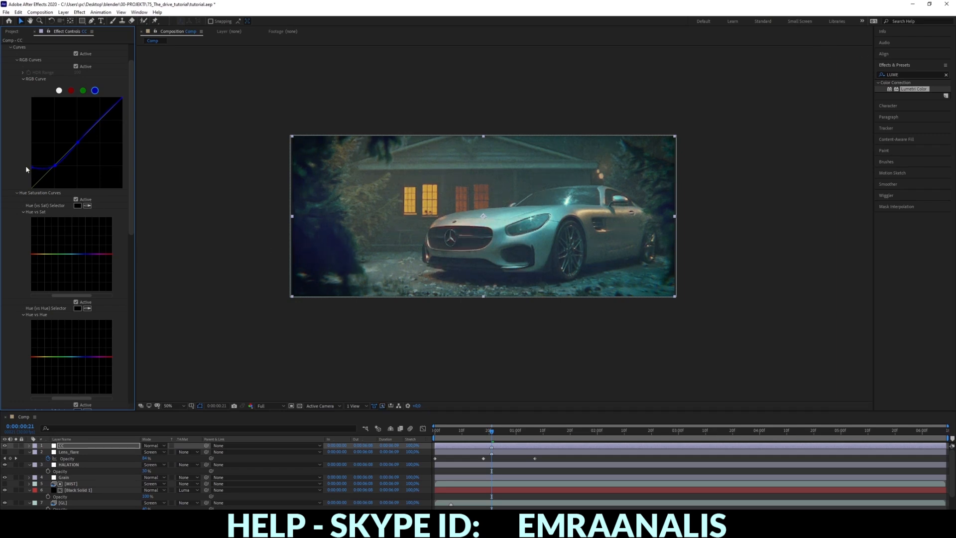
left_click_drag(26, 169, 19, 185)
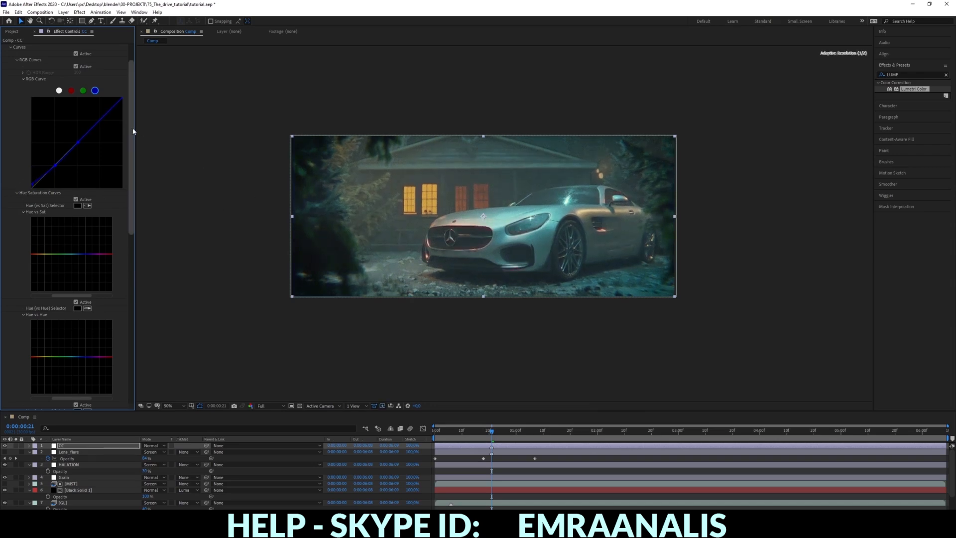
- Toggle the Lumetri Color_vignete effect off and on to check its combined vignette and blue curve adjustment
scroll(9, 107, "up", 3)
left_click(10, 54)
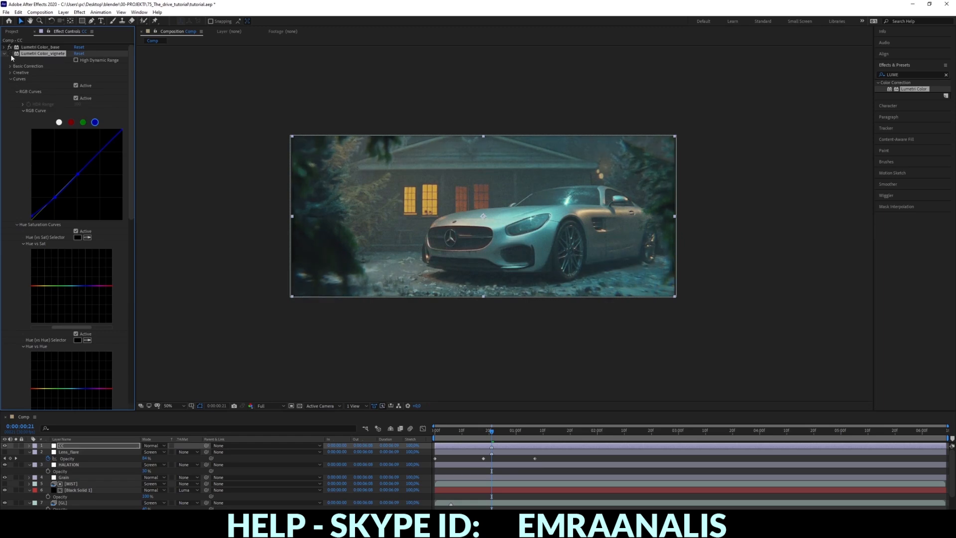
left_click(10, 54)
left_click(11, 54)
left_click(10, 54)
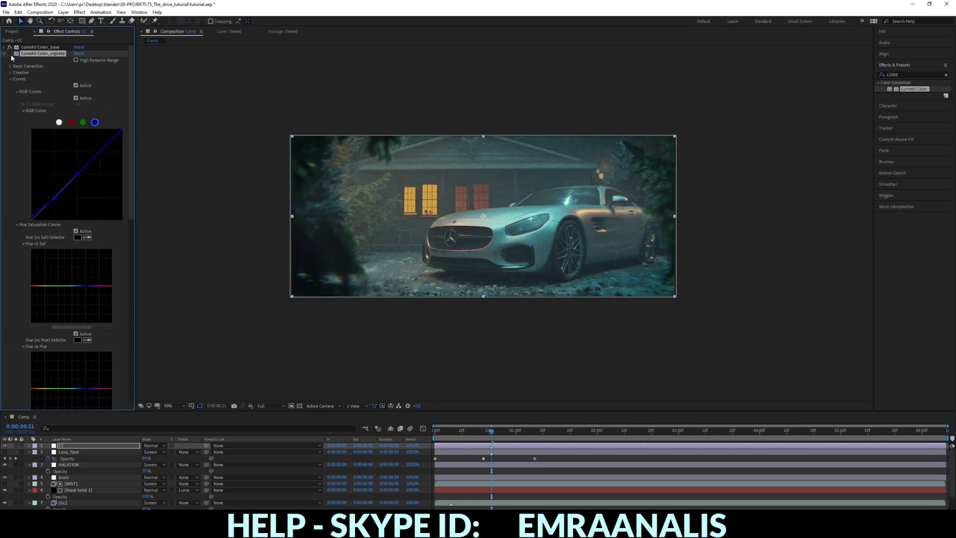
left_click(11, 53)
left_click(11, 53)
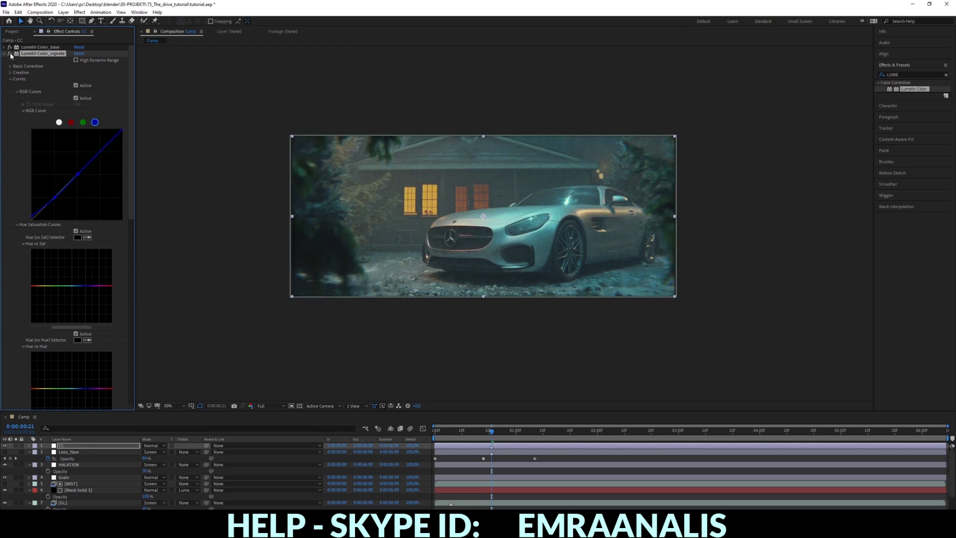
- Collapse the Lumetri Color_vignete effect and toggle the CC layer's visibility to compare the full grade with the ungraded image
left_click(5, 53)
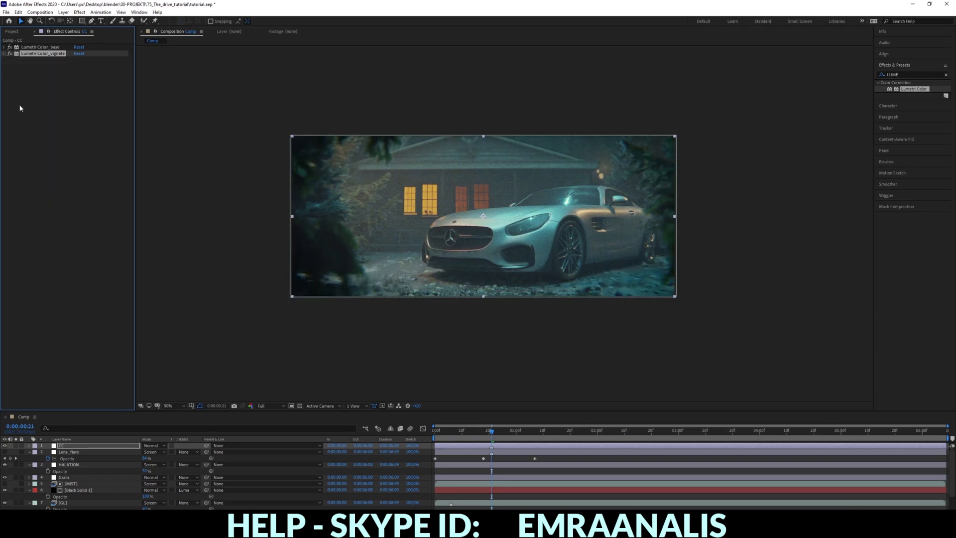
left_click(6, 446)
left_click(6, 446)
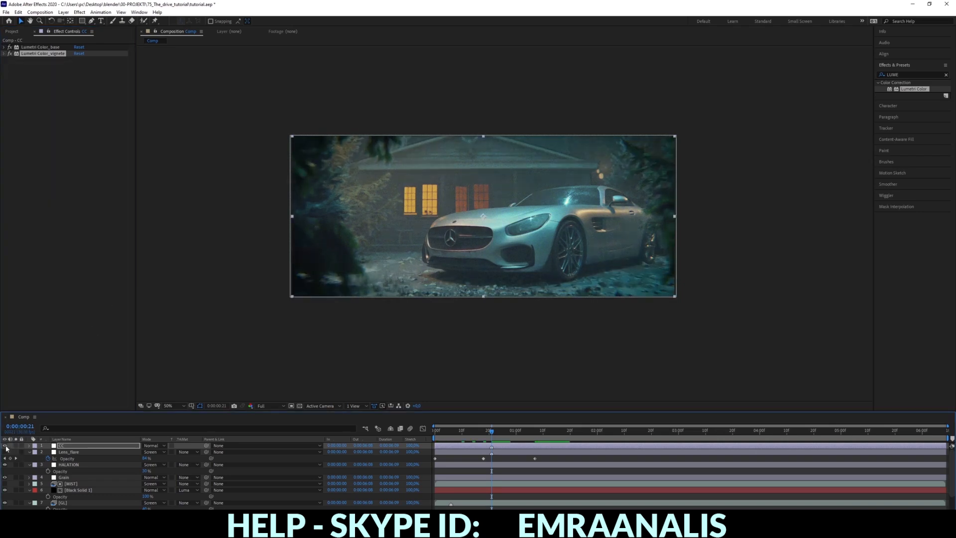
left_click(5, 446)
left_click(5, 446)
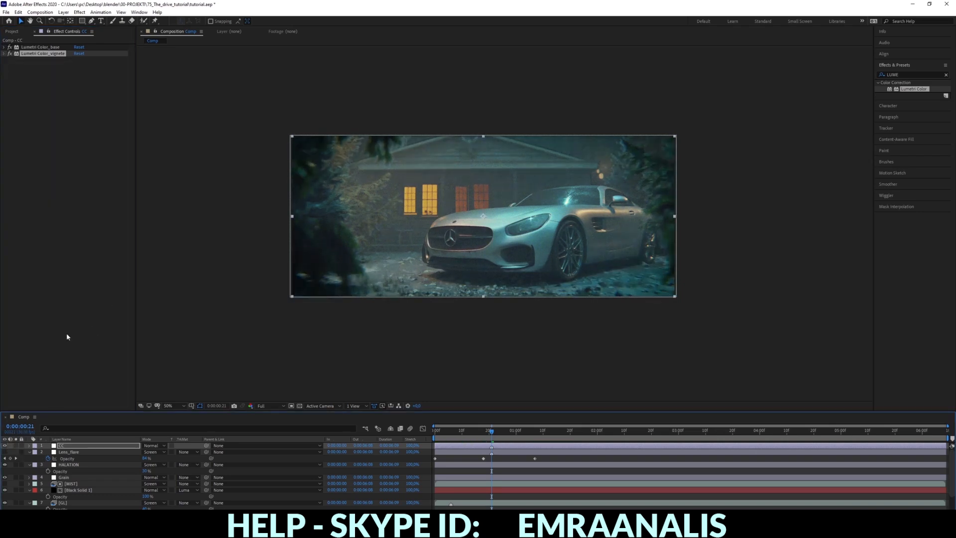